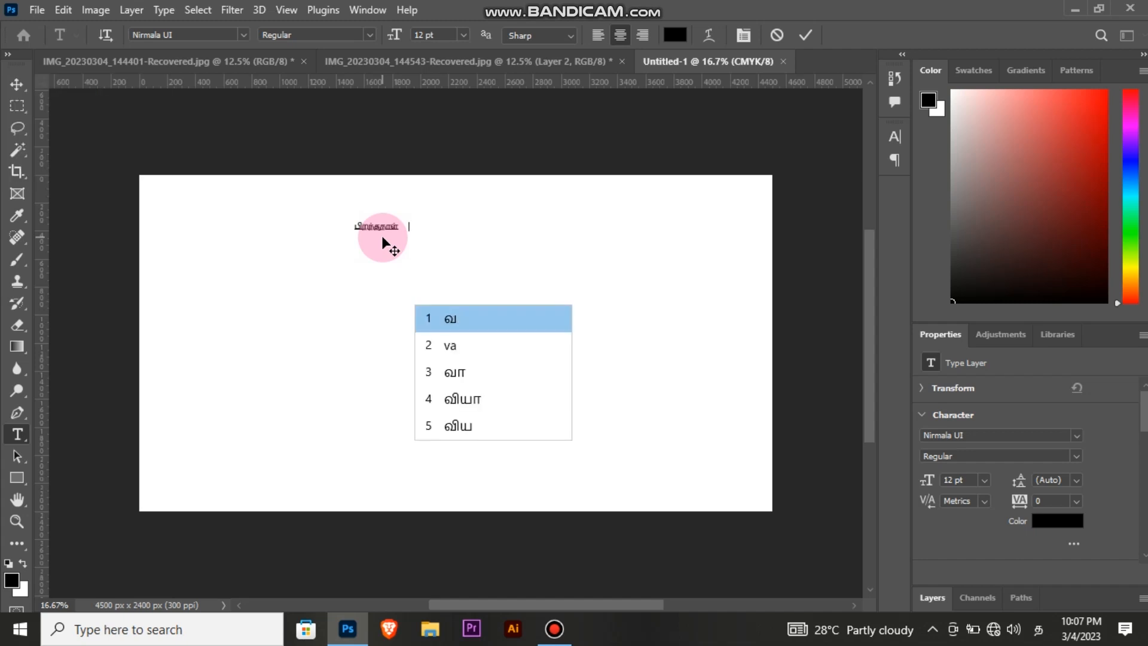
Complete the greeting text by entering வாழ்த்துக்கள் as its second word and commit the text.
type("azhththukkal")
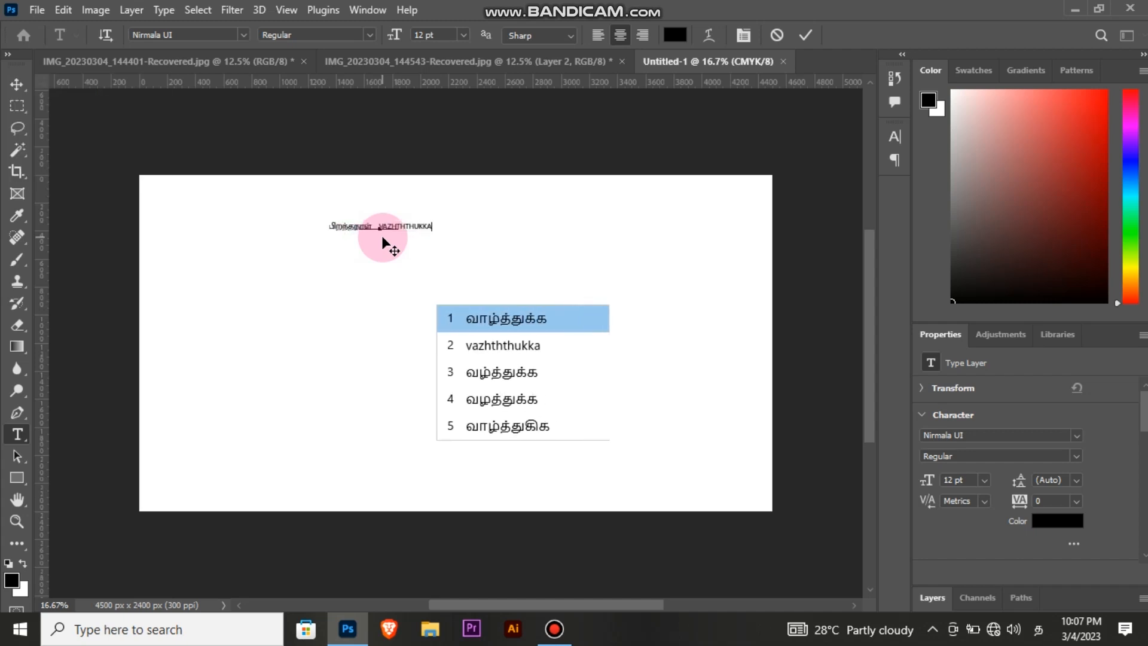
key("space")
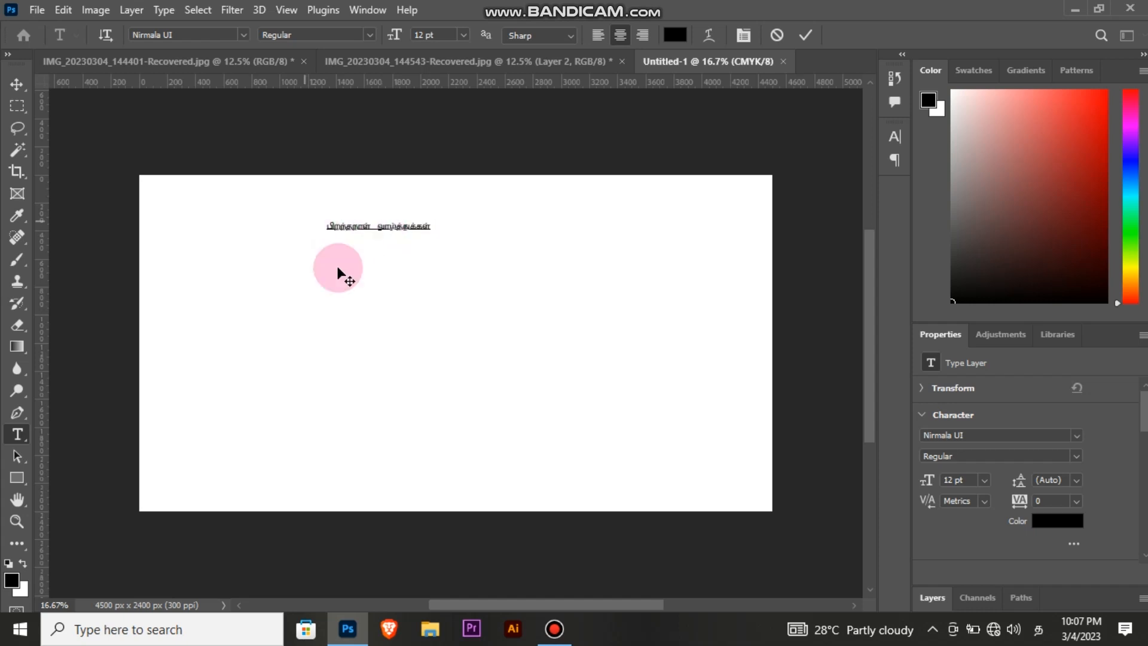
key("ctrl+t")
left_click(13, 89)
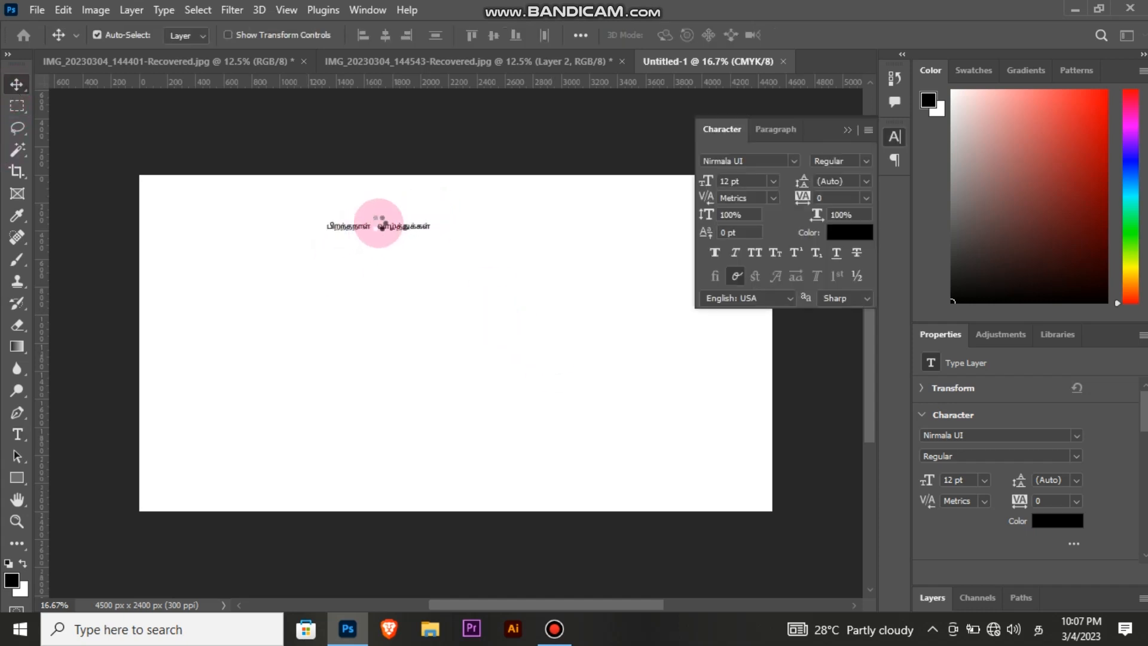
Enlarge the greeting text to about 337% and set its font to Tamil033.
key("ctrl+t")
left_click_drag(380, 230, 386, 251)
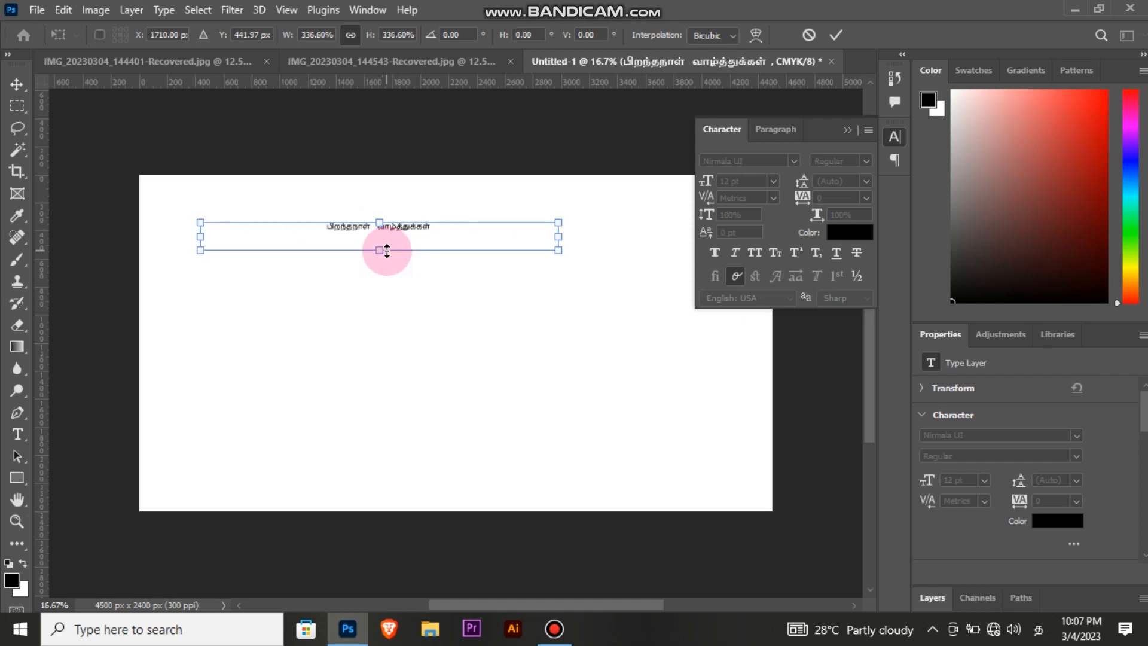
left_click(835, 35)
left_click(793, 160)
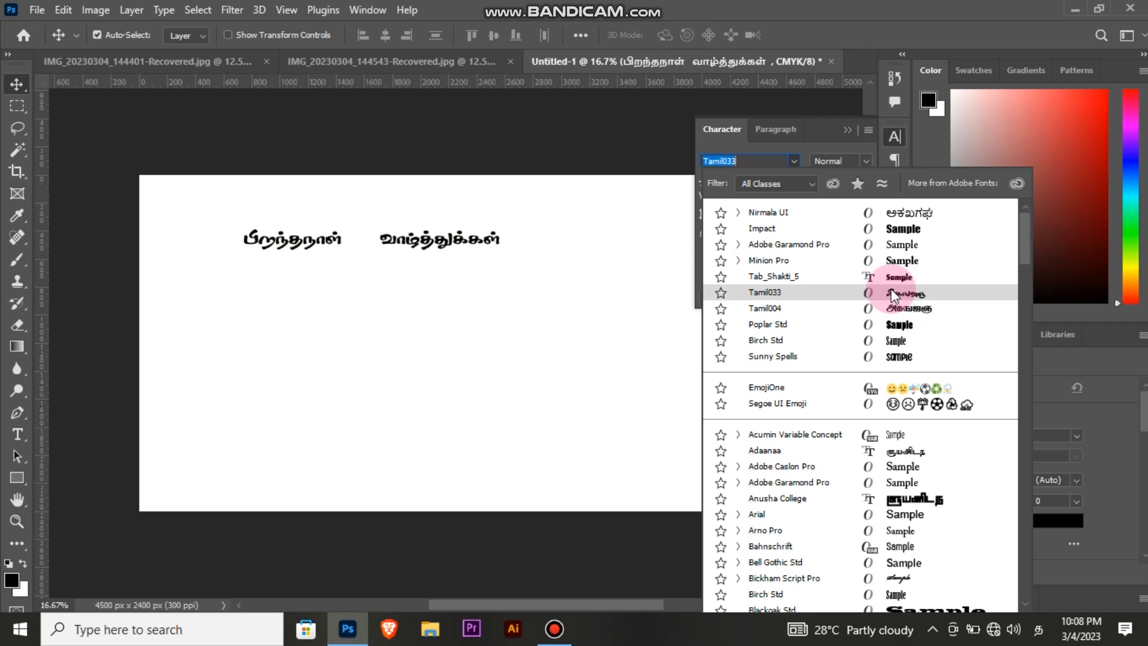
left_click(891, 292)
Scale the greeting up by about 205% to 82.63 pt and position it across the upper part of the canvas.
mouse_move(448, 245)
left_mouse_down()
mouse_move(502, 226)
mouse_move(449, 260)
mouse_move(456, 246)
left_mouse_up()
key("ctrl+t")
left_click_drag(837, 134, 943, 186)
left_click_drag(440, 250, 441, 266)
mouse_move(601, 207)
left_mouse_down()
mouse_move(594, 197)
mouse_move(593, 219)
left_mouse_up()
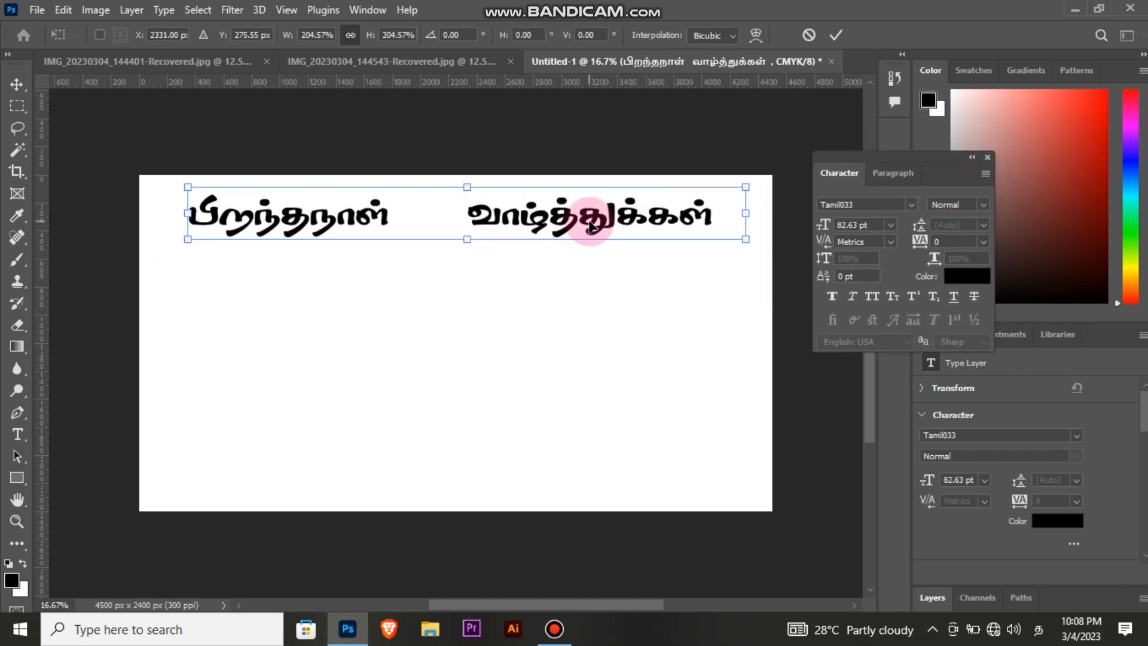
left_click(836, 35)
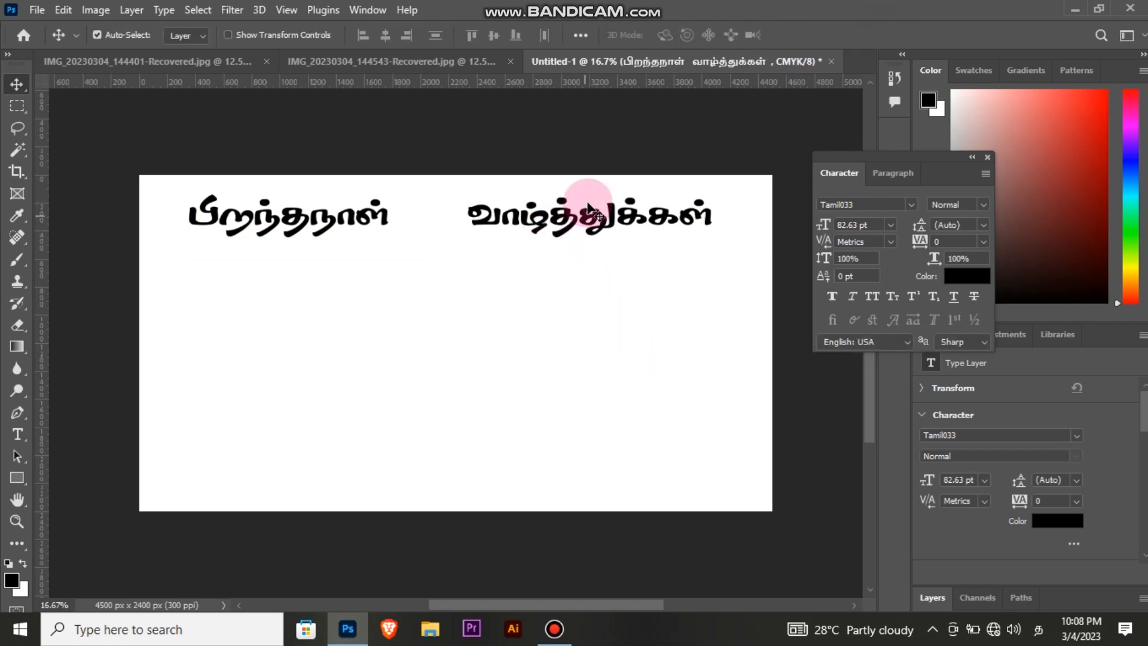
Set the greeting's text color to golden yellow, #fff100.
left_click(954, 279)
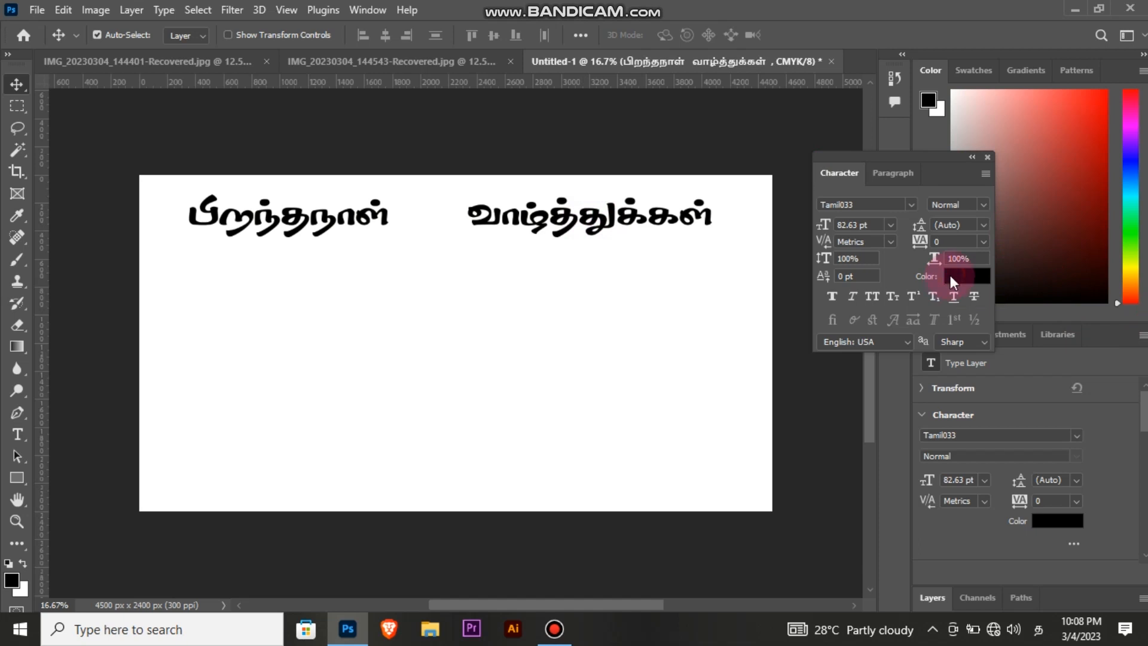
left_click(605, 67)
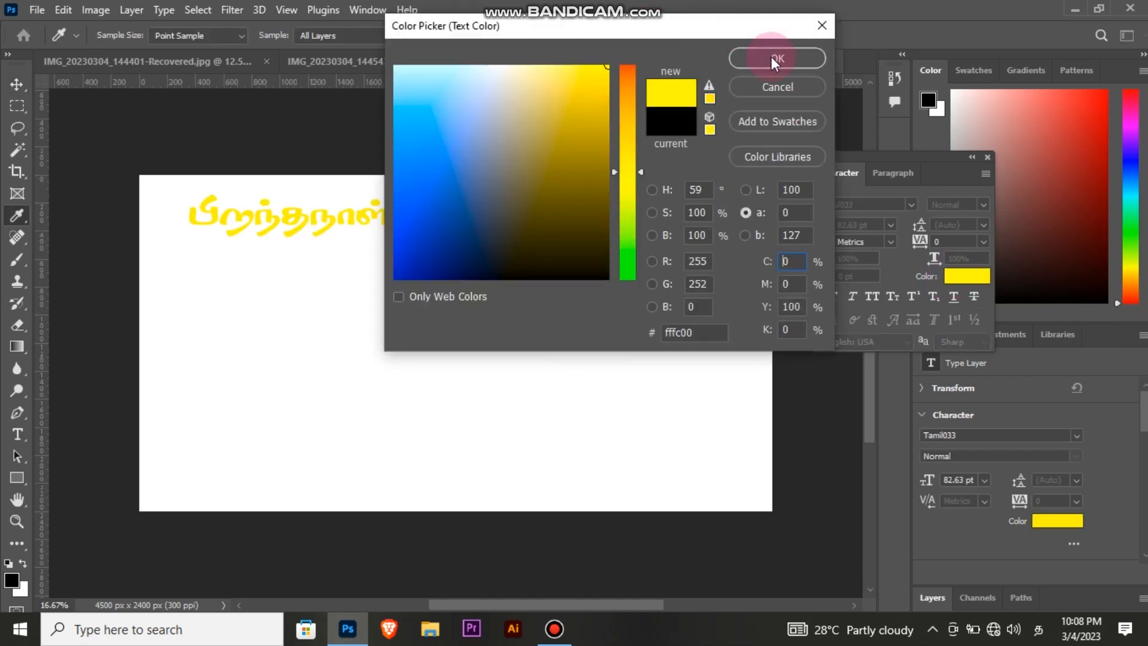
left_click_drag(643, 174, 639, 162)
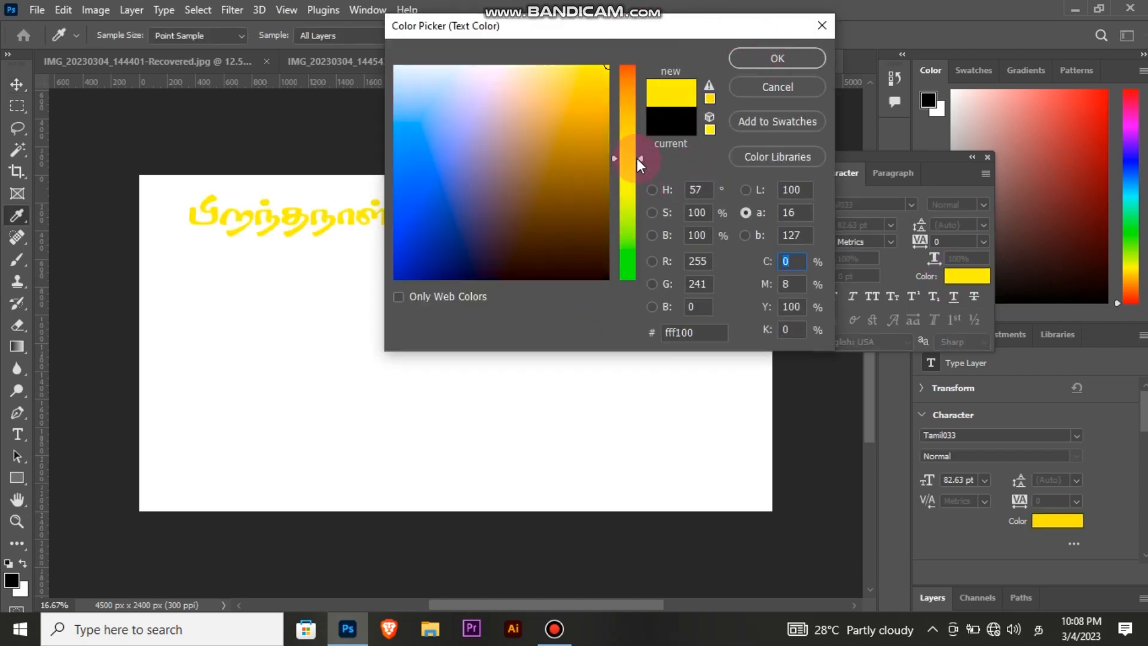
left_click(771, 59)
left_click(687, 243)
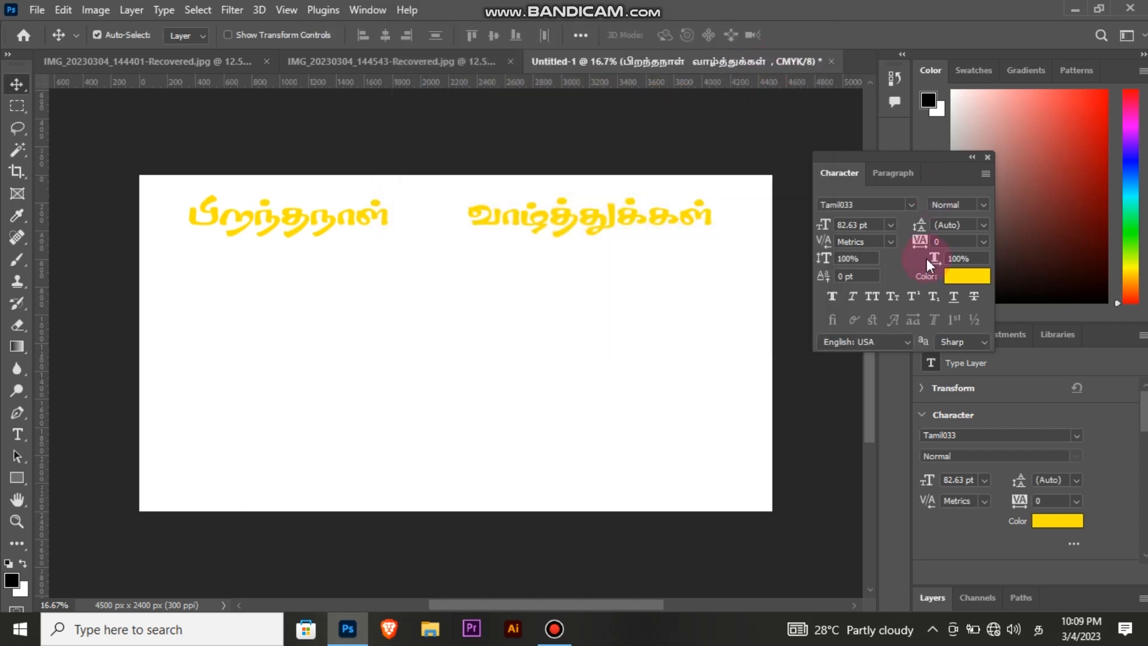
Add a drop shadow with 52% opacity to the greeting text layer.
left_click(969, 597)
left_click(934, 392)
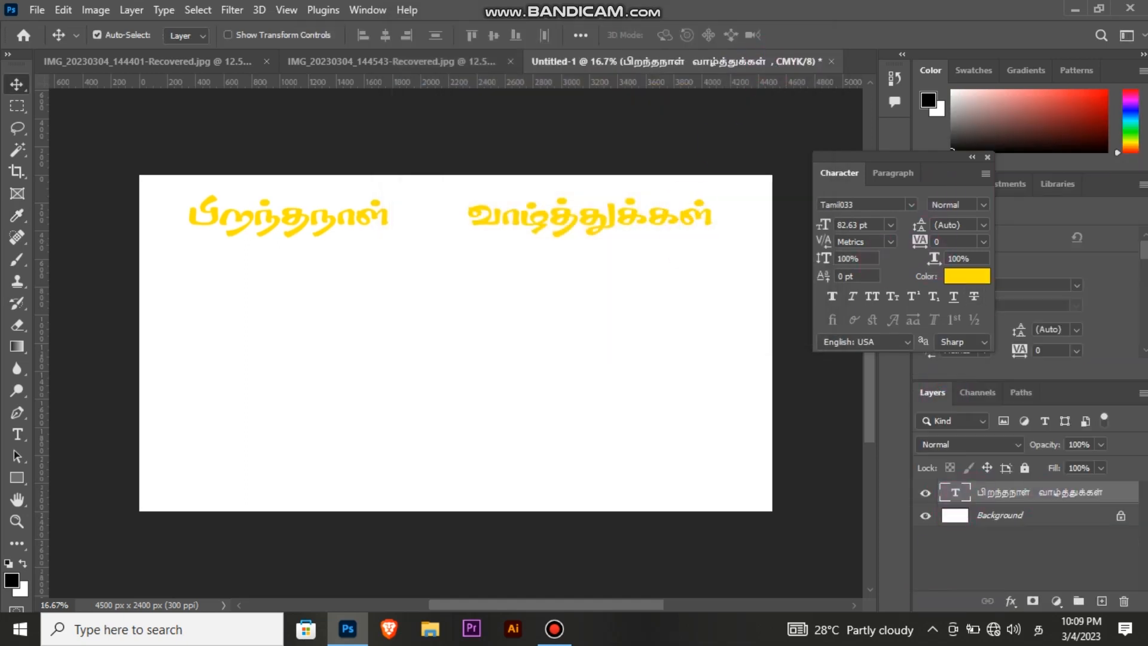
double_click(1113, 492)
left_click(546, 431)
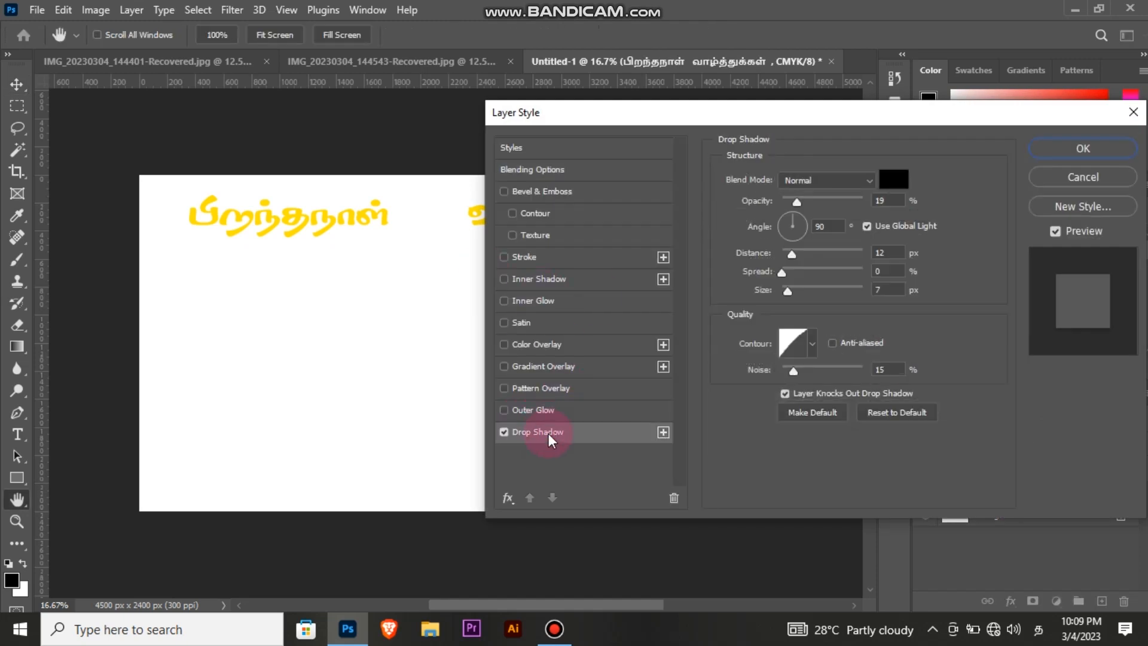
left_click_drag(806, 200, 826, 201)
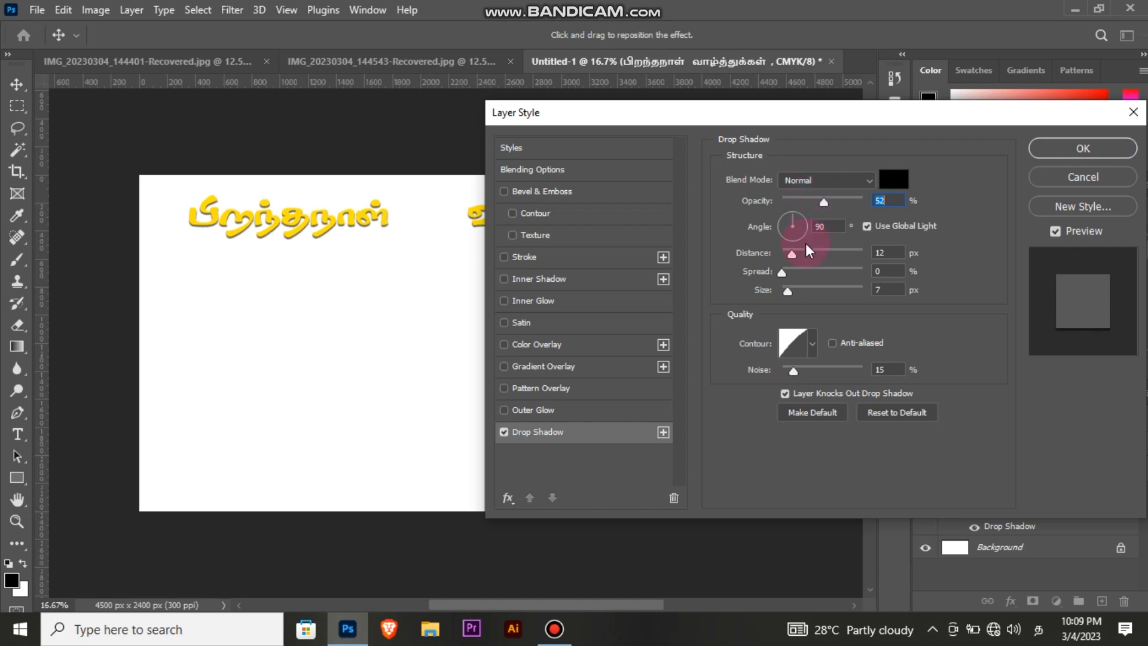
left_click(1052, 149)
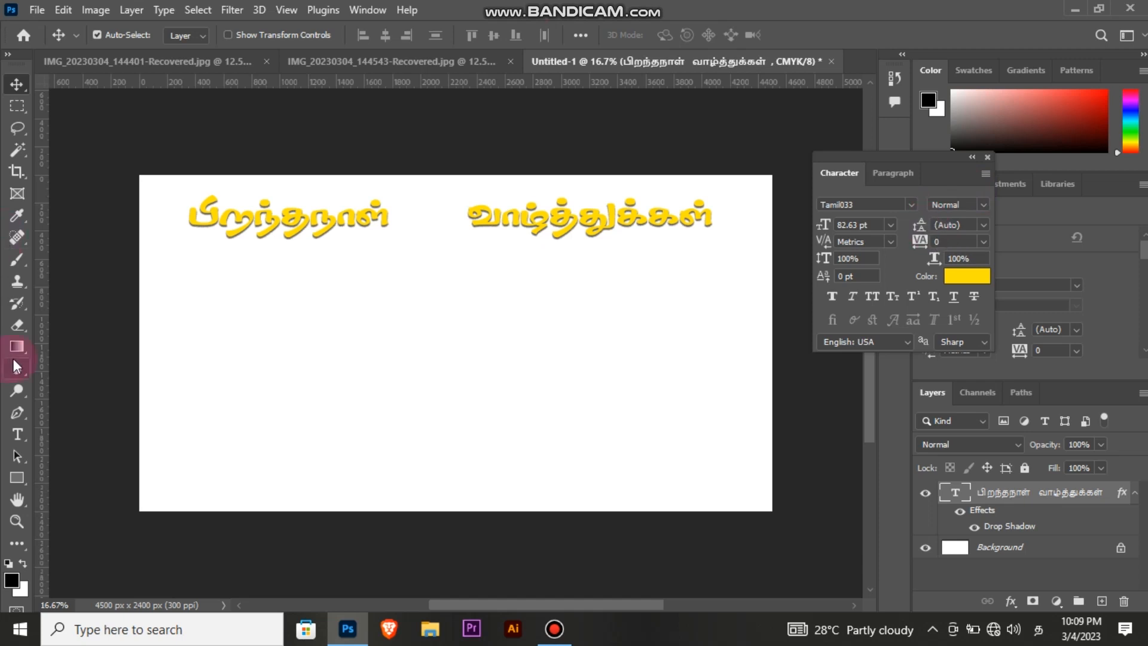
Reduce the gap between the two greeting words to one space and break the second word onto its own line.
left_click(33, 426)
left_click(461, 223)
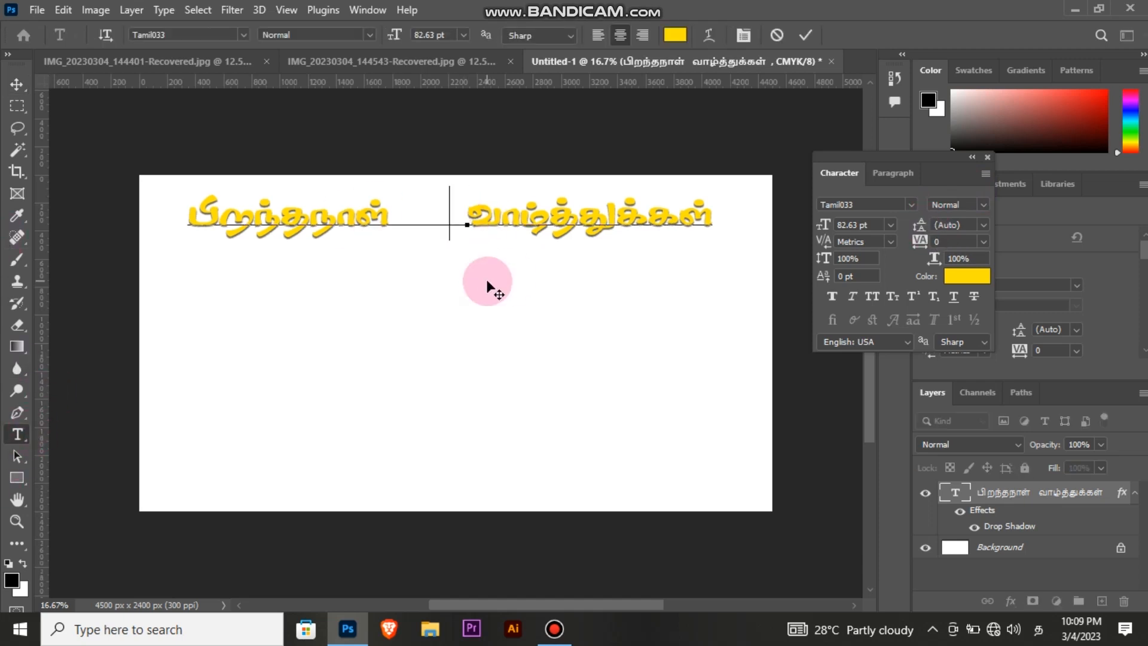
key("BackSpace")
key("BackSpace")
key("BackSpace")
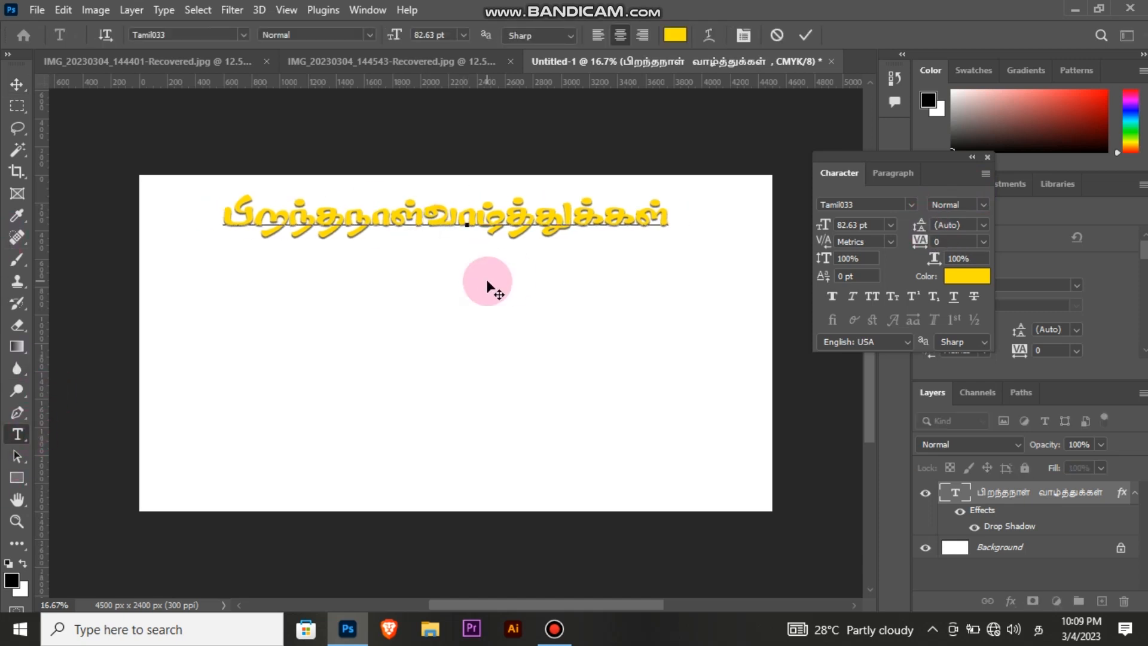
left_click(805, 34)
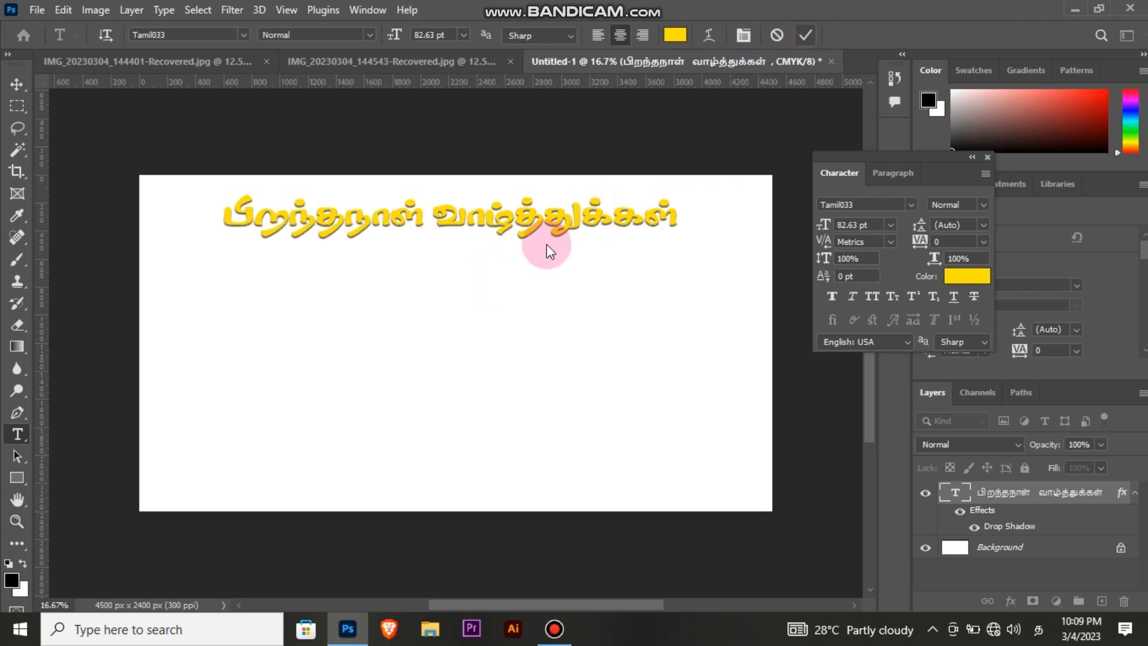
left_click(429, 218)
key("Return")
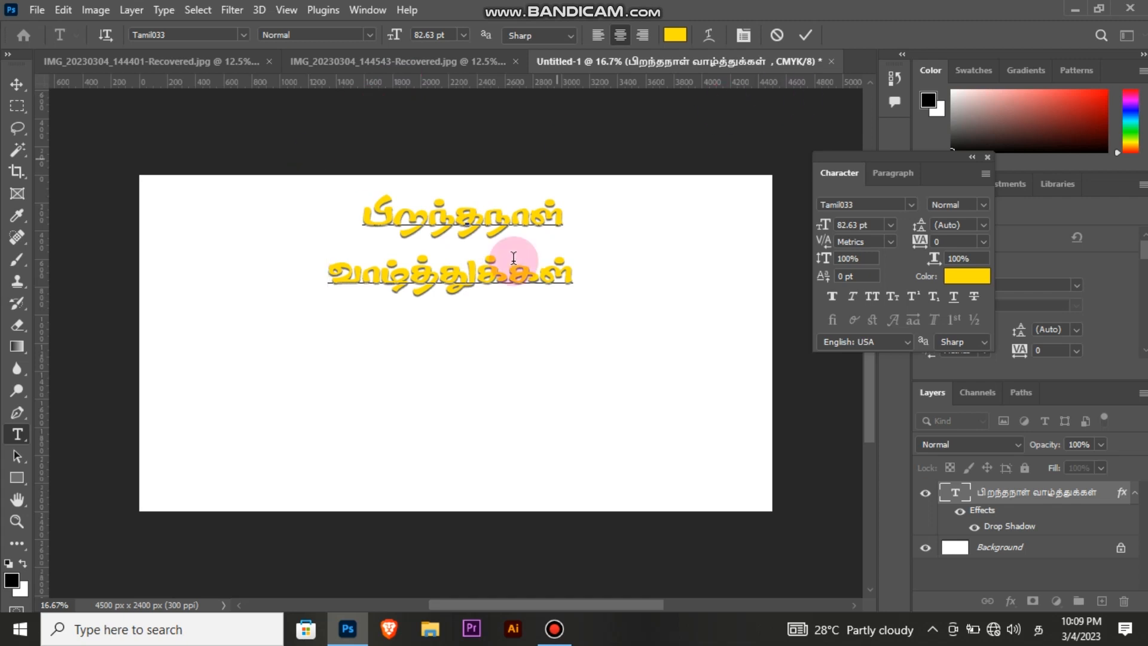
Set the font of the first line, பிறந்தநாள், to Tamil014 after previewing the other Tamil fonts.
left_click_drag(361, 218, 543, 219)
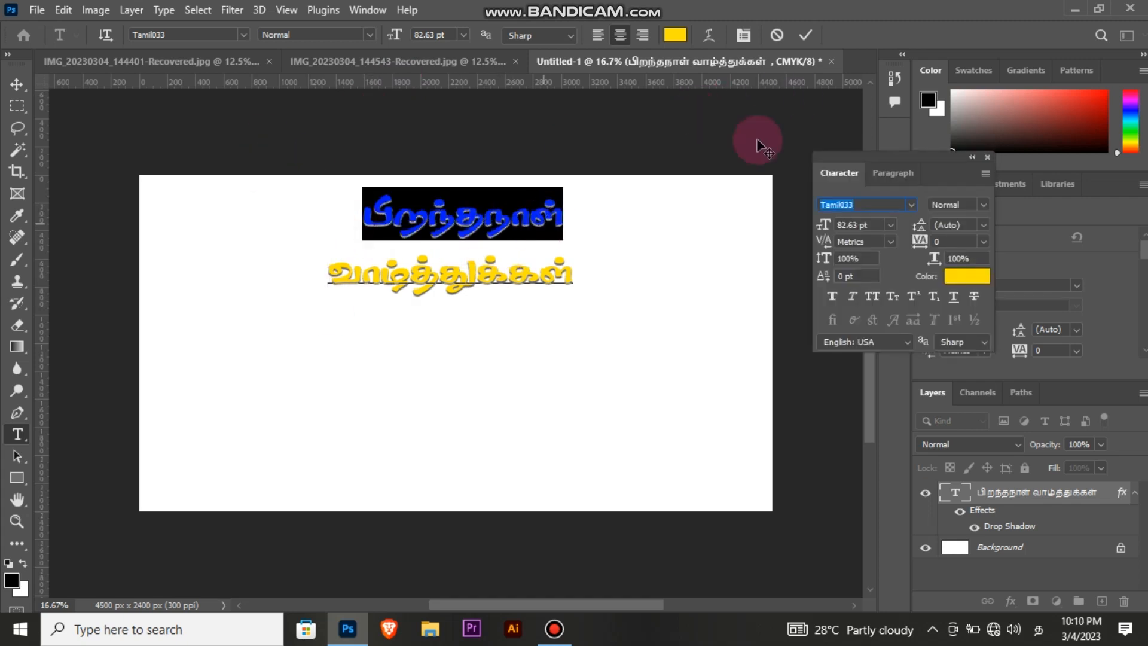
left_click(911, 205)
scroll(1053, 483, "down", 20)
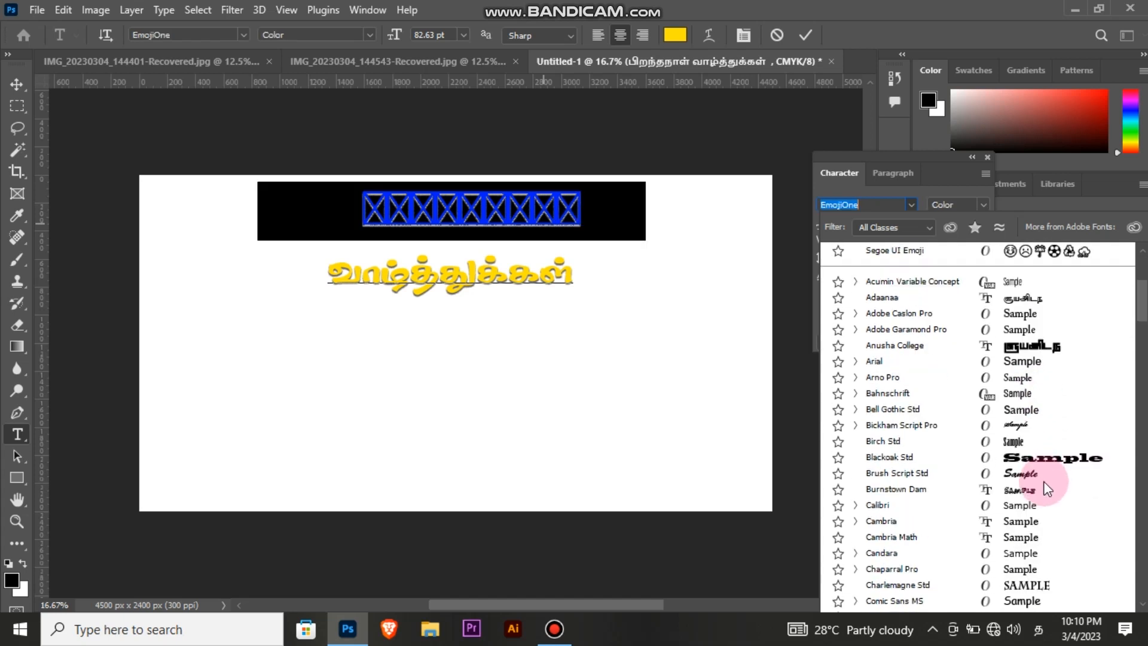
scroll(1070, 454, "down", 20)
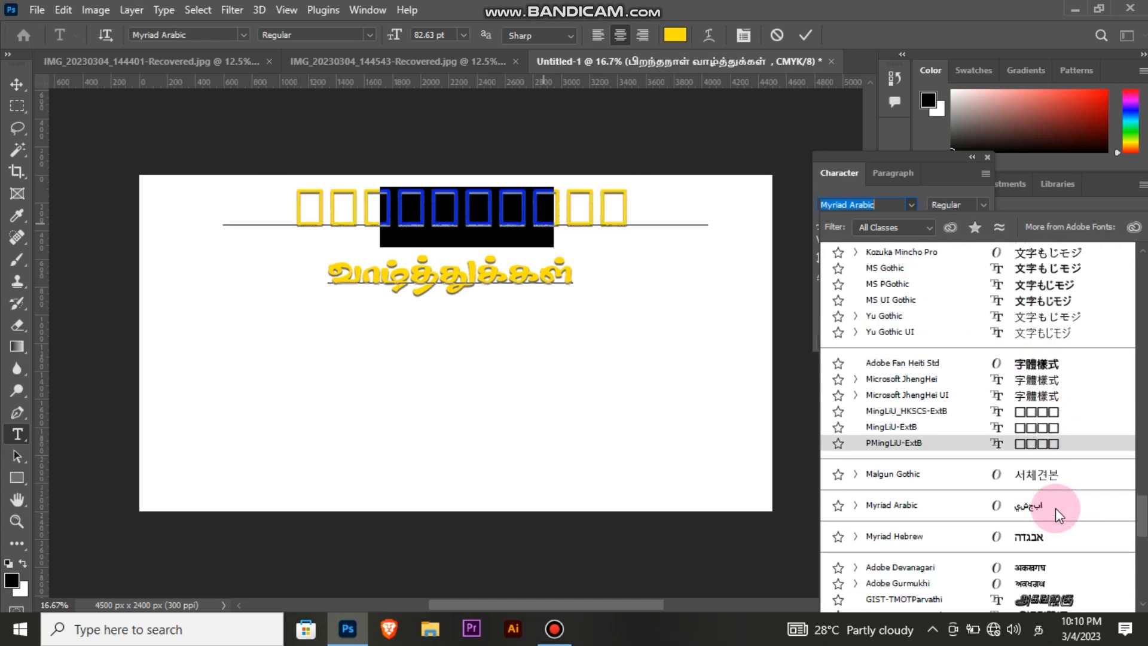
scroll(1056, 508, "down", 3)
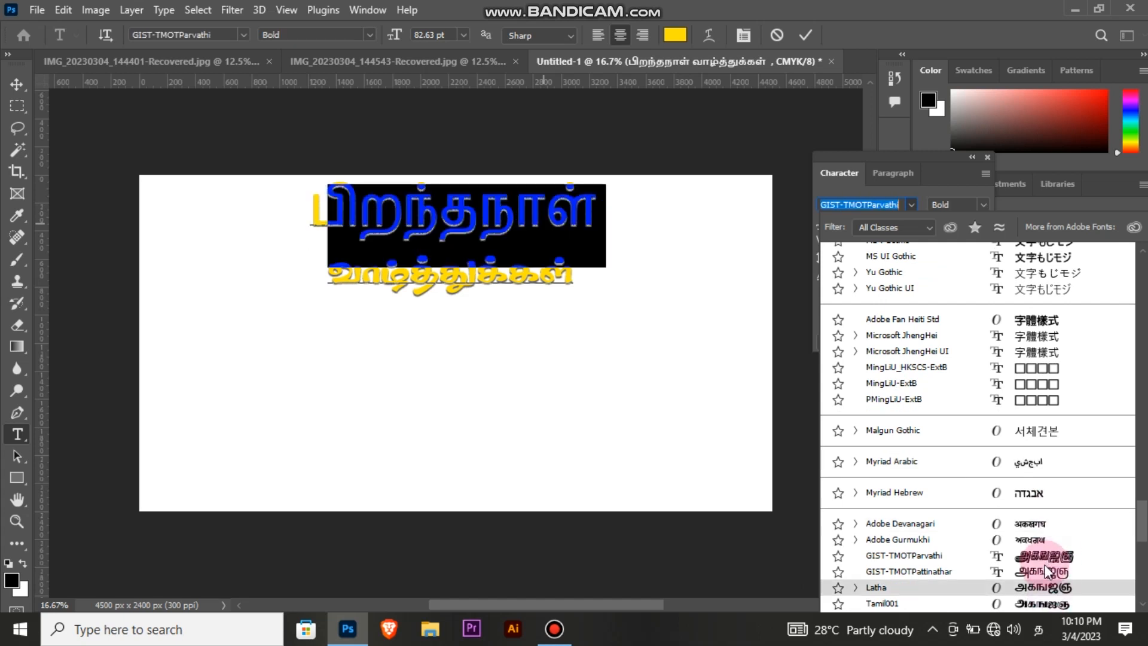
scroll(1053, 568, "down", 1)
scroll(1053, 565, "down", 1)
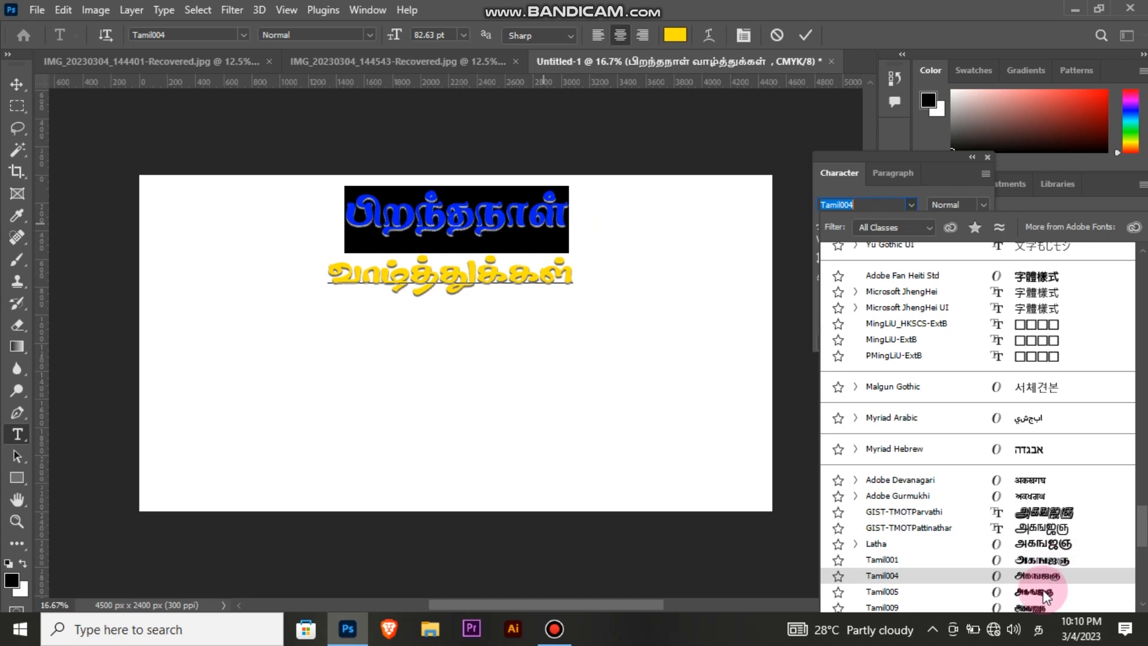
scroll(1035, 598, "down", 1)
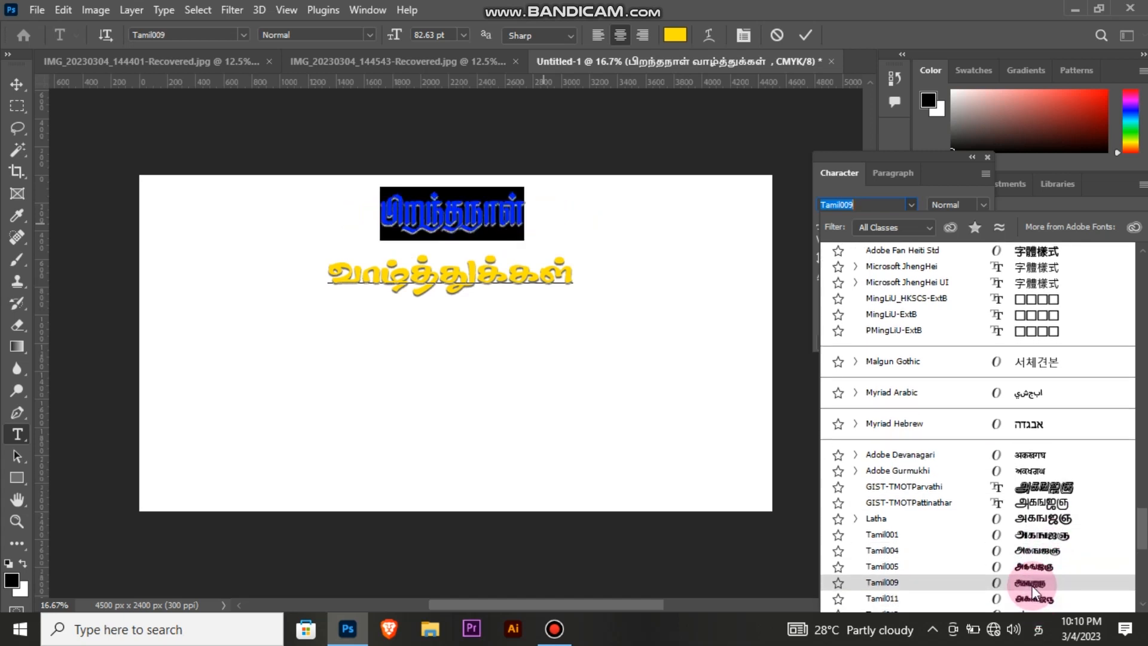
scroll(1031, 585, "down", 1)
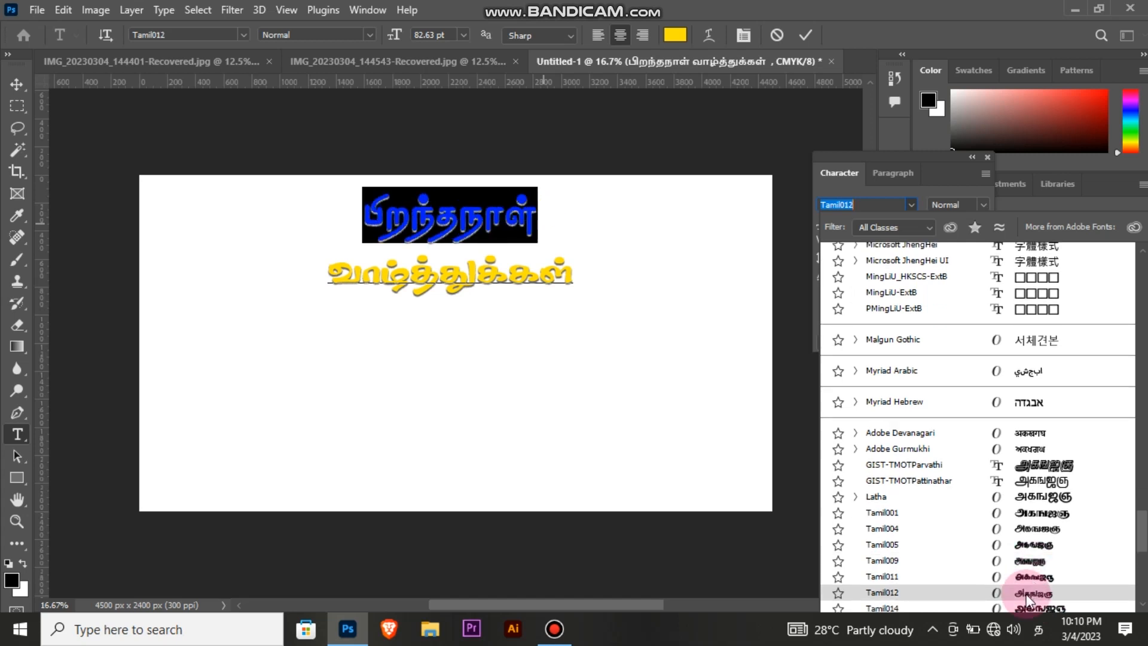
scroll(1025, 594, "down", 3)
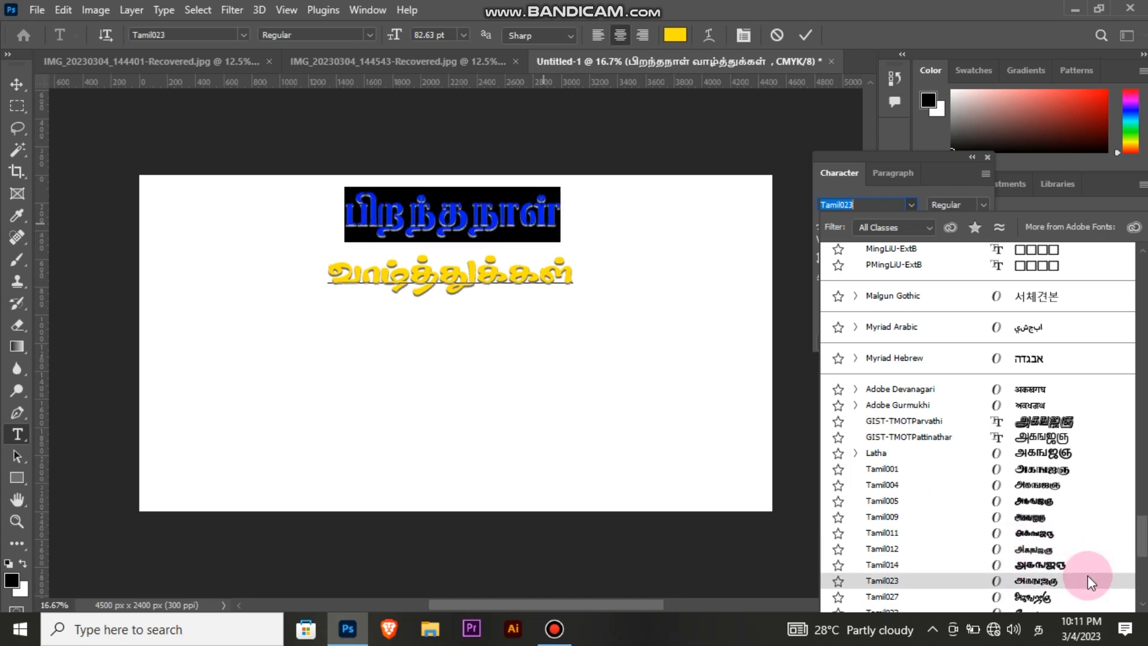
scroll(1041, 600, "down", 3)
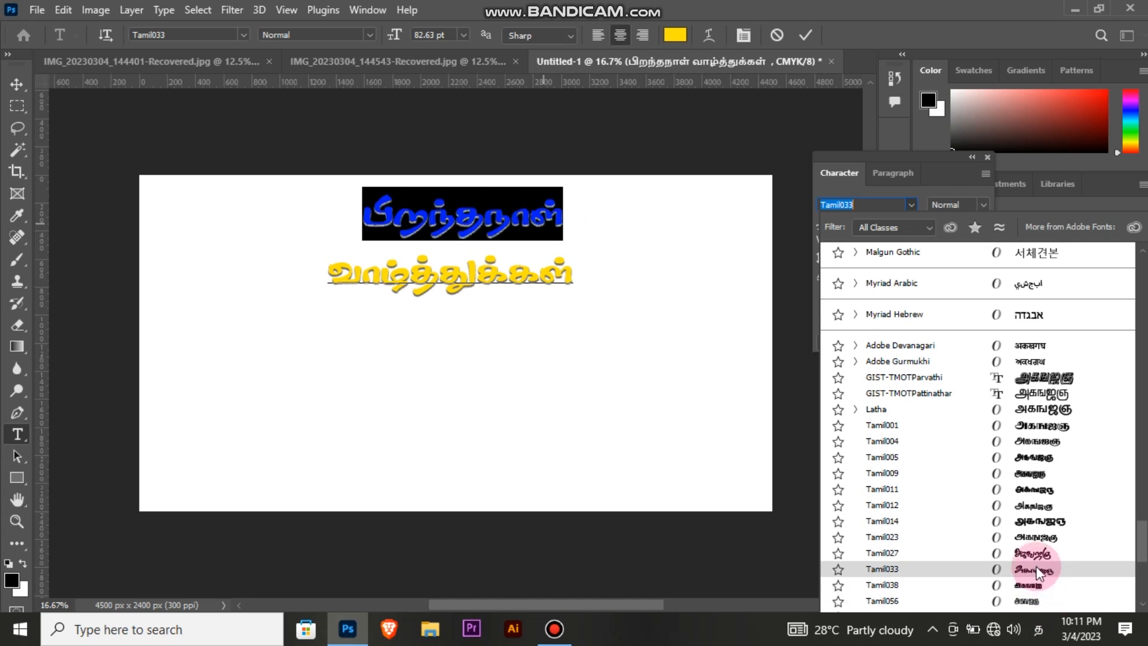
scroll(1034, 565, "down", 2)
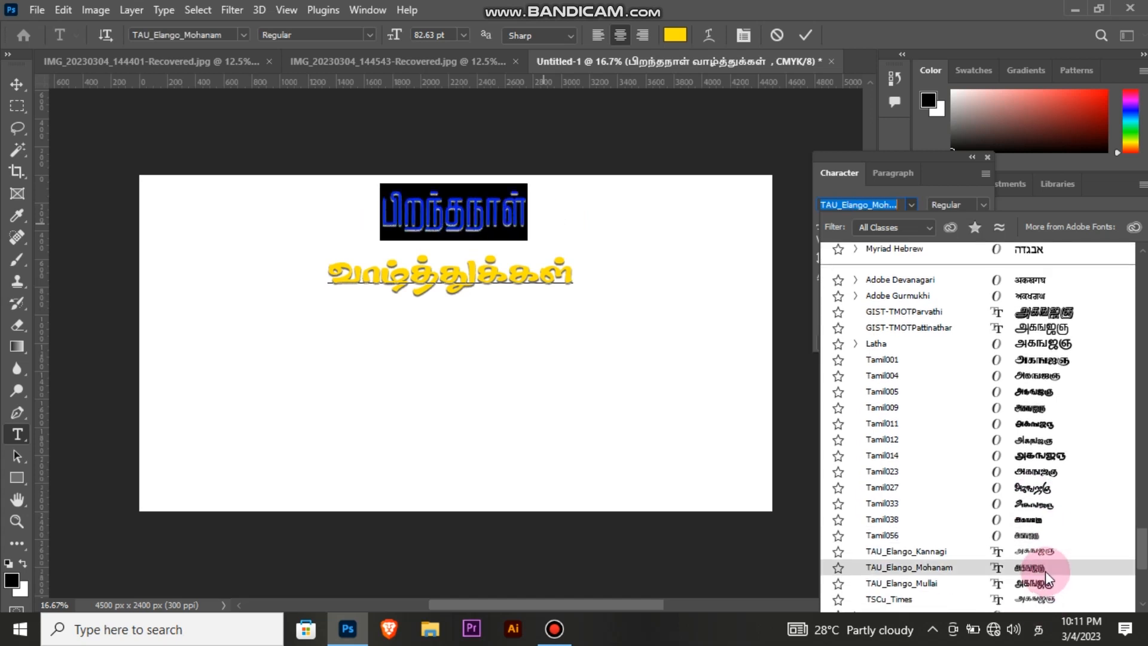
scroll(1040, 592, "down", 5)
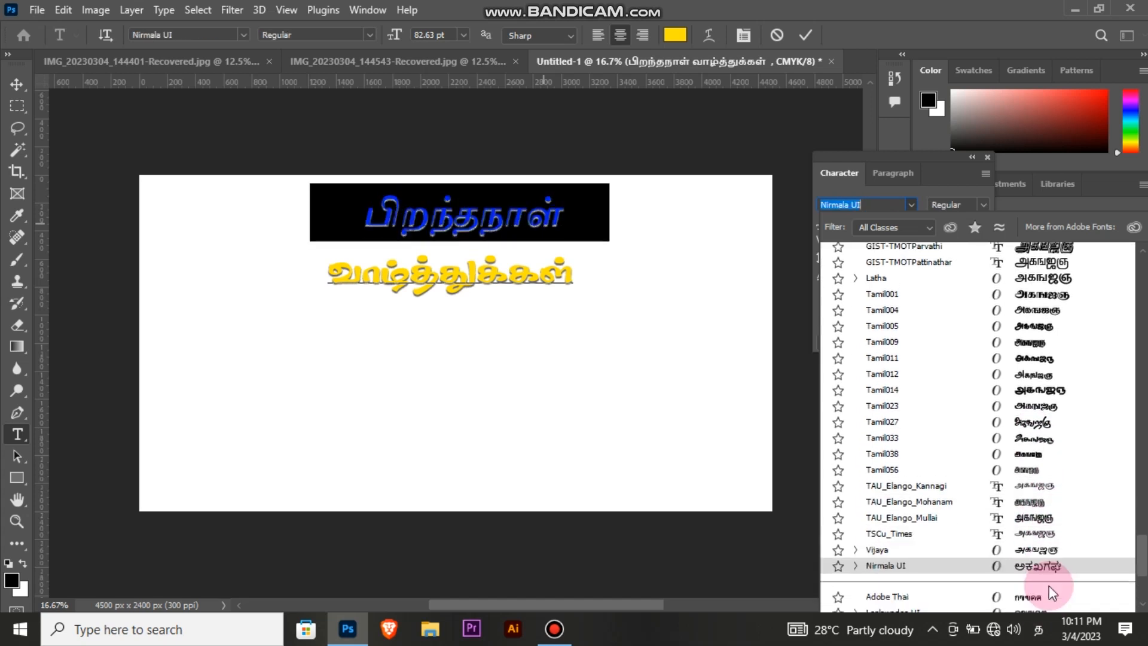
scroll(1048, 586, "up", 2)
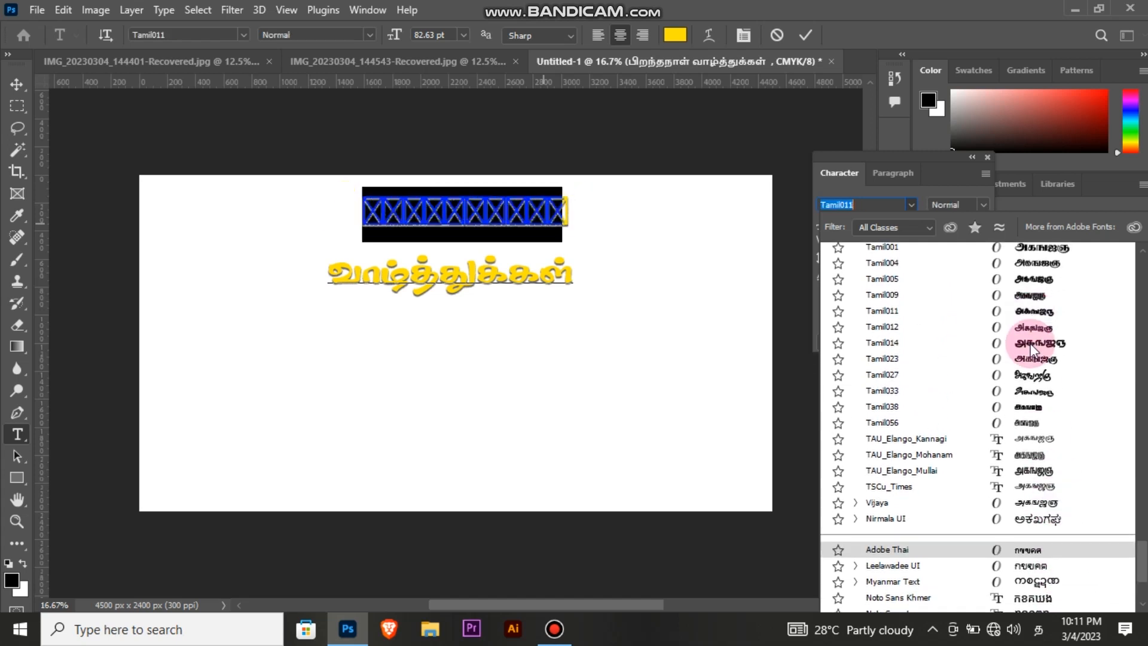
left_click(1030, 343)
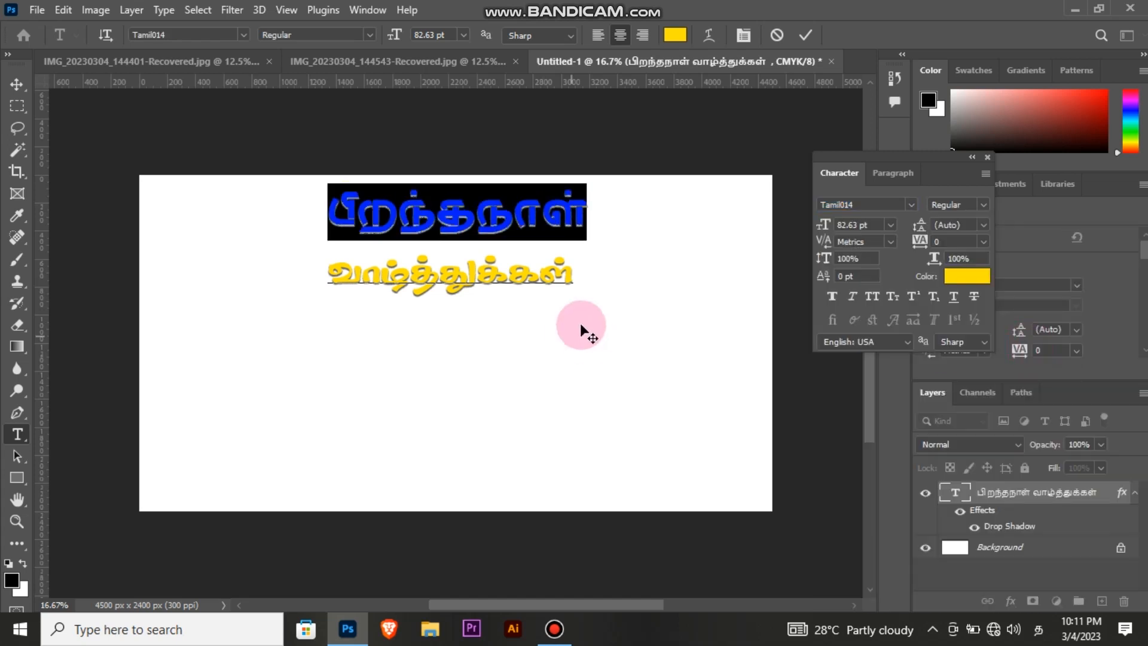
Move the two-line greeting slightly down and scale it up to about 111%.
left_click(16, 84)
mouse_move(412, 243)
left_mouse_down()
mouse_move(380, 216)
mouse_move(431, 218)
mouse_move(416, 239)
left_mouse_up()
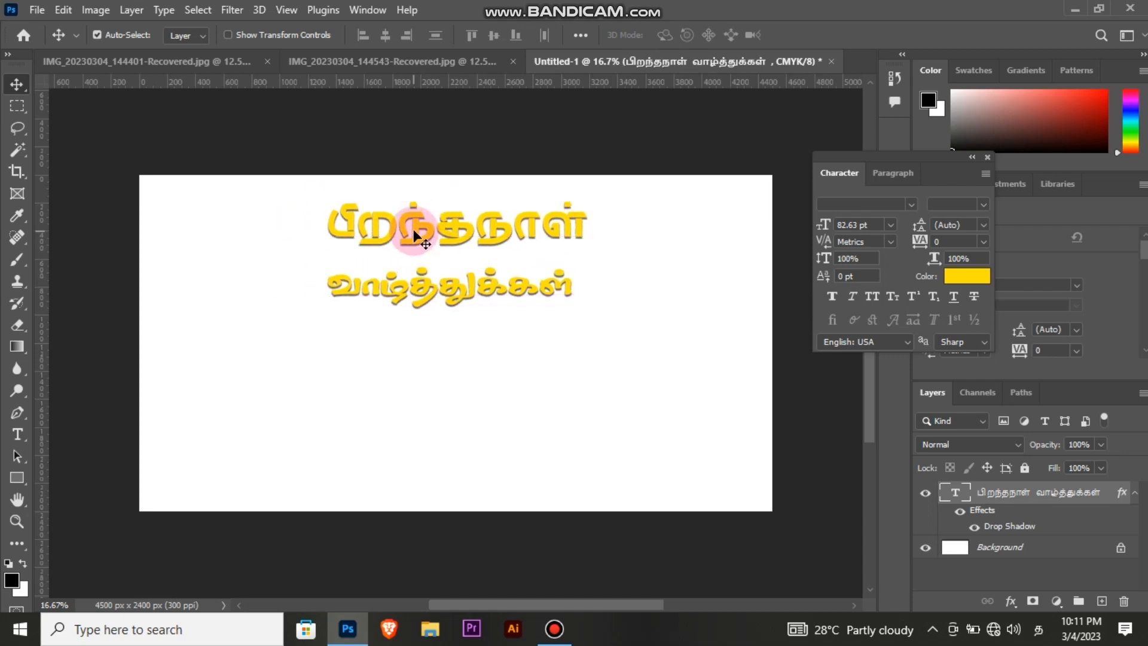
key("ctrl+t")
mouse_move(489, 311)
left_mouse_down()
mouse_move(474, 332)
mouse_move(476, 297)
left_mouse_up()
left_click_drag(592, 242, 649, 237)
left_click_drag(350, 247, 353, 248)
key("ctrl+s")
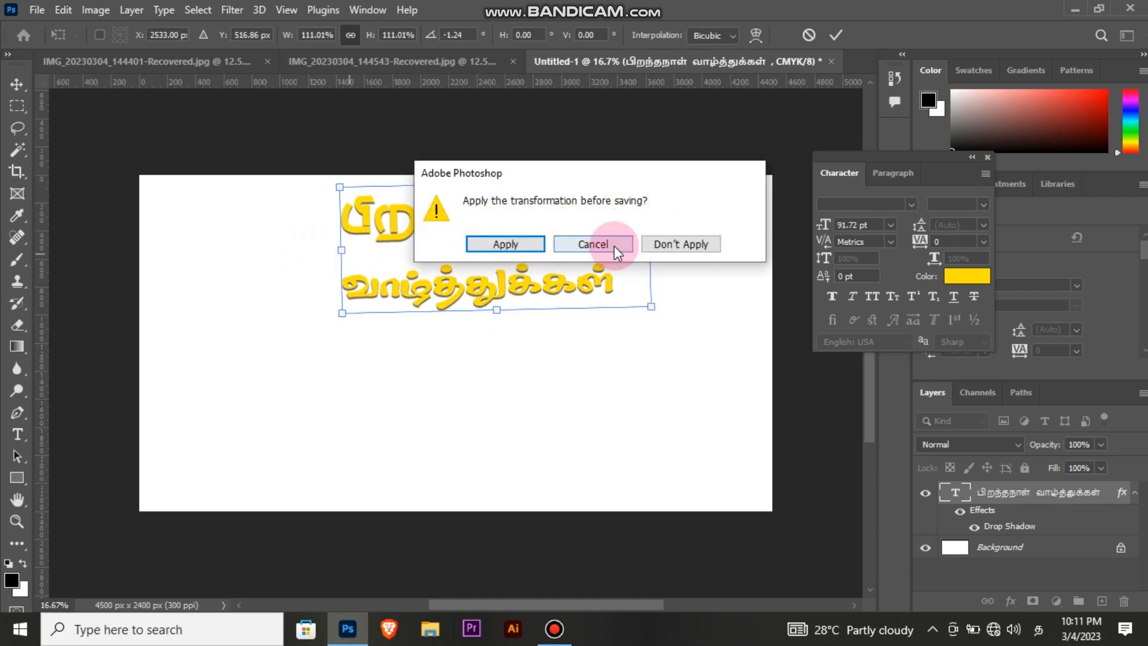
left_click(613, 251)
key("ctrl+z")
Try stretching the two-line greeting to about 145% width and 98% height and moving it up on the canvas.
left_click_drag(338, 248, 299, 249)
left_click_drag(473, 309, 474, 273)
left_click_drag(471, 215, 469, 224)
left_click_drag(297, 245, 239, 244)
left_click_drag(648, 238, 655, 241)
key("ctrl+z")
key("ctrl+z")
key("ctrl+z")
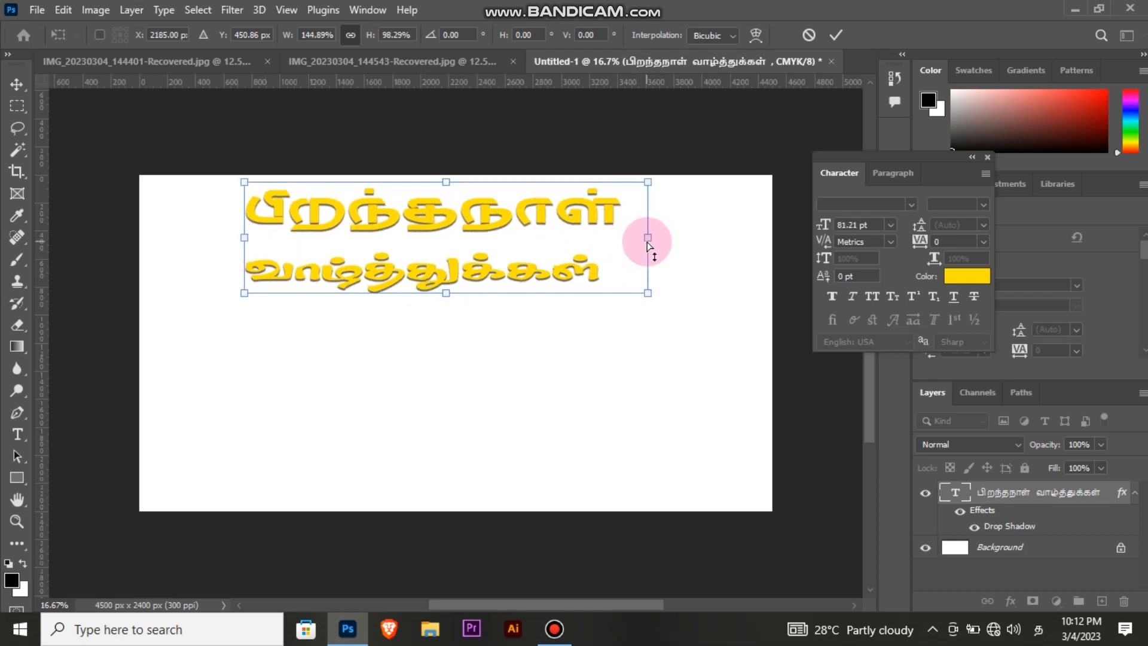
key("ctrl+z")
key("ctrl+z")
key("ctrl+z")
key("ctrl+z")
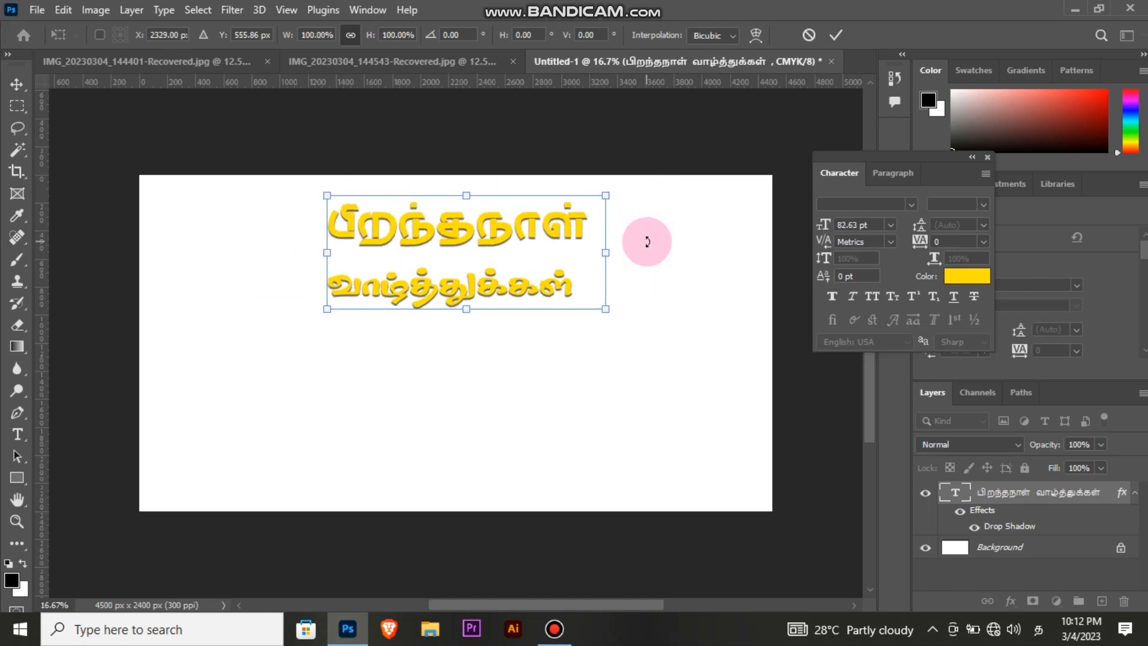
Undo the greeting's first-line font change, line break and spacing edits to restore the single-line Tamil033 text.
left_click(834, 36)
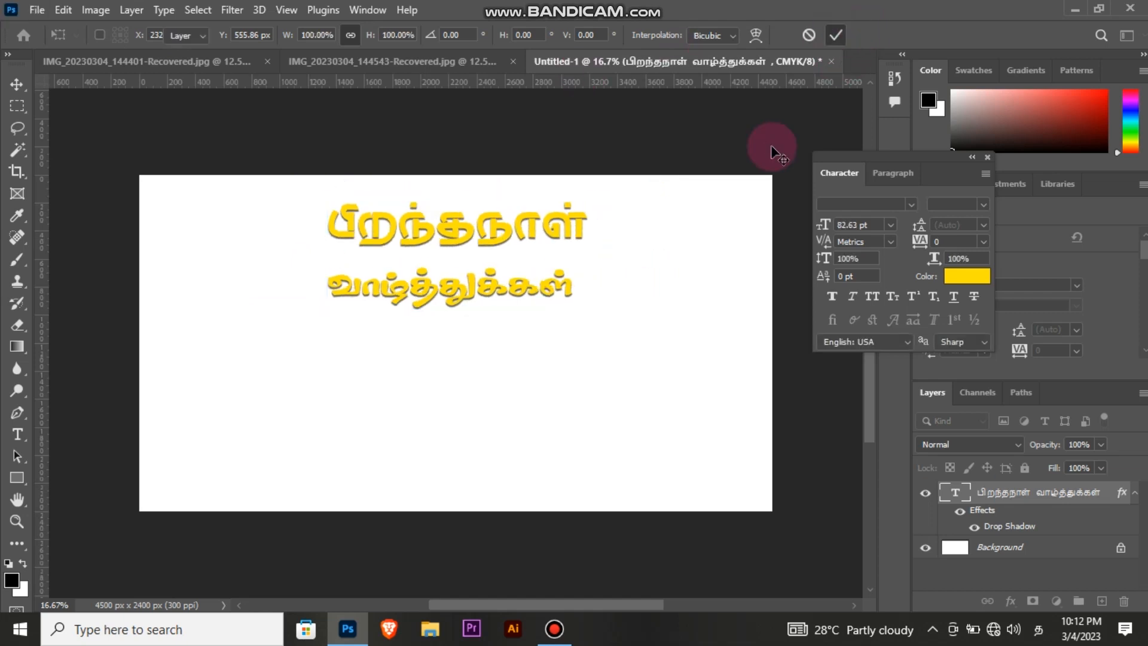
key("ctrl+z")
key("ctrl+z")
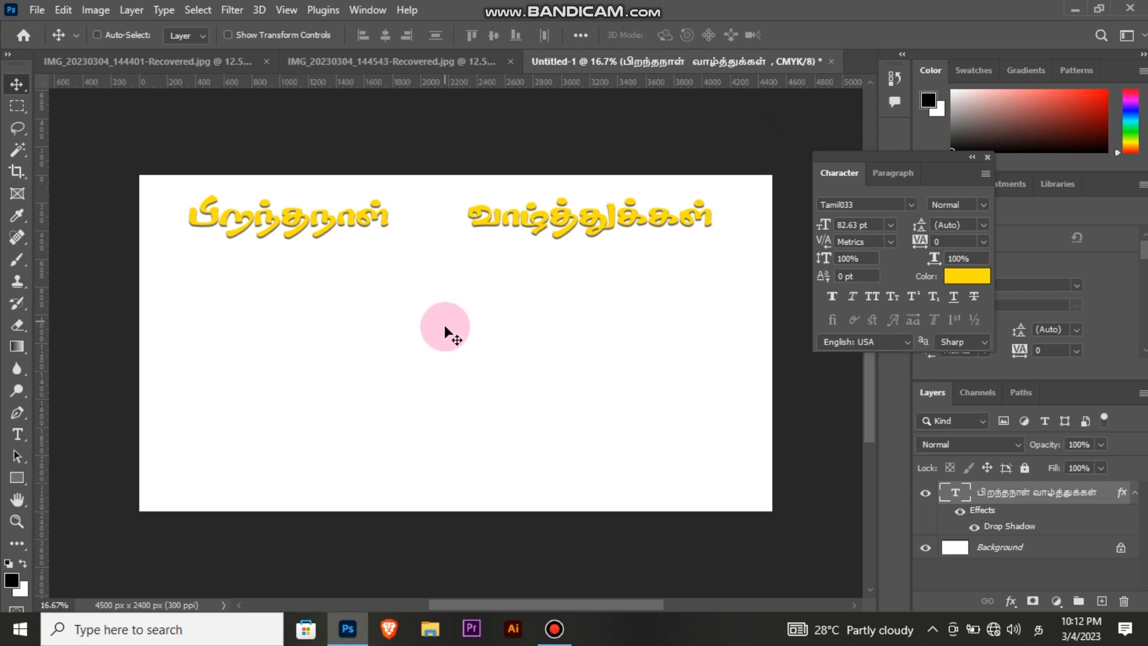
key("ctrl+z")
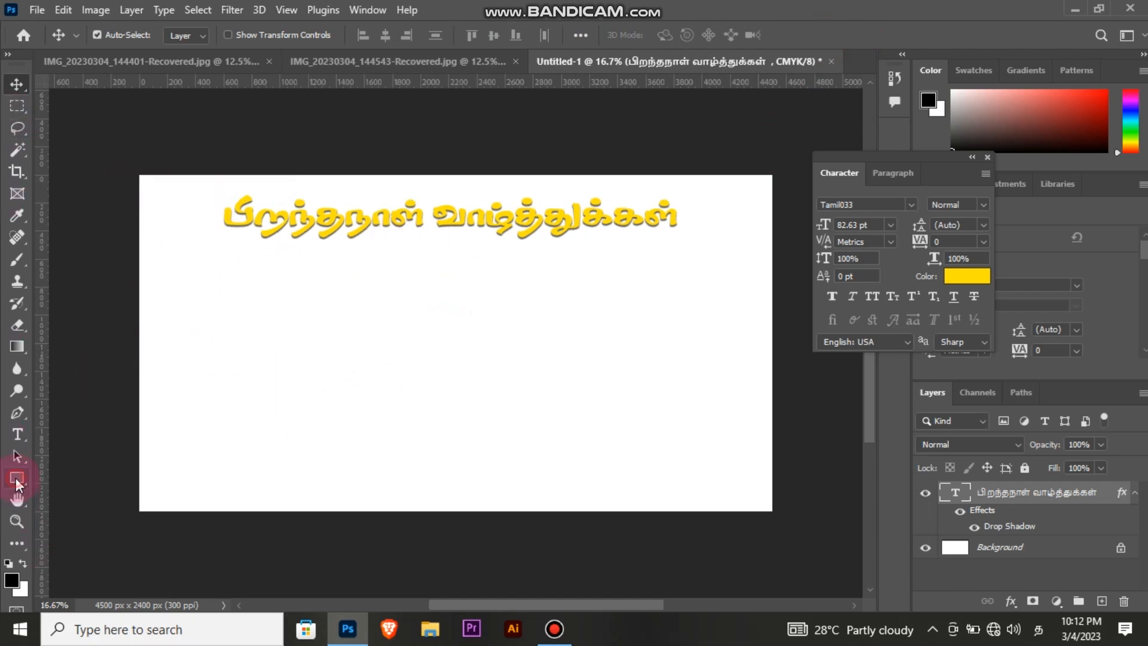
Add a new empty layer above the greeting text layer.
left_click(17, 477)
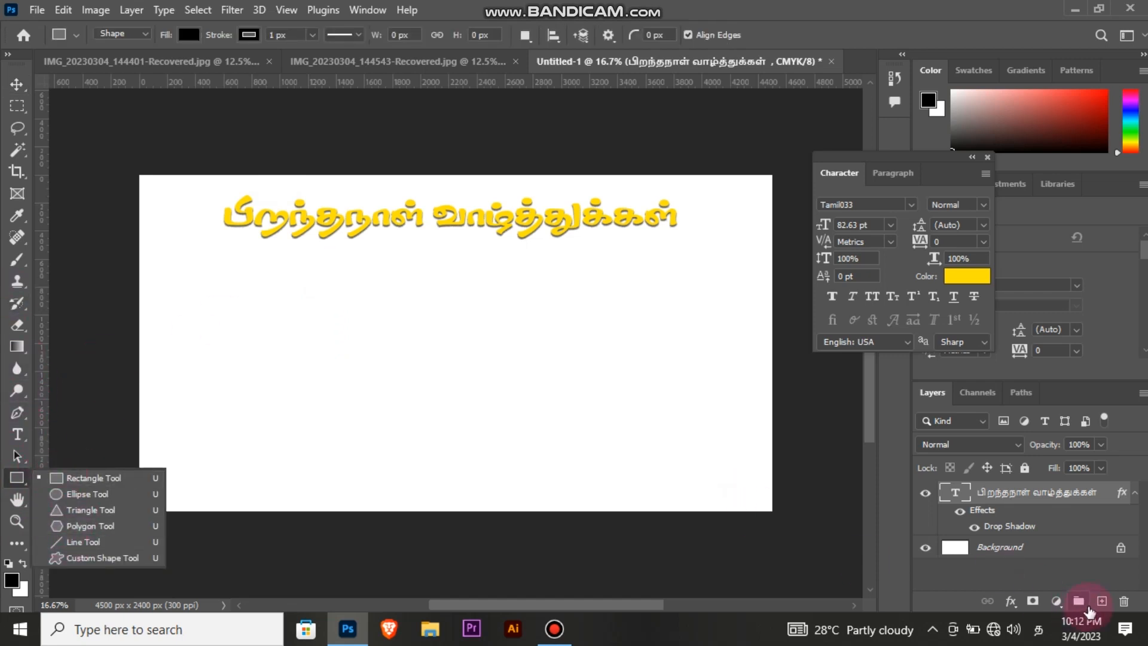
left_click(1101, 601)
Try painting strokes on the new layer with a soft round brush enlarged to 51 px.
left_click(17, 259)
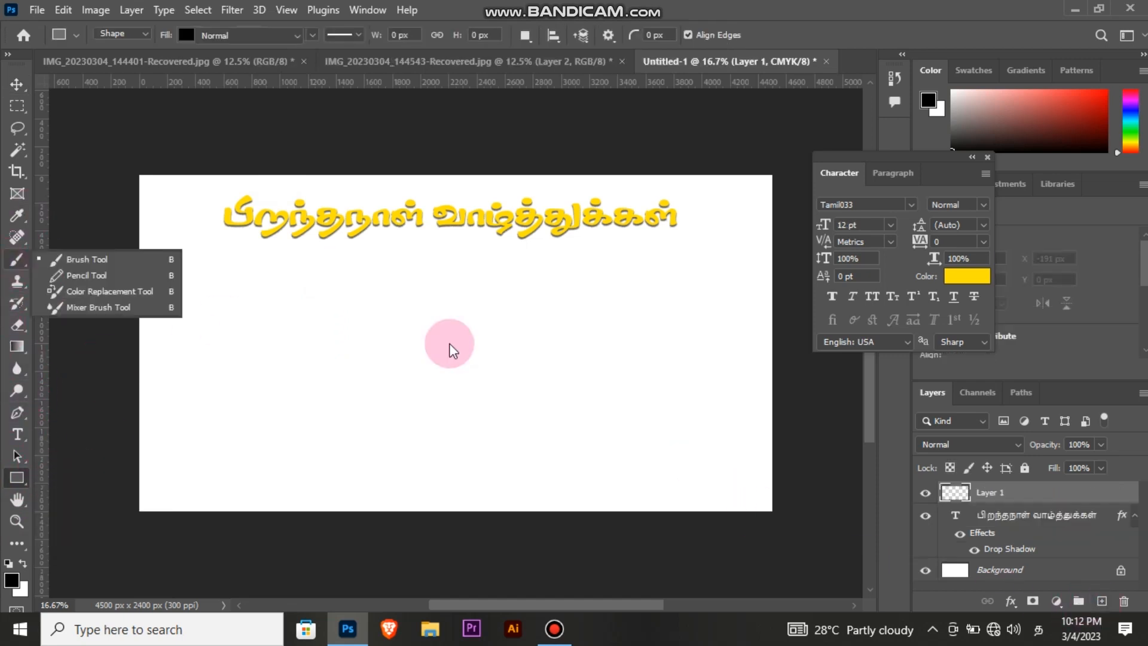
left_click(414, 288)
left_click_drag(415, 287, 446, 287)
key("ctrl+z")
right_click(453, 287)
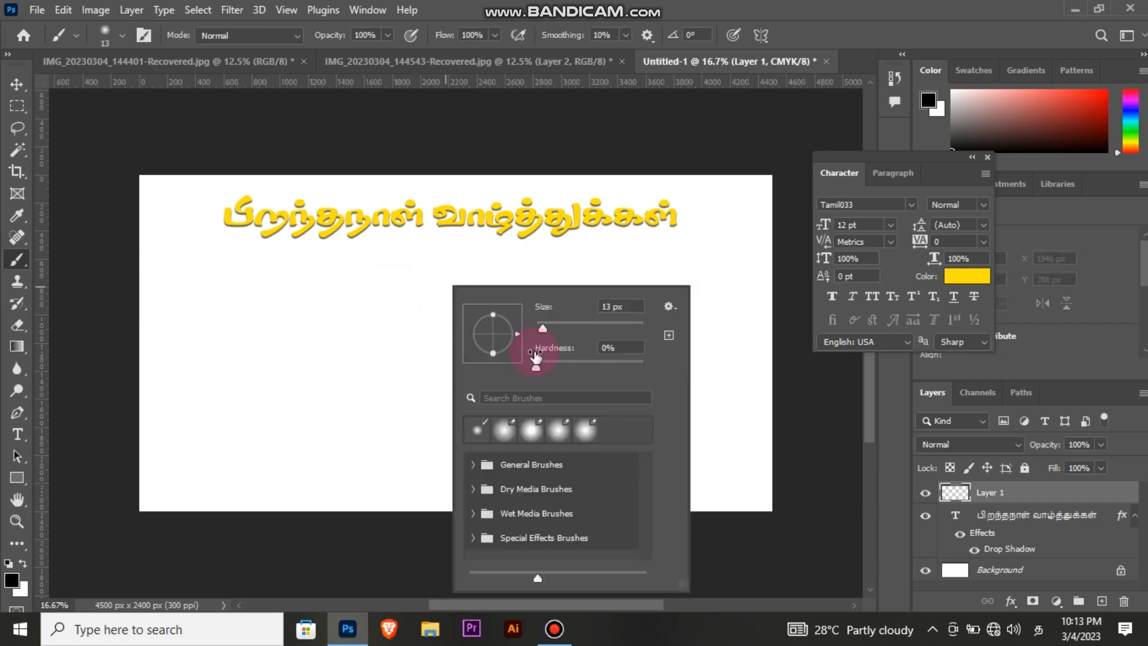
left_click(543, 431)
left_click(615, 329)
left_click(377, 274)
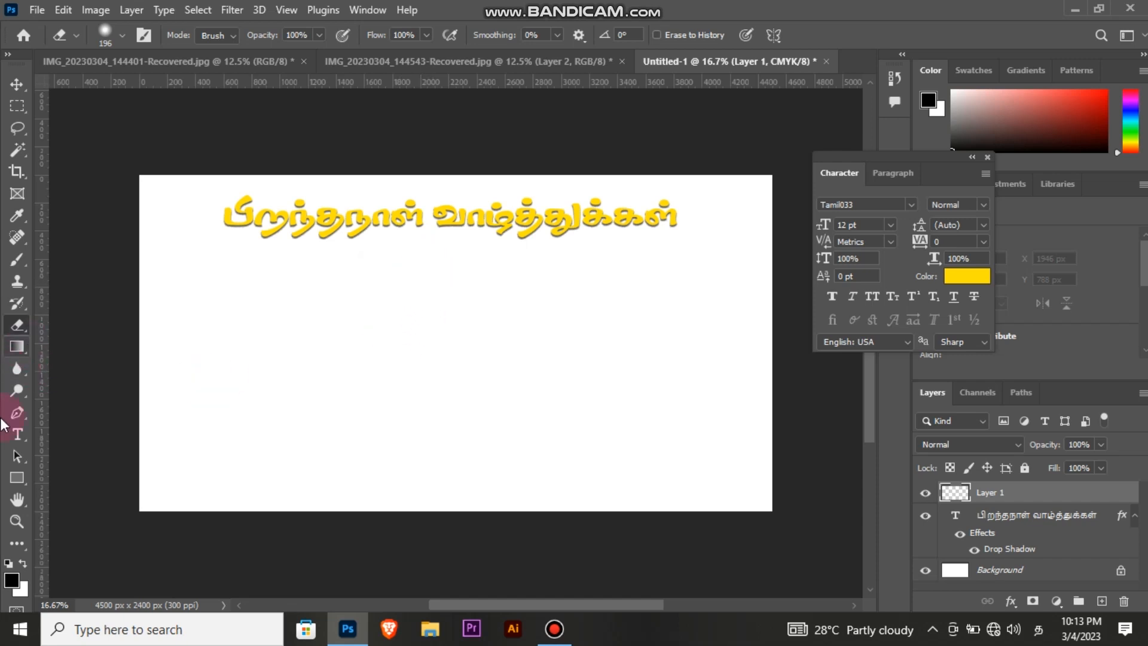
key("b")
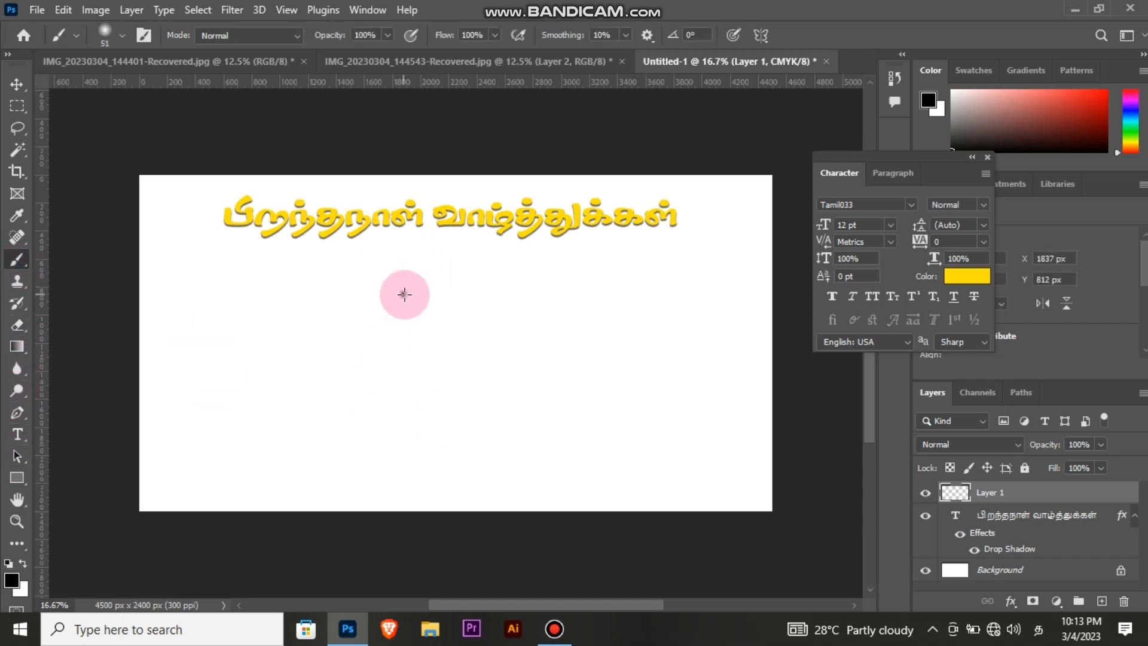
mouse_move(403, 293)
left_mouse_down()
mouse_move(433, 291)
mouse_move(412, 301)
mouse_move(582, 343)
mouse_move(454, 275)
mouse_move(463, 307)
mouse_move(420, 313)
mouse_move(473, 323)
mouse_move(457, 350)
left_mouse_up()
right_click(411, 301)
key("ctrl+z")
Try a zigzag stroke on the new layer with a Dry Media brush at 84 px.
right_click(461, 358)
left_click(482, 485)
scroll(479, 485, "down", 6)
left_click(540, 524)
left_click(482, 522)
left_click(538, 525)
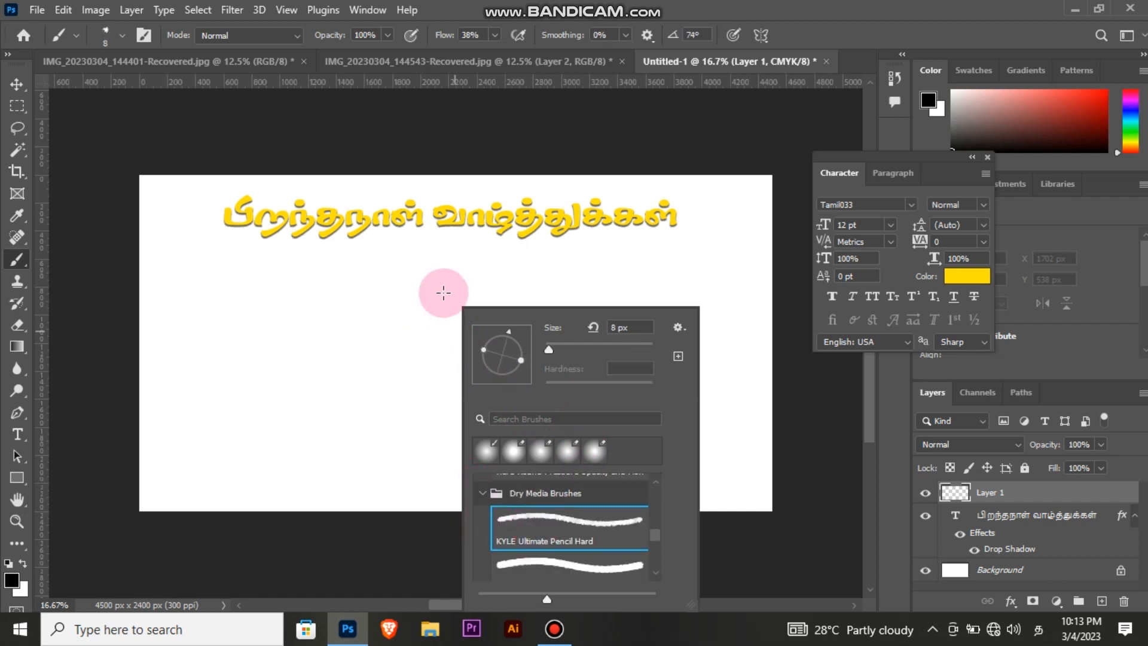
left_click_drag(430, 291, 502, 349)
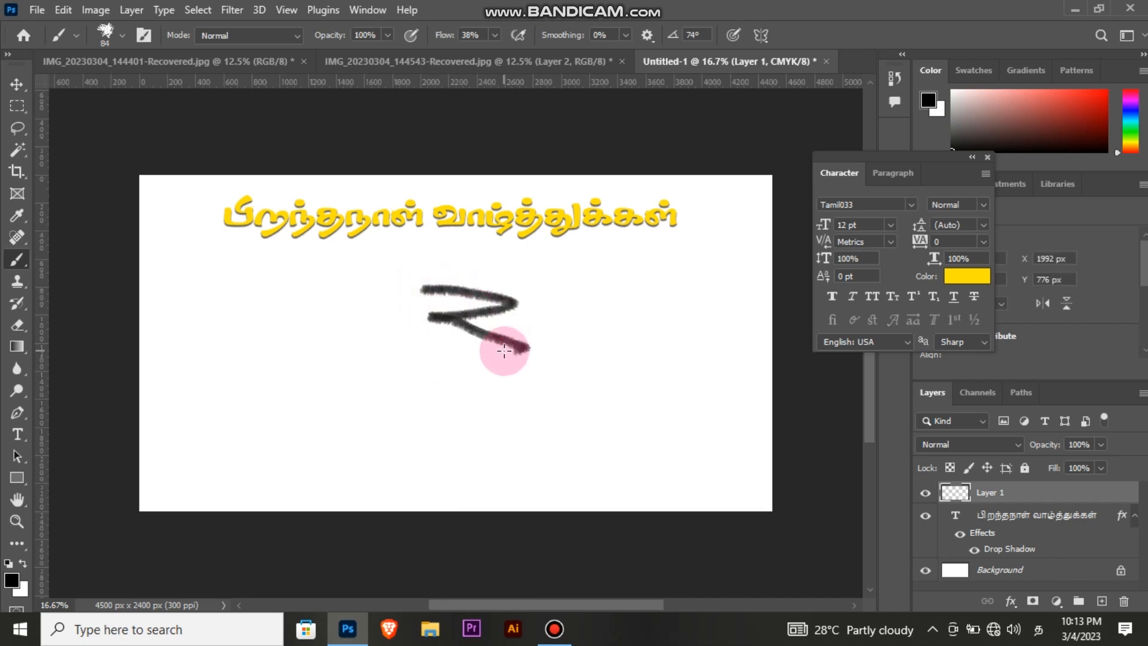
key("ctrl+z")
Try painting a pencil-textured black patch below the greeting with the brush at 354 px and scaling it to about 90%.
right_click(489, 325)
left_click_drag(625, 349, 667, 349)
left_click(452, 281)
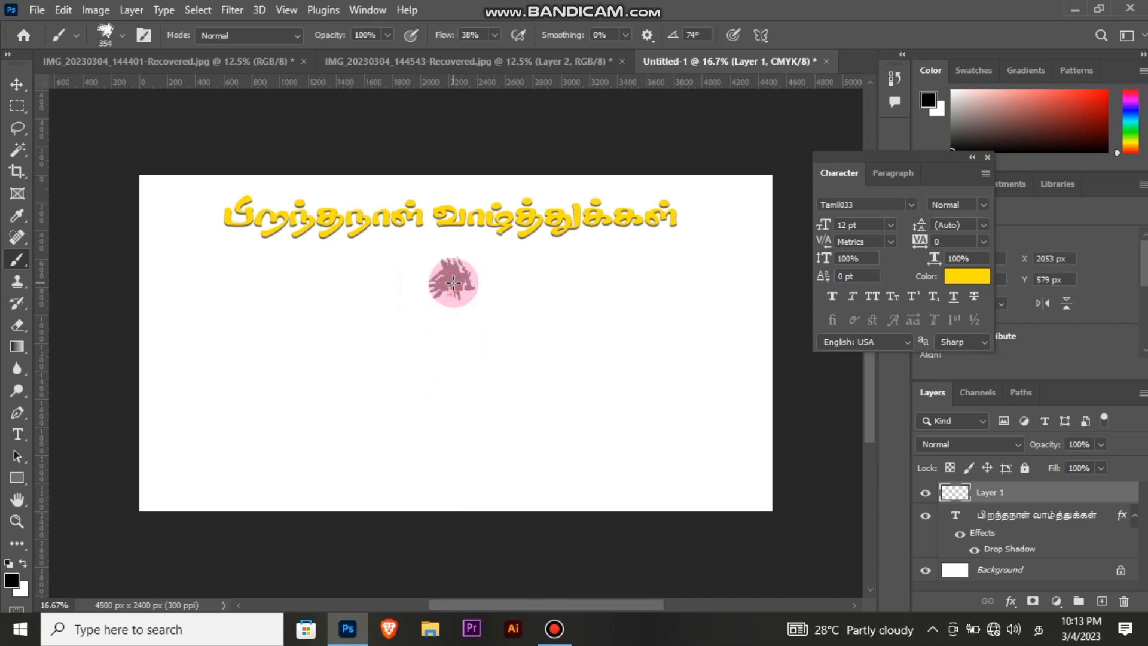
key("ctrl+z")
mouse_move(441, 289)
left_mouse_down()
mouse_move(474, 320)
mouse_move(474, 353)
mouse_move(450, 375)
left_mouse_up()
key("ctrl+t")
left_click_drag(525, 261, 504, 272)
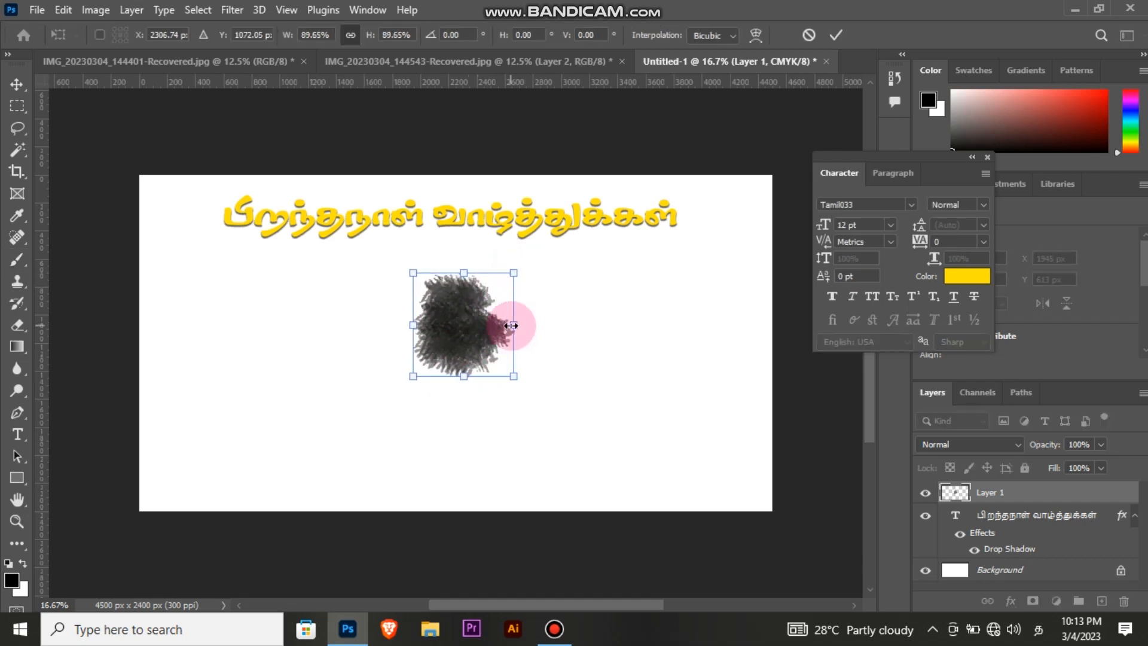
key("ctrl+z")
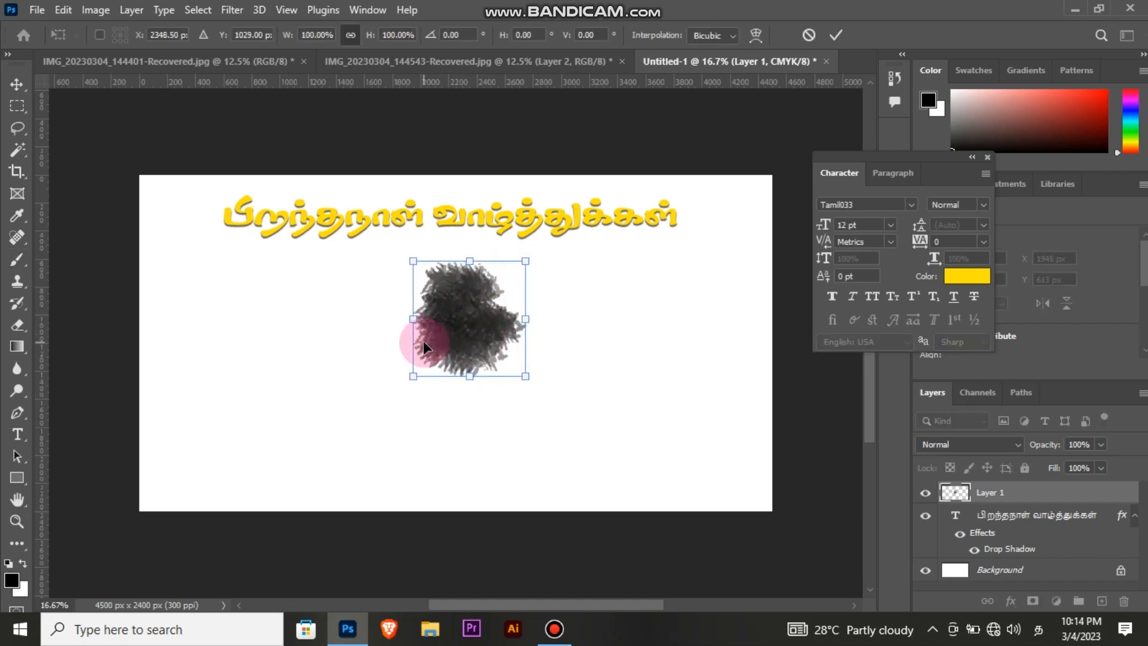
left_click(834, 37)
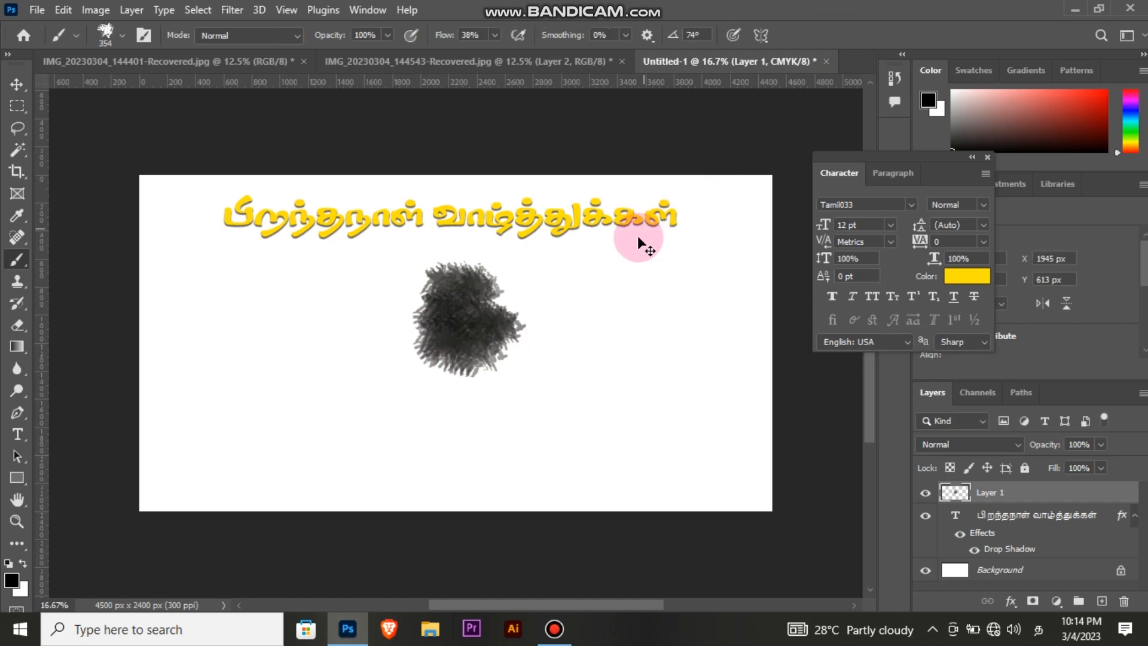
key("ctrl+z")
Try a short stroke with a different textured brush preset on the empty layer.
right_click(526, 274)
scroll(619, 530, "down", 1)
scroll(619, 531, "down", 1)
left_click(618, 526)
left_click(619, 333)
left_click(460, 269)
mouse_move(467, 285)
left_mouse_down()
mouse_move(442, 288)
mouse_move(496, 318)
left_mouse_up()
key("ctrl+z")
Try painting a solid black patch below the greeting with the brush enlarged to 259 px.
right_click(478, 285)
left_click(653, 327)
left_click(471, 266)
mouse_move(472, 266)
left_mouse_down()
mouse_move(506, 312)
mouse_move(460, 308)
mouse_move(509, 325)
mouse_move(454, 311)
mouse_move(510, 287)
mouse_move(512, 317)
mouse_move(506, 272)
mouse_move(466, 279)
mouse_move(490, 316)
left_mouse_up()
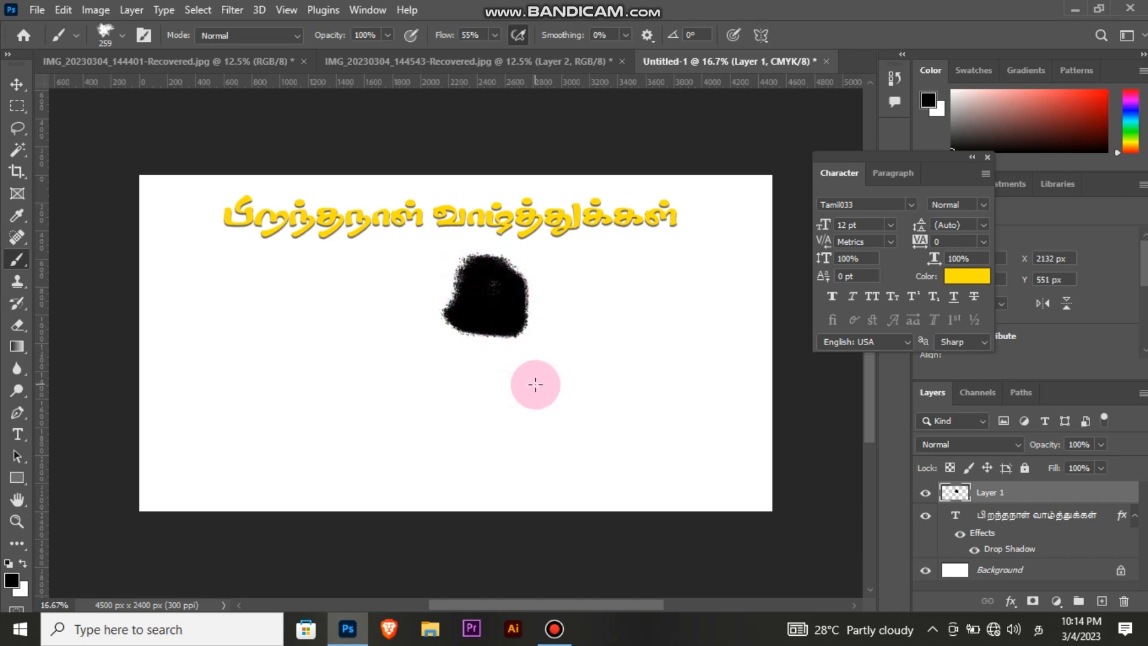
key("ctrl+z")
key("ctrl+z")
key("ctrl+z")
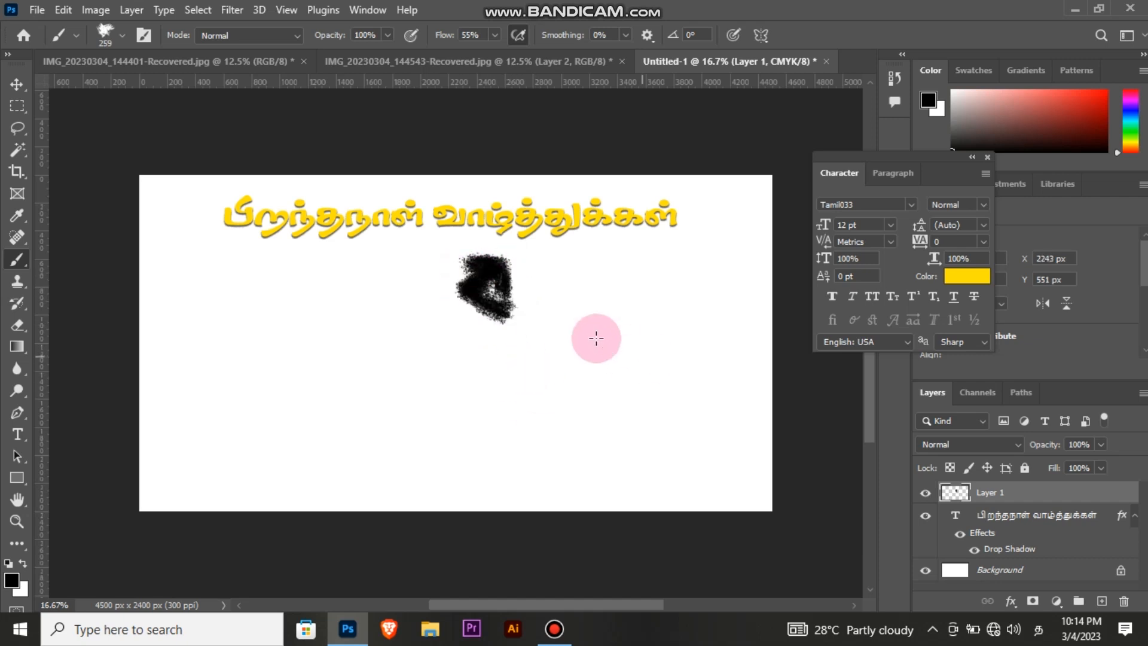
Draw a black square of about 486 × 486 px below the greeting and slightly round its corners.
left_click(17, 477)
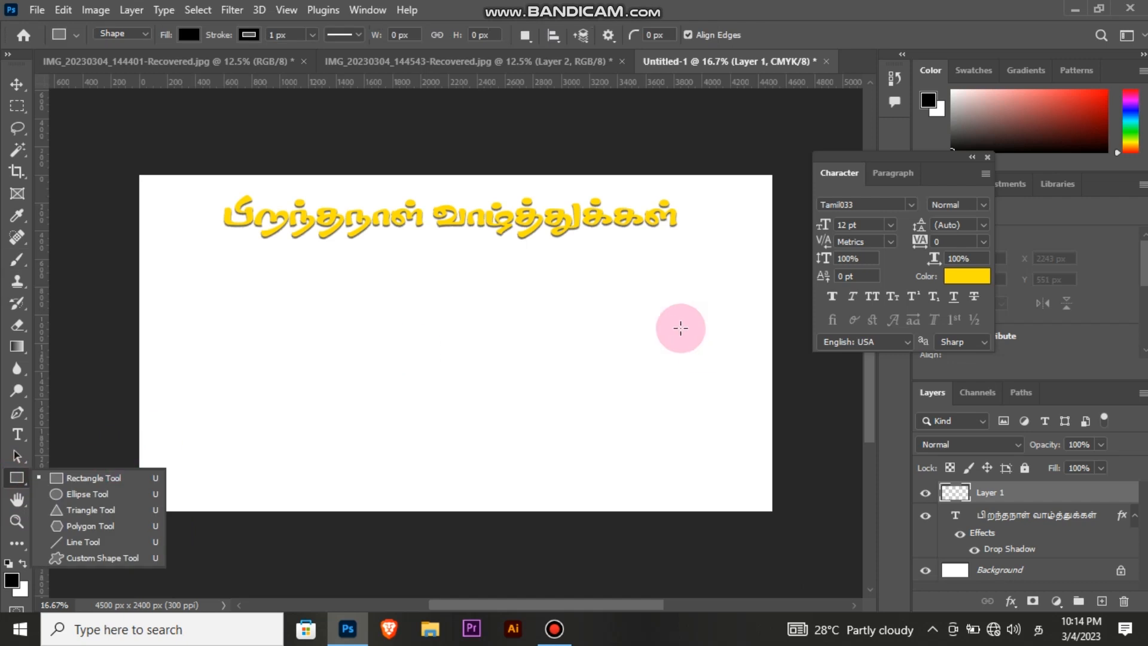
left_click_drag(419, 305, 487, 372)
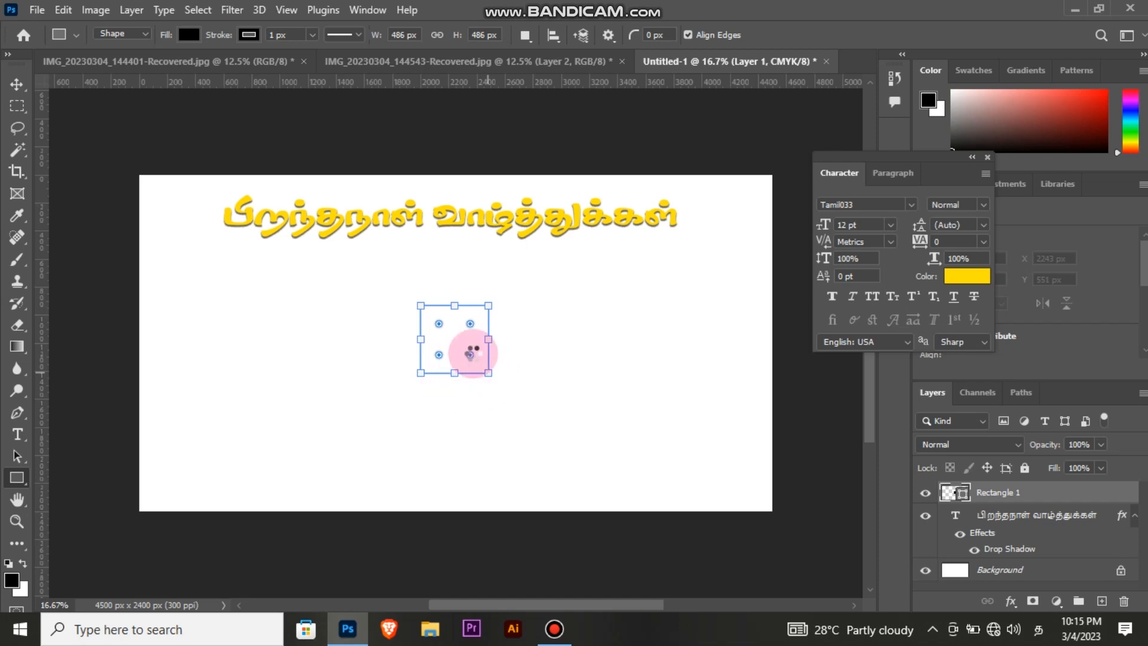
left_click_drag(470, 357, 509, 412)
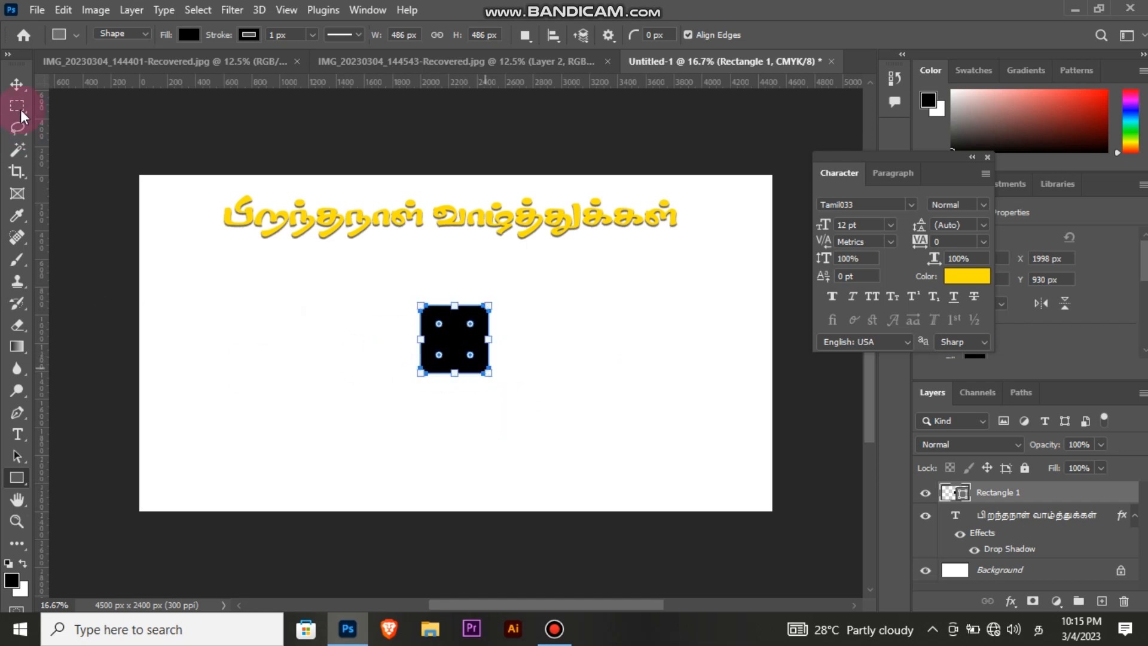
left_click(16, 84)
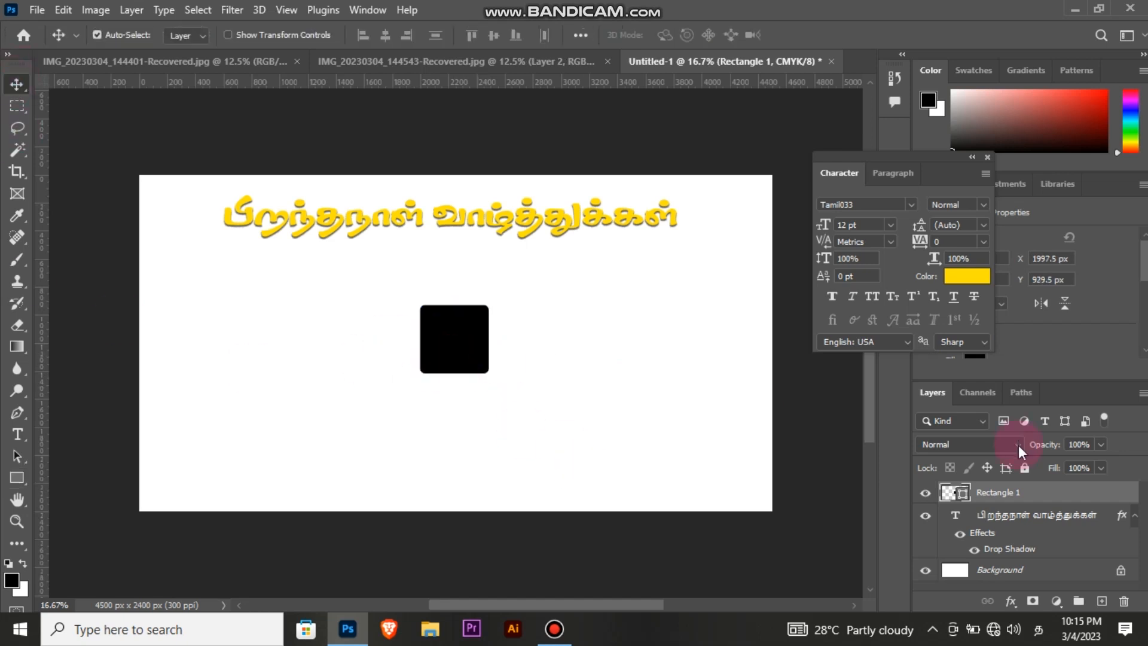
Give the rounded square a 20 px black inside stroke with 29% opacity.
left_click(1051, 498)
double_click(1052, 498)
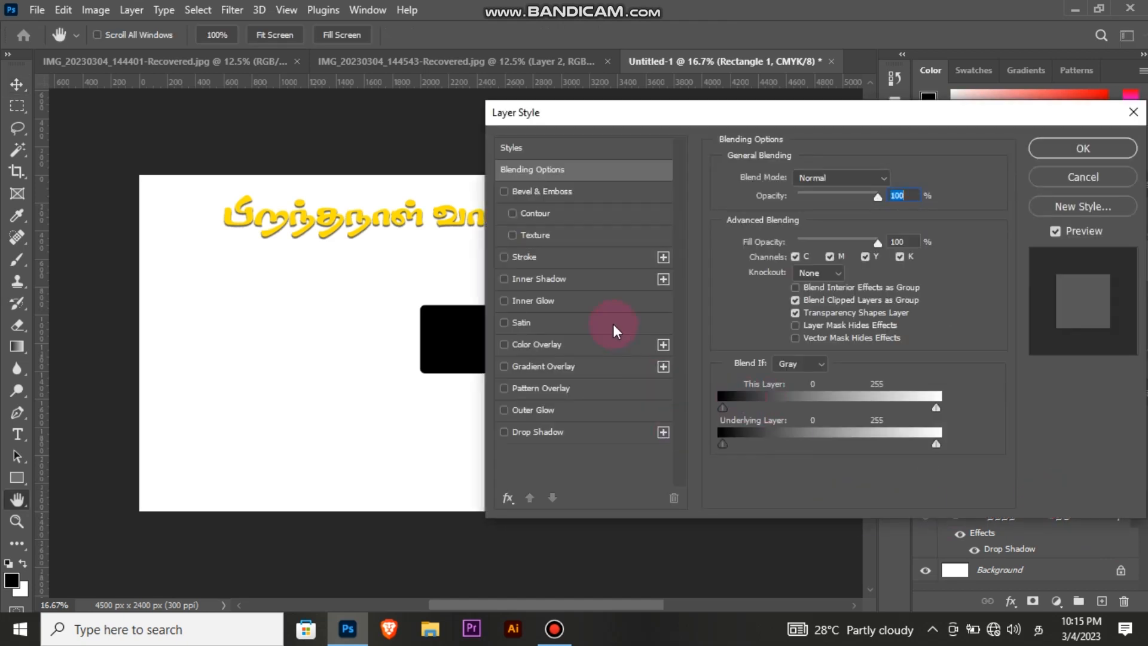
left_click(534, 260)
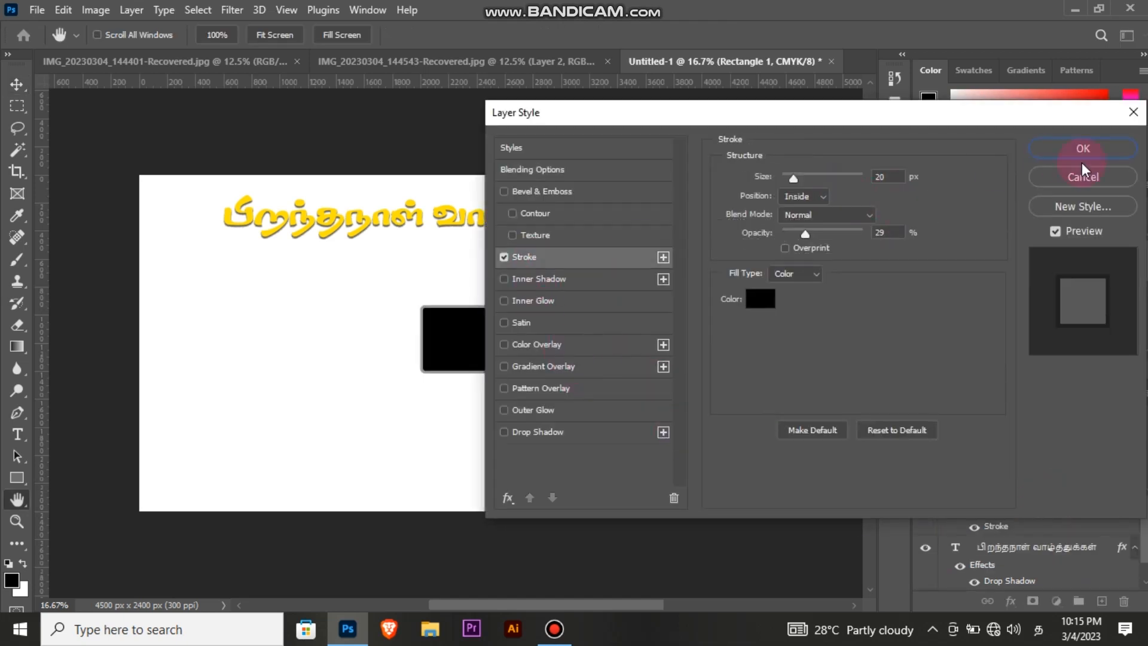
left_click(1082, 148)
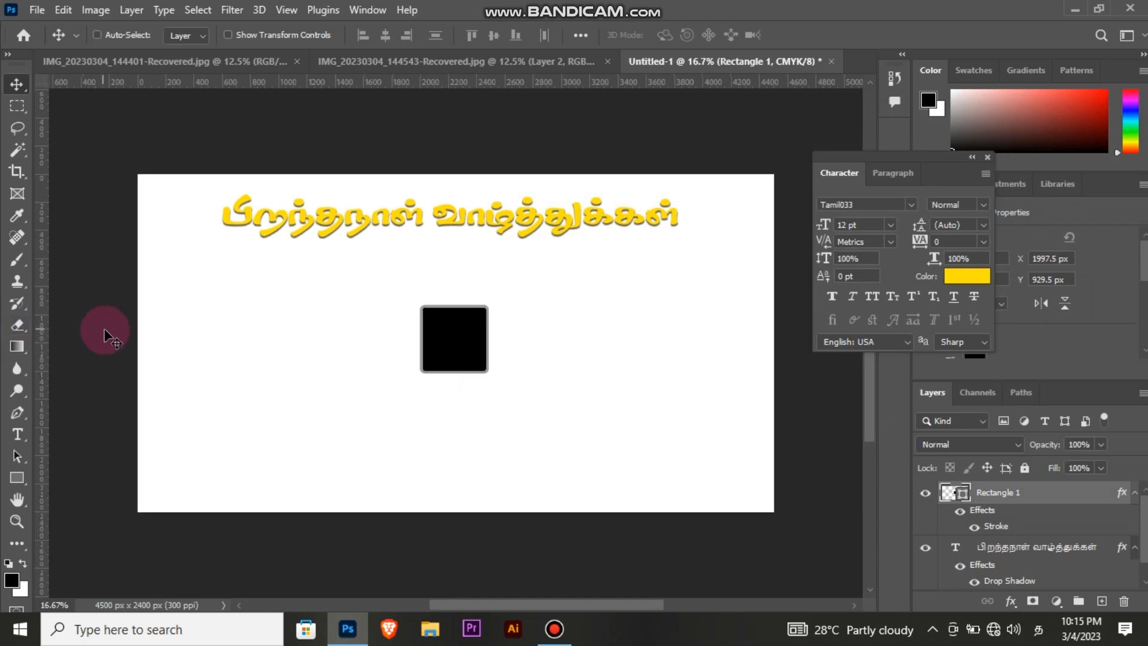
Switch the keyboard to English and add the three-line yellow date "4 / mar / 2023" inside the black rectangle at 33.14 pt.
key("ctrl+plus")
key("ctrl+plus")
key("ctrl+plus")
left_click(18, 435)
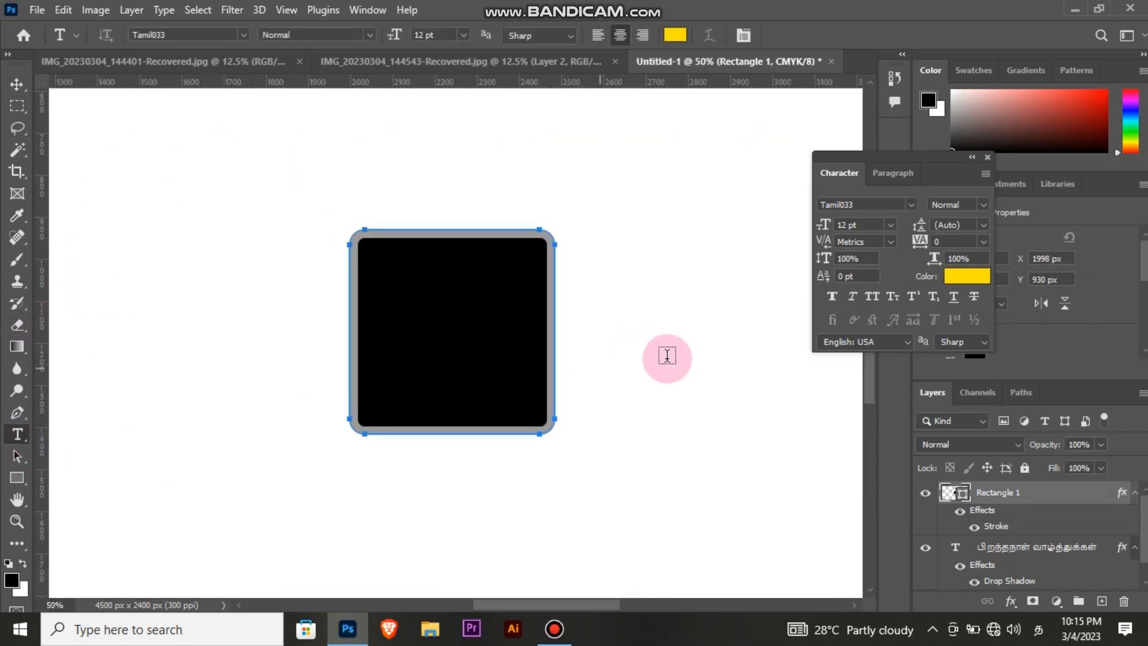
left_click(1037, 628)
left_click(956, 371)
left_click(411, 284)
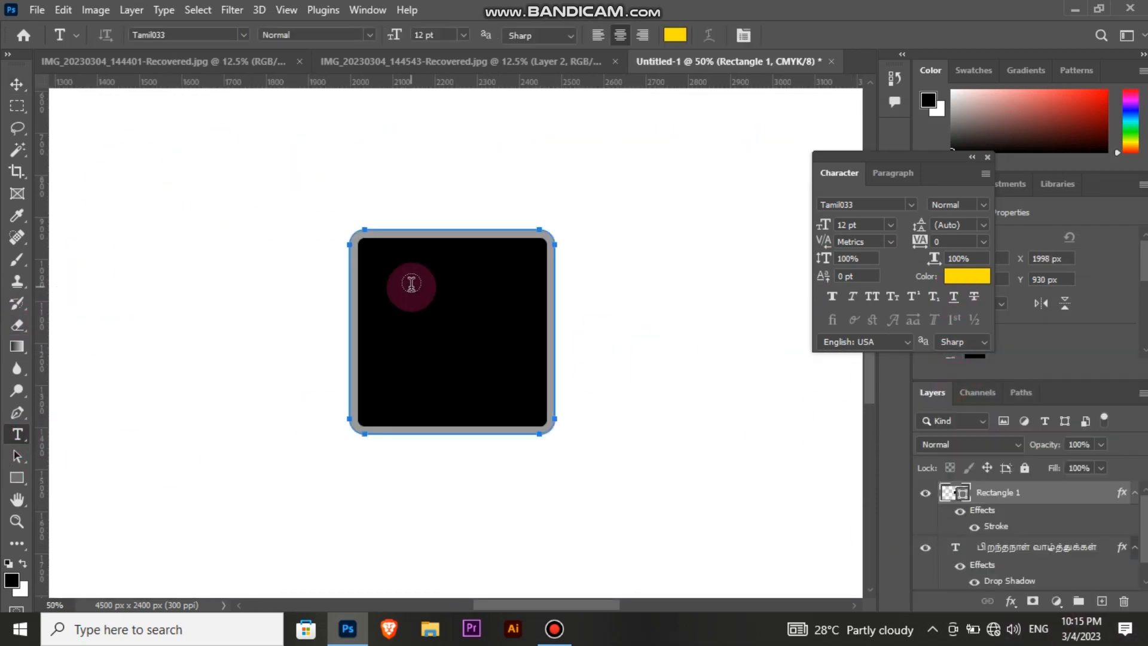
key("BackSpace")
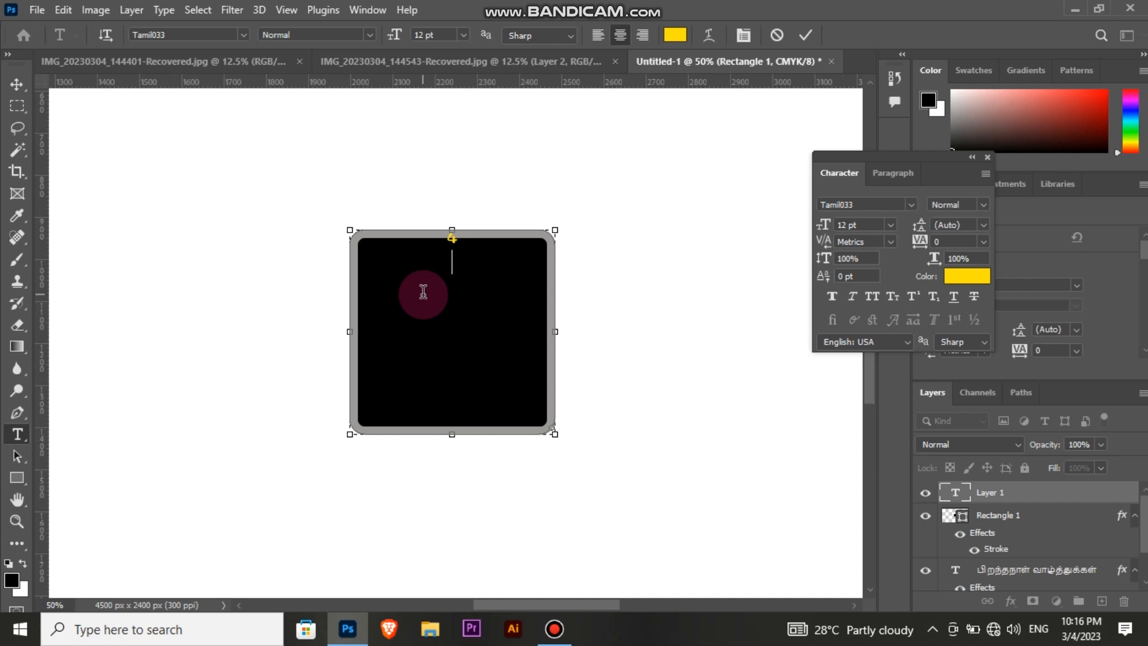
key("BackSpace")
type("R ")
type("20233")
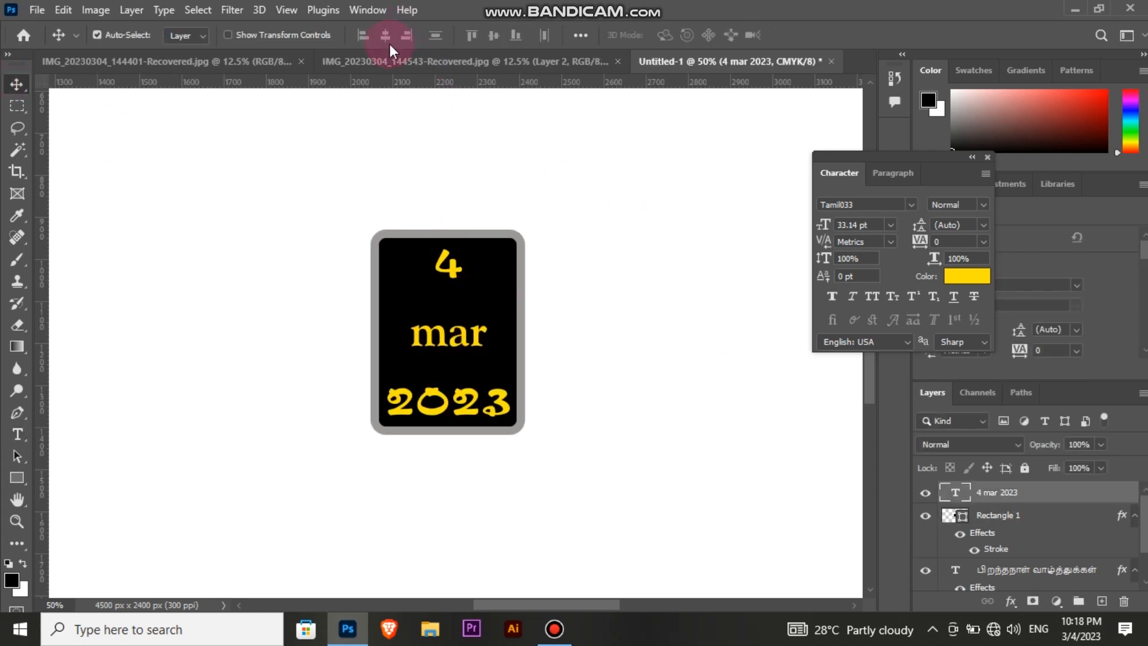
Select the date text and the black rectangle together and align their centres.
left_click(504, 244)
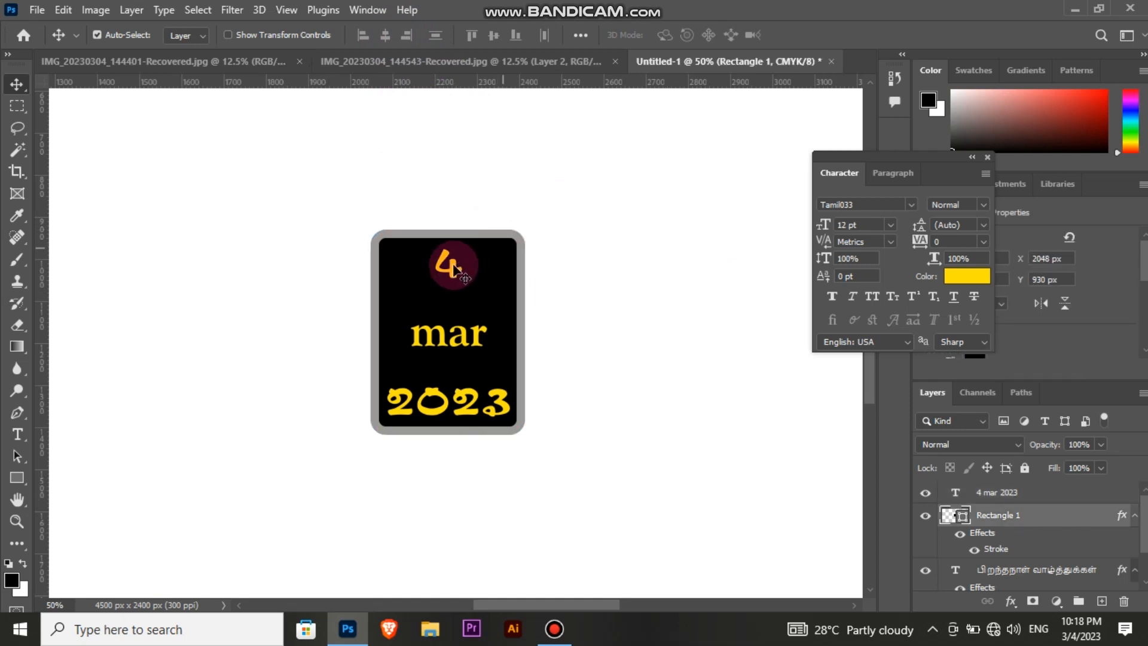
left_click(460, 296)
left_click(456, 271)
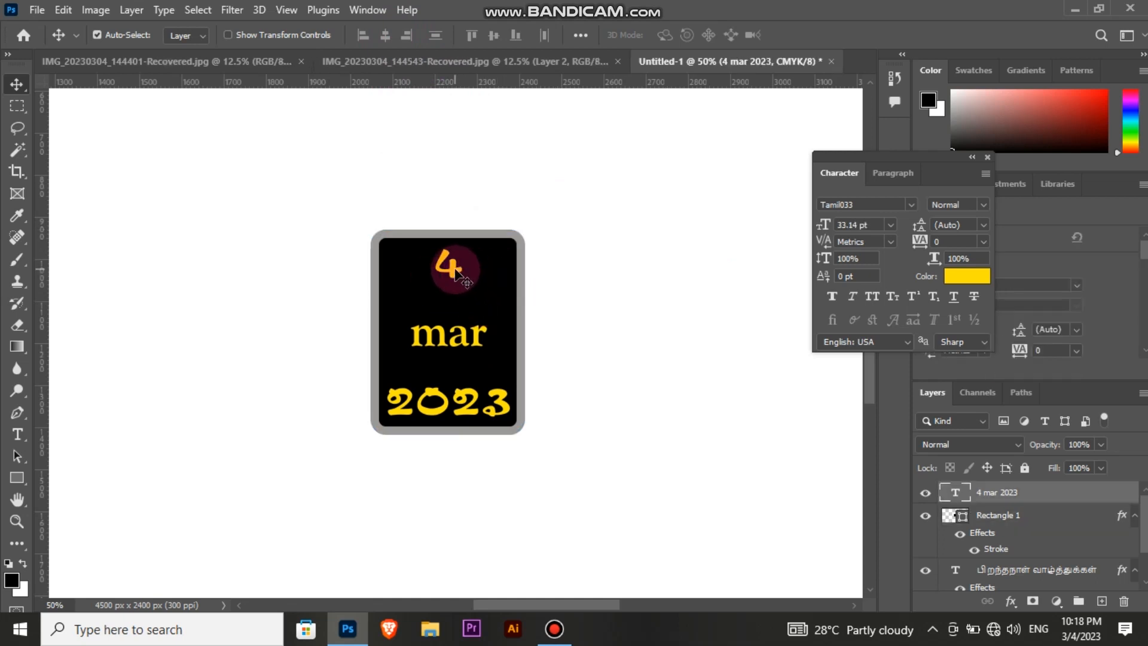
left_click(463, 313)
left_click(465, 332)
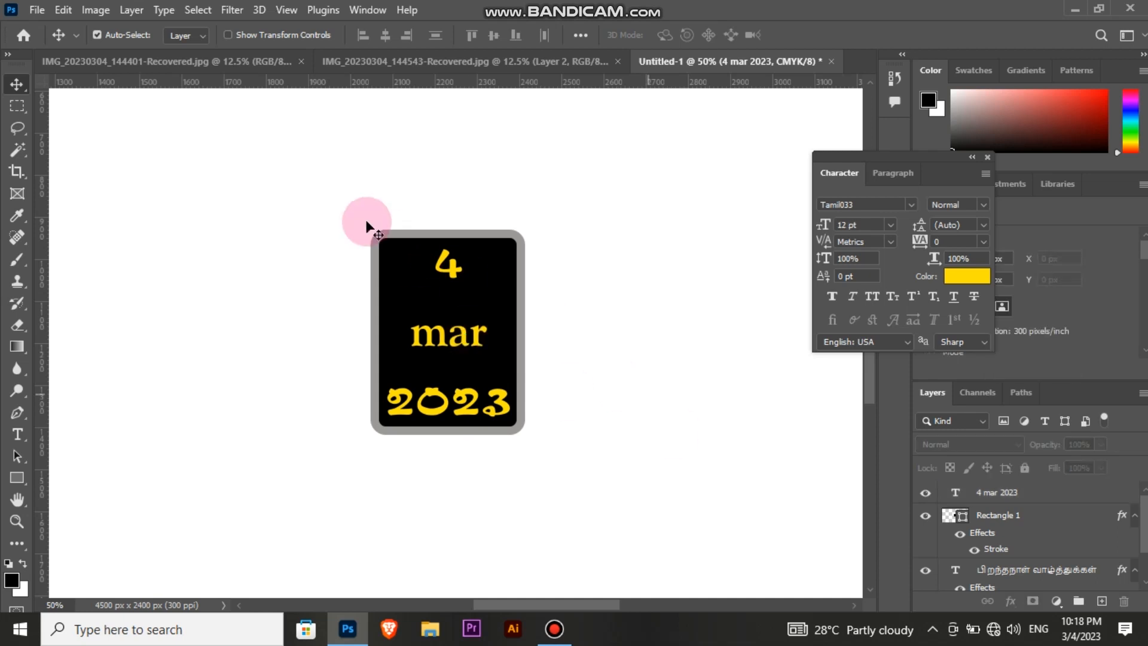
left_click(377, 236)
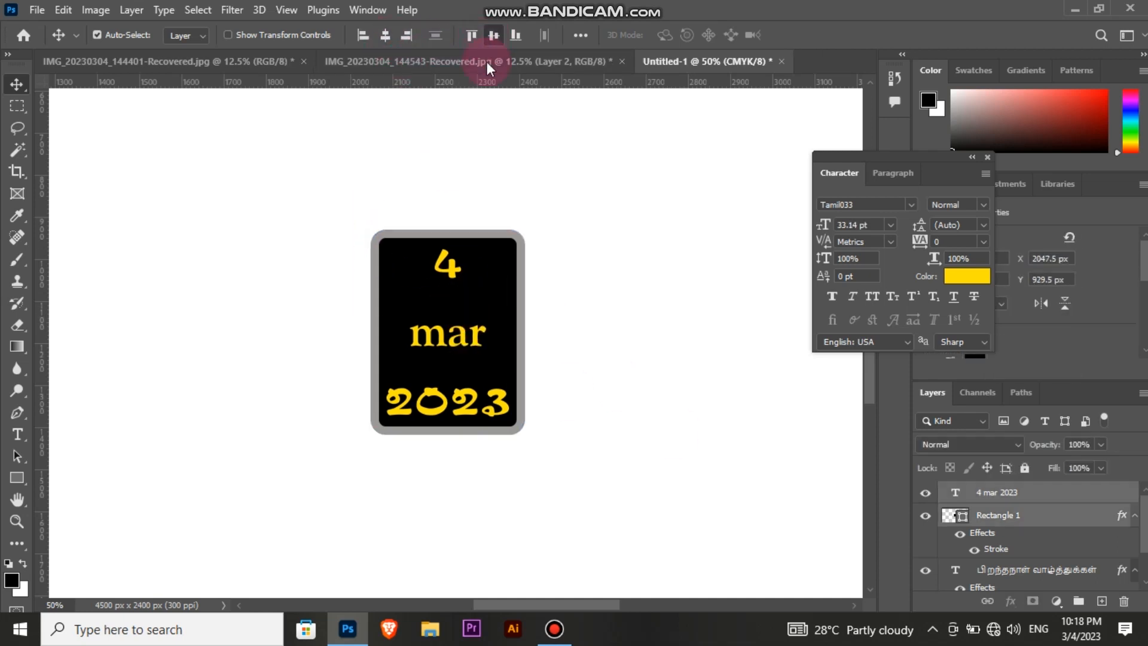
left_click(596, 317)
left_click(475, 254)
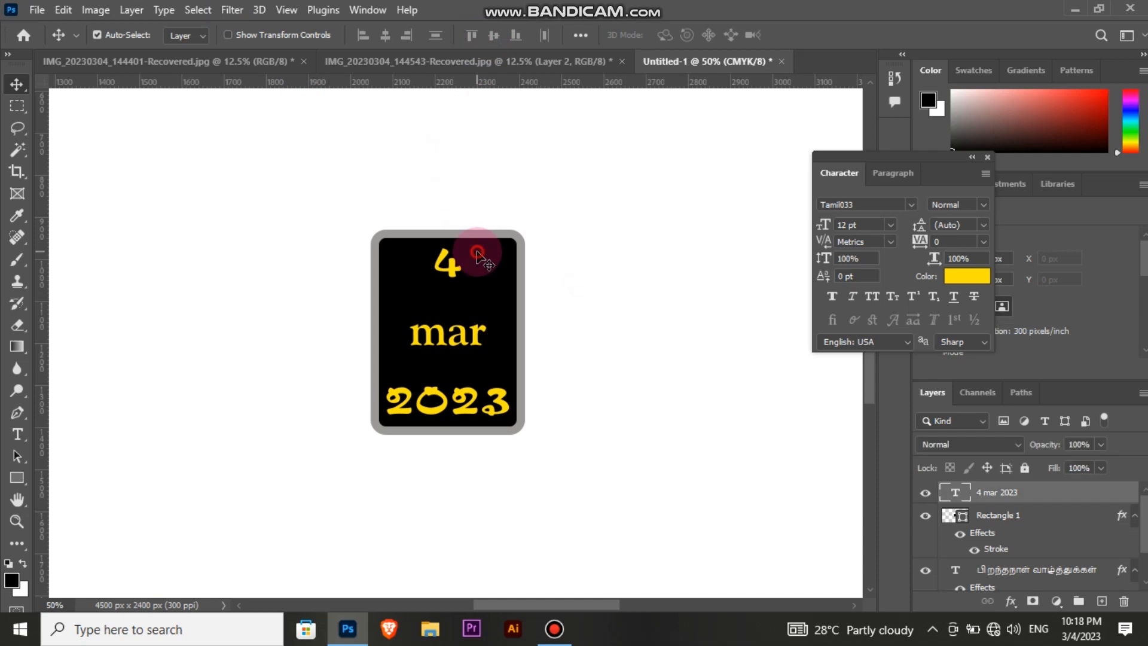
left_click(1100, 445)
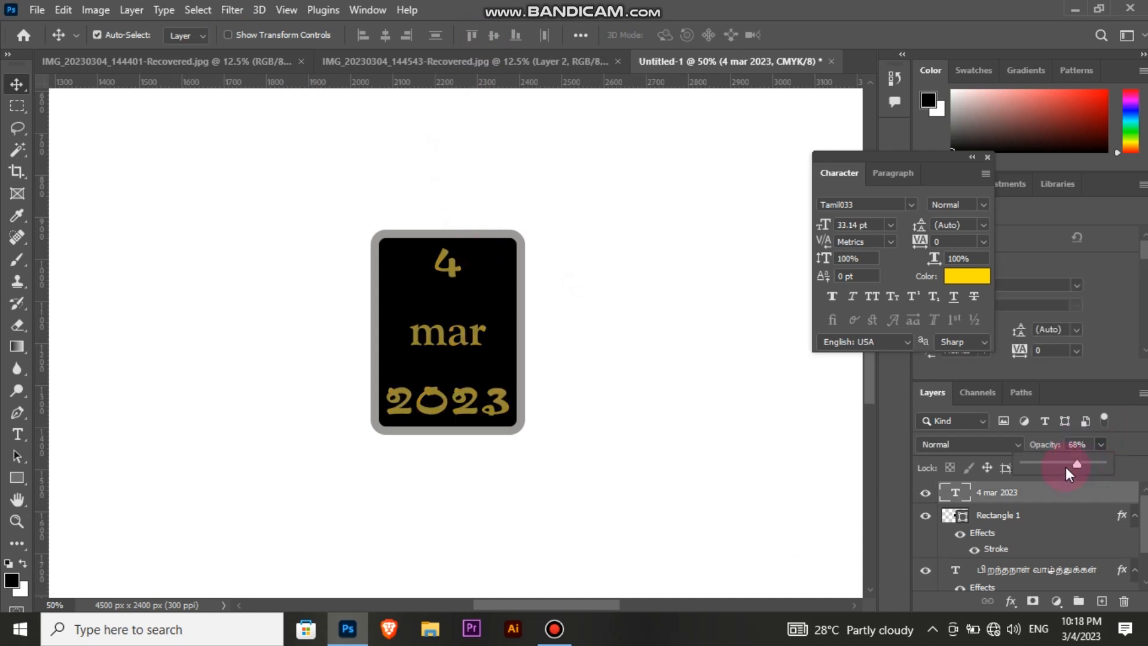
key("ctrl+z")
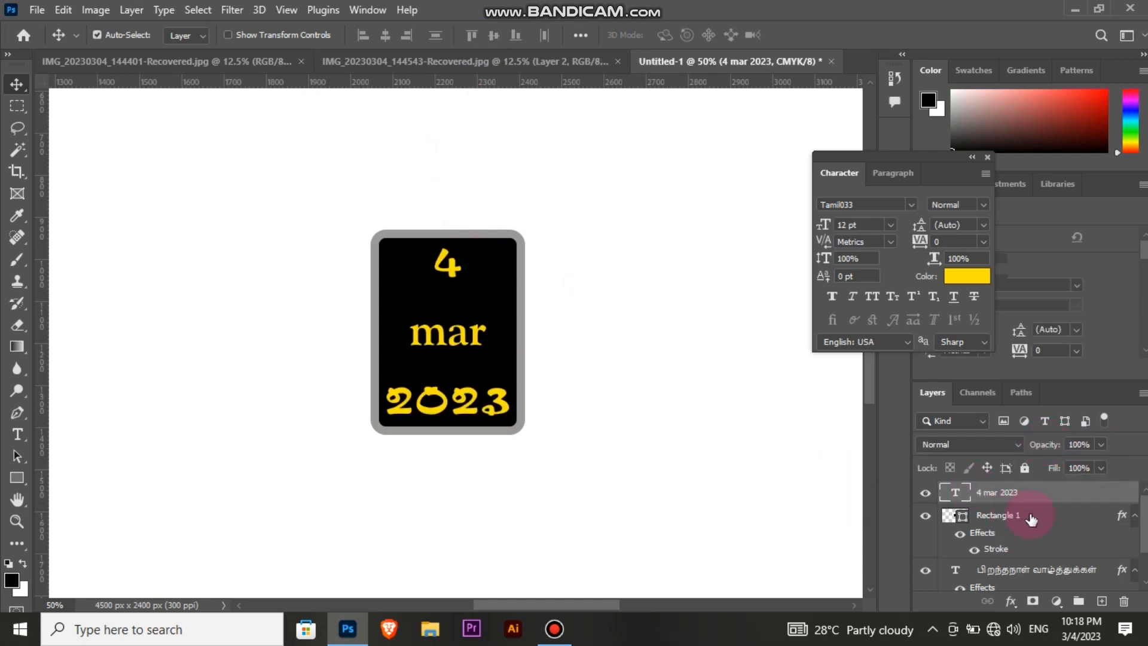
Set the black date rectangle's layer opacity to 92%.
left_click(1031, 518)
left_click(1100, 445)
left_click_drag(1072, 461, 1096, 465)
left_click(728, 412)
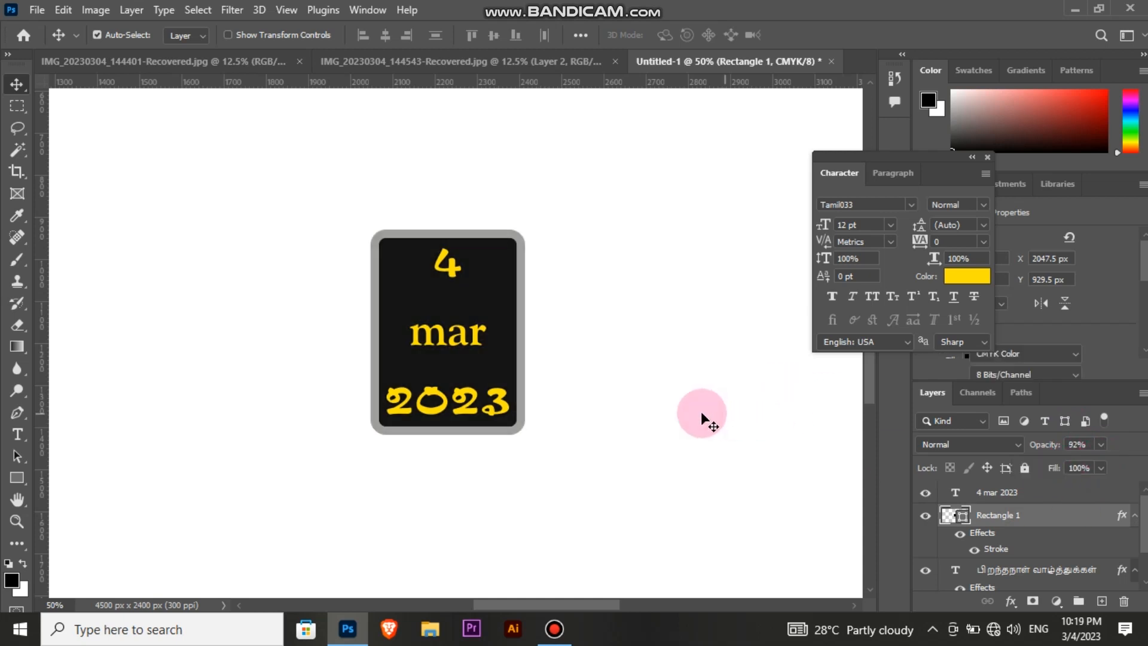
Group the date text with its black rectangle and move the date box lower on the canvas, centred under the greeting.
key("ctrl+minus")
key("ctrl+minus")
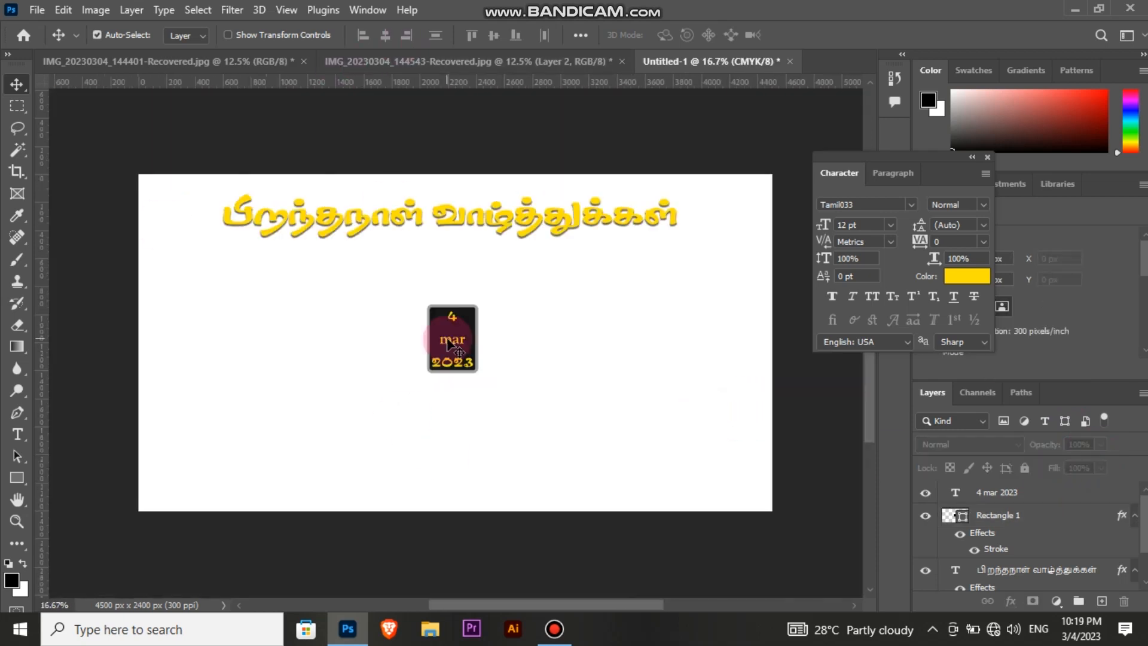
left_click_drag(419, 330, 490, 342)
key("ctrl+g")
left_click_drag(416, 328, 440, 355)
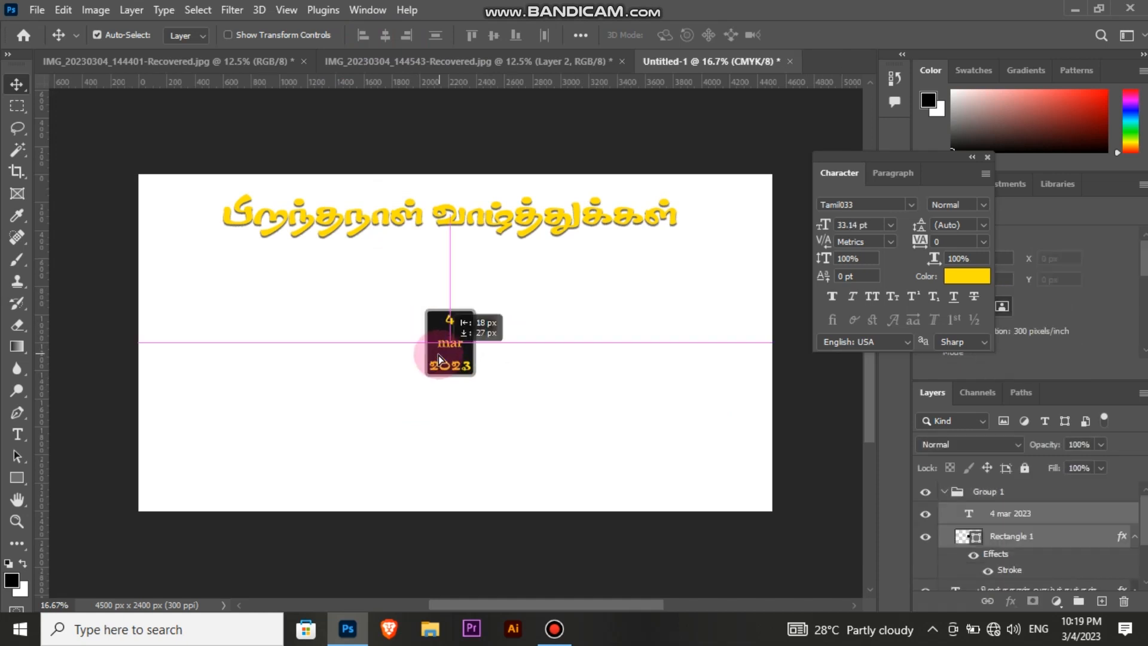
Add the person's name in Tamil as a new yellow text line between the greeting and the date box.
left_click(17, 435)
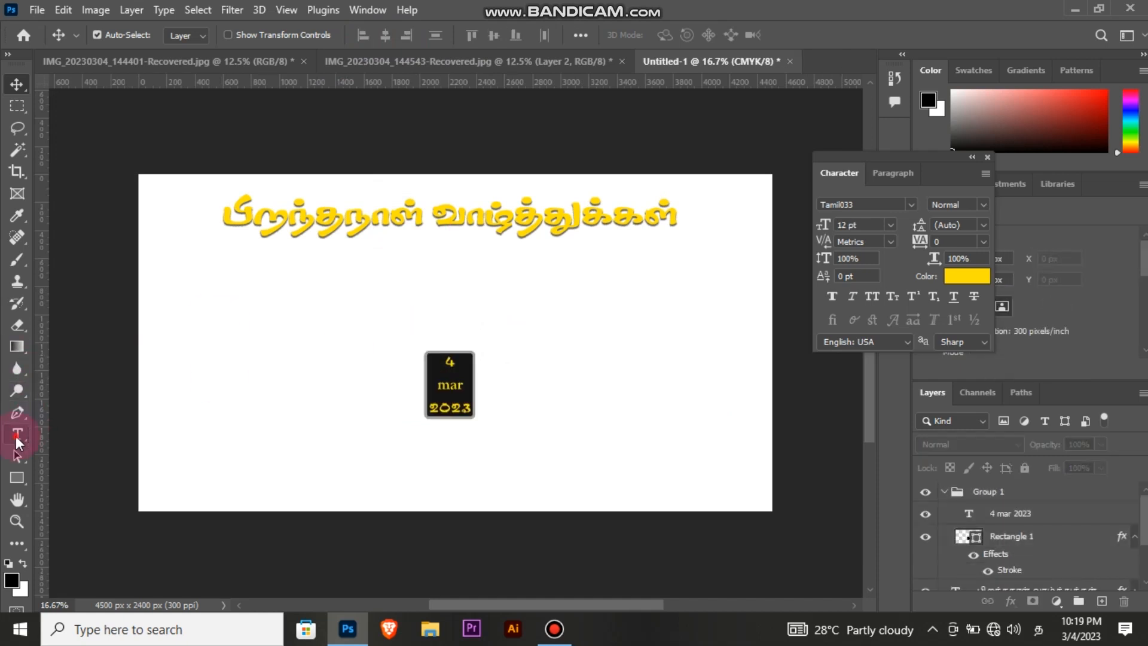
left_click(352, 298)
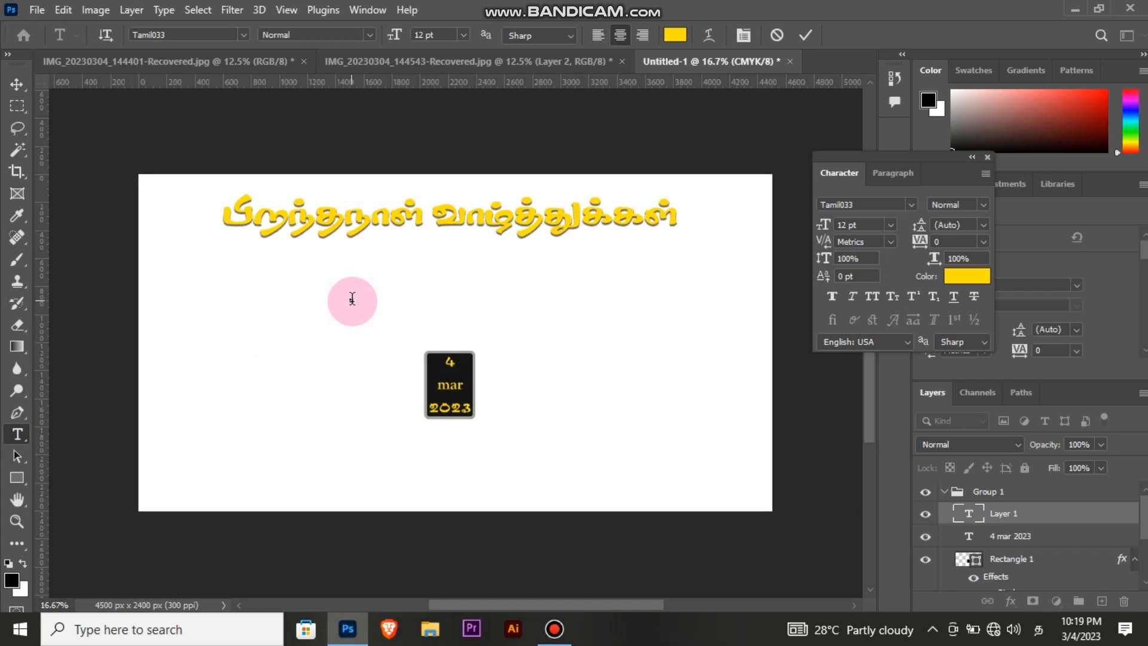
type("sa")
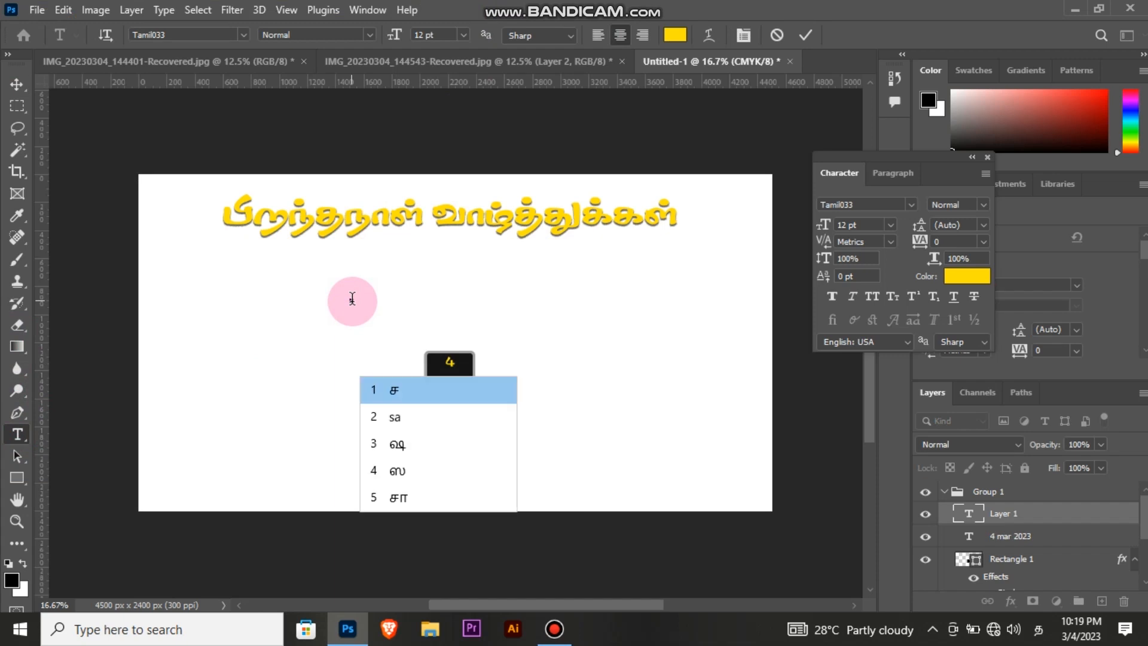
type("hiraa")
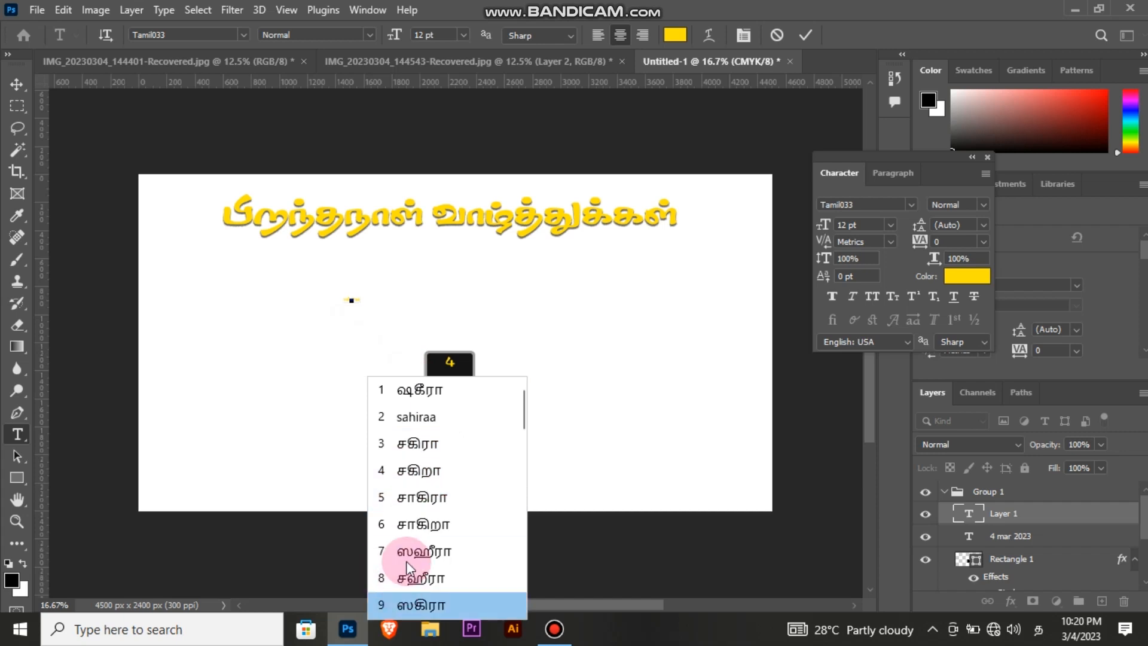
left_click(407, 577)
key("ctrl+t")
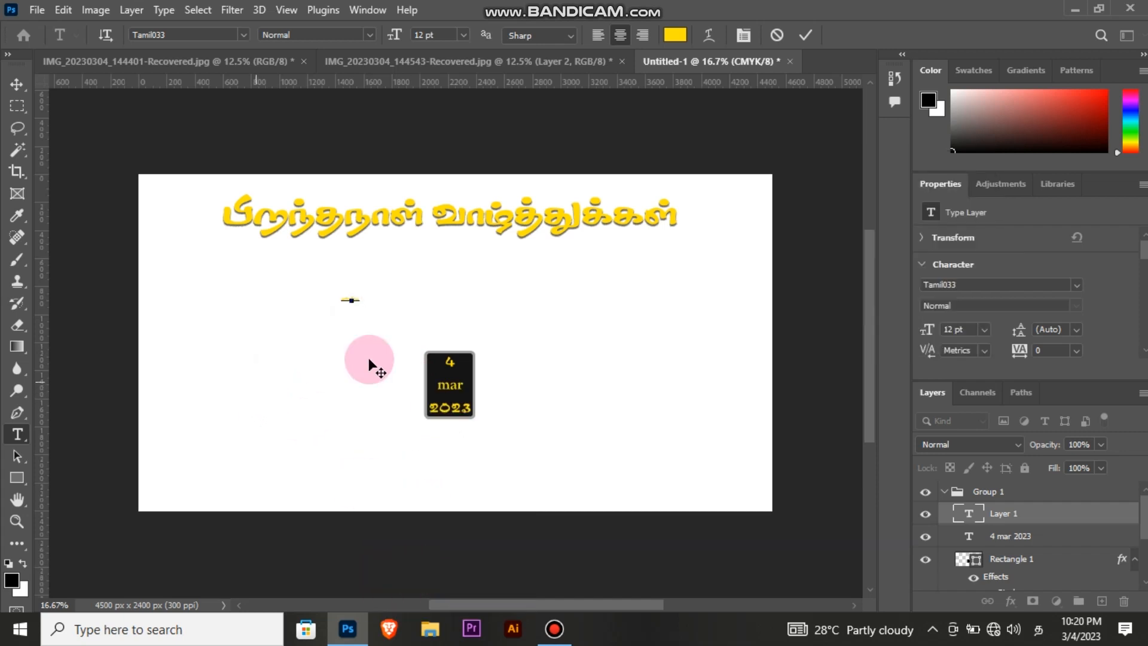
left_click(805, 35)
Enlarge the name text to about 80.66 pt and place it centrally between the greeting and the date box.
key("ctrl+t")
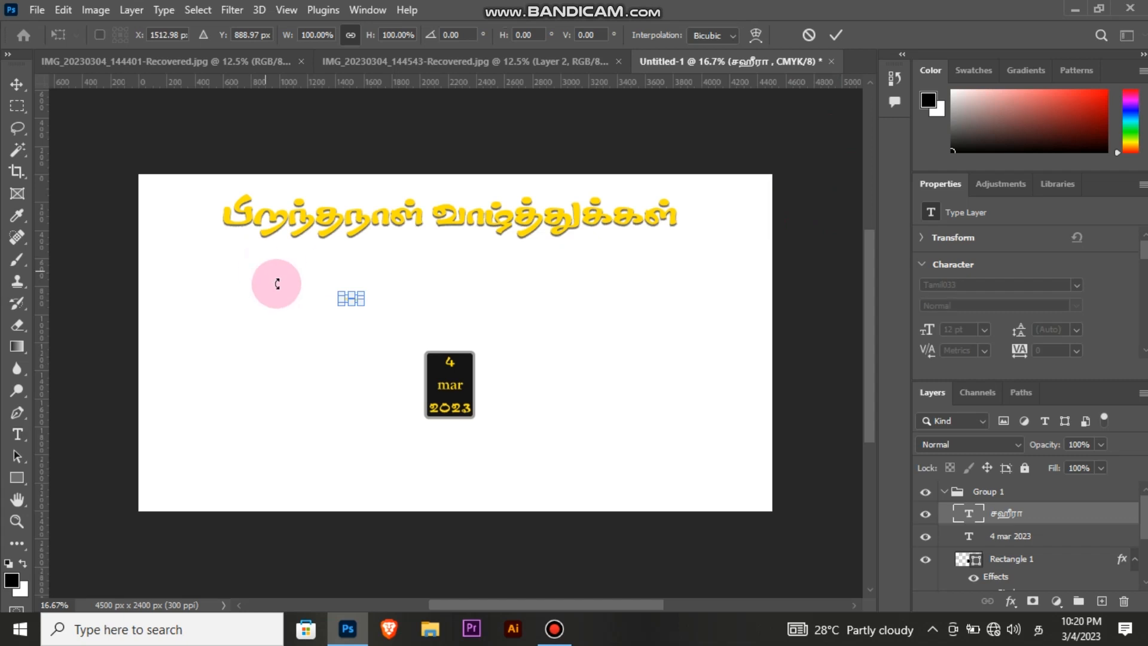
left_click_drag(364, 305, 430, 372)
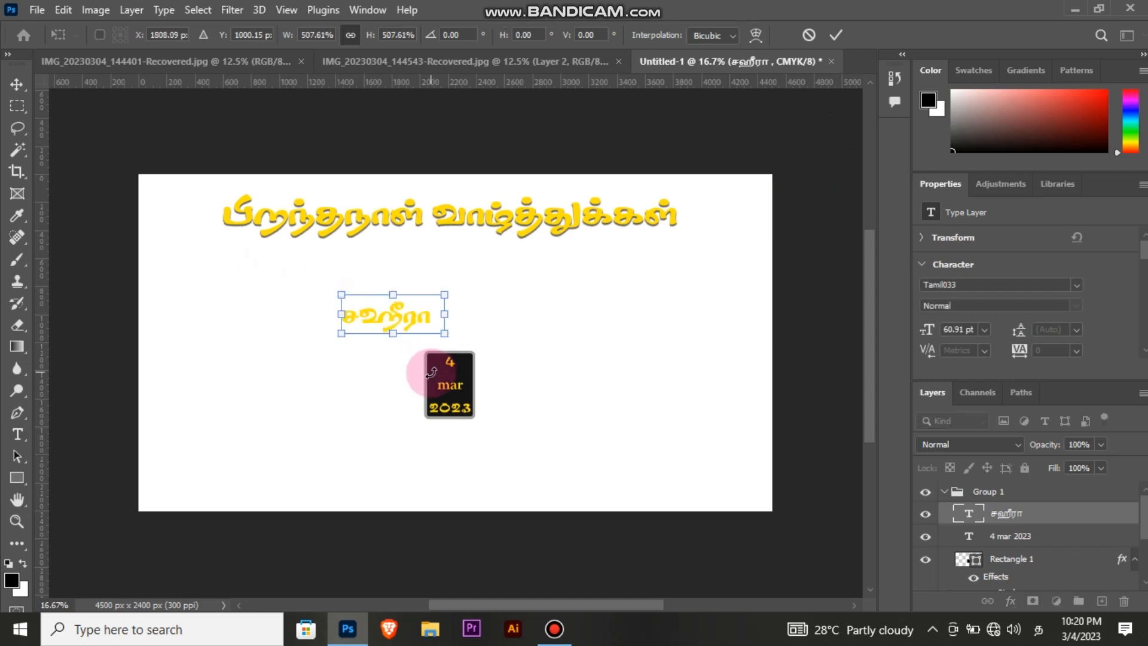
left_click_drag(421, 312, 454, 288)
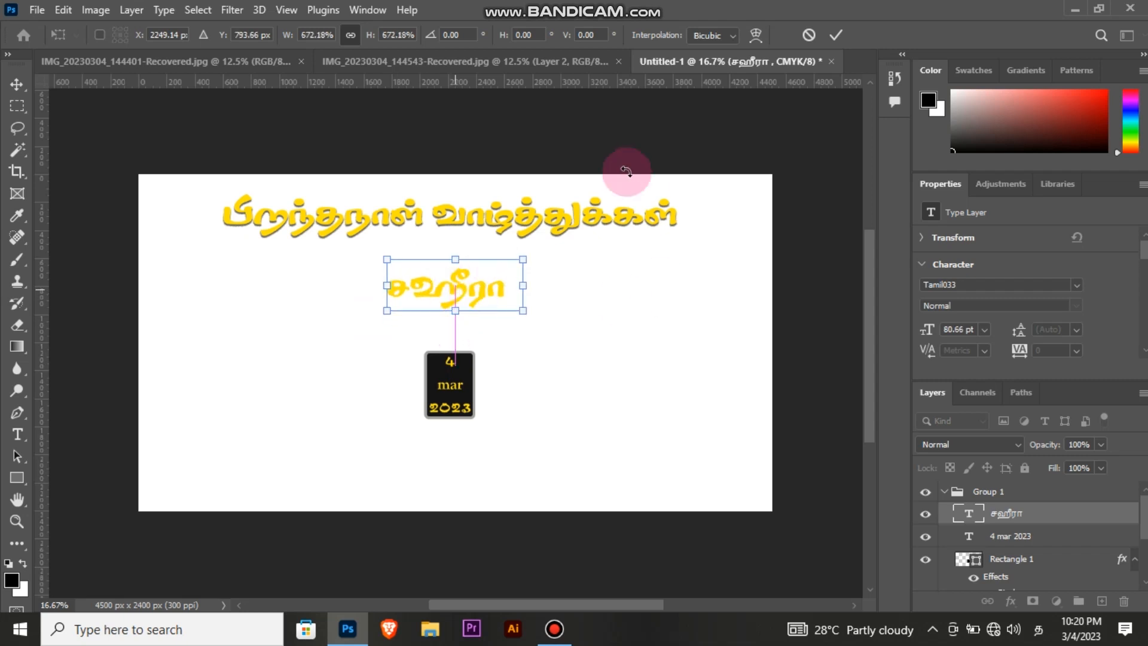
scroll(1058, 290, "down", 2)
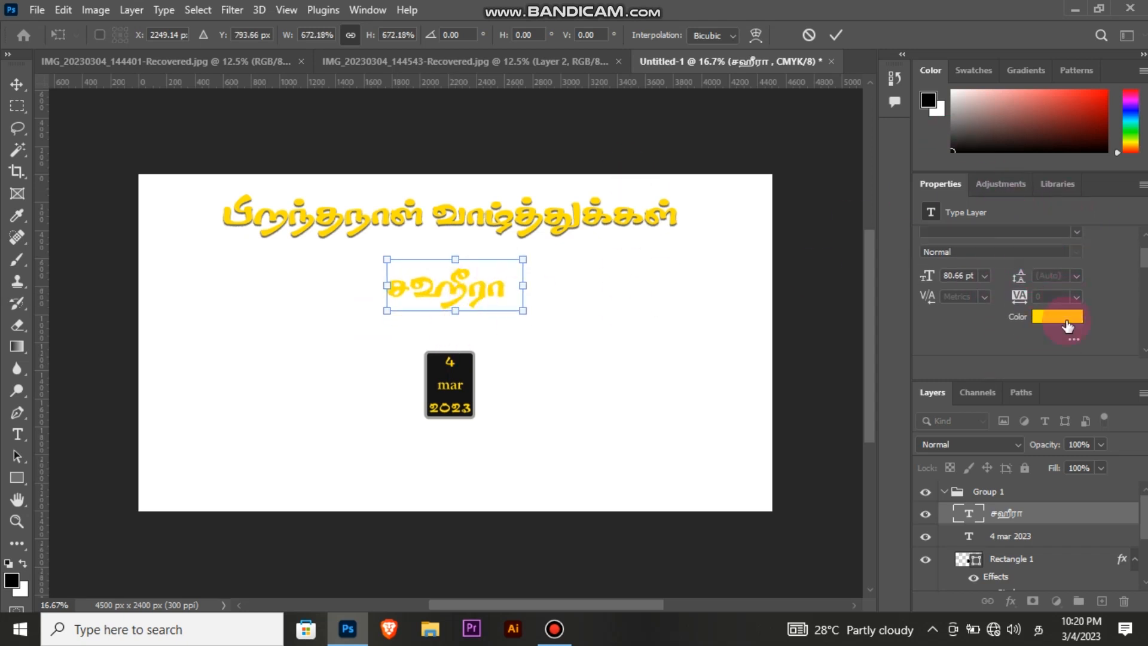
left_click(836, 35)
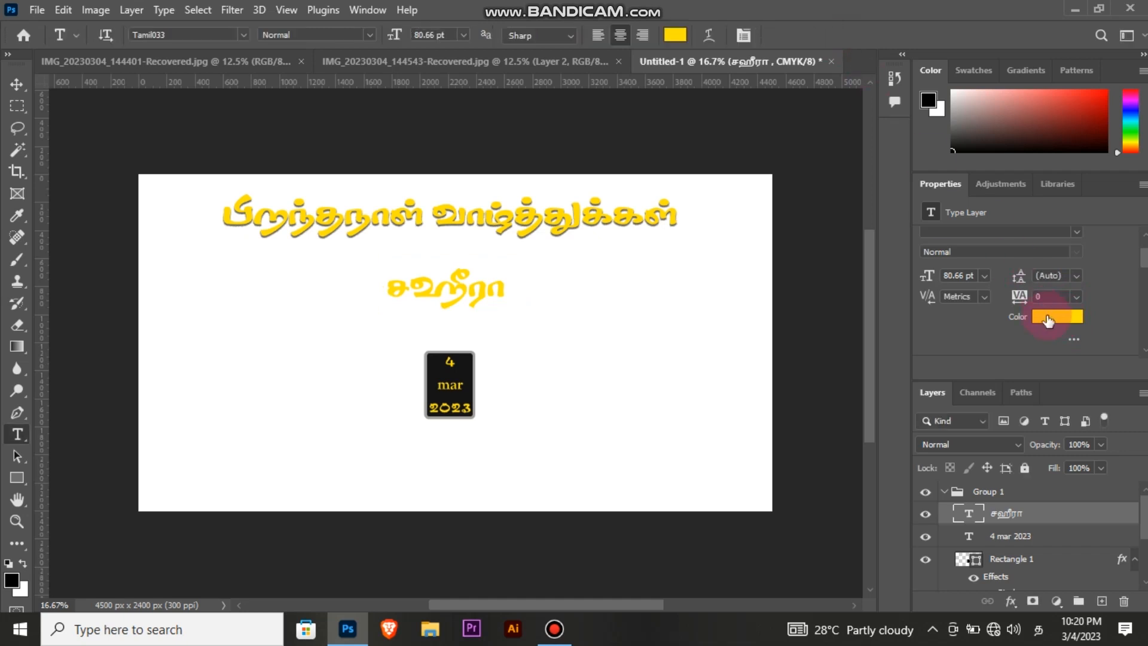
Change the name text's colour to red, ff0000.
left_click(1049, 317)
left_click_drag(625, 83, 638, 21)
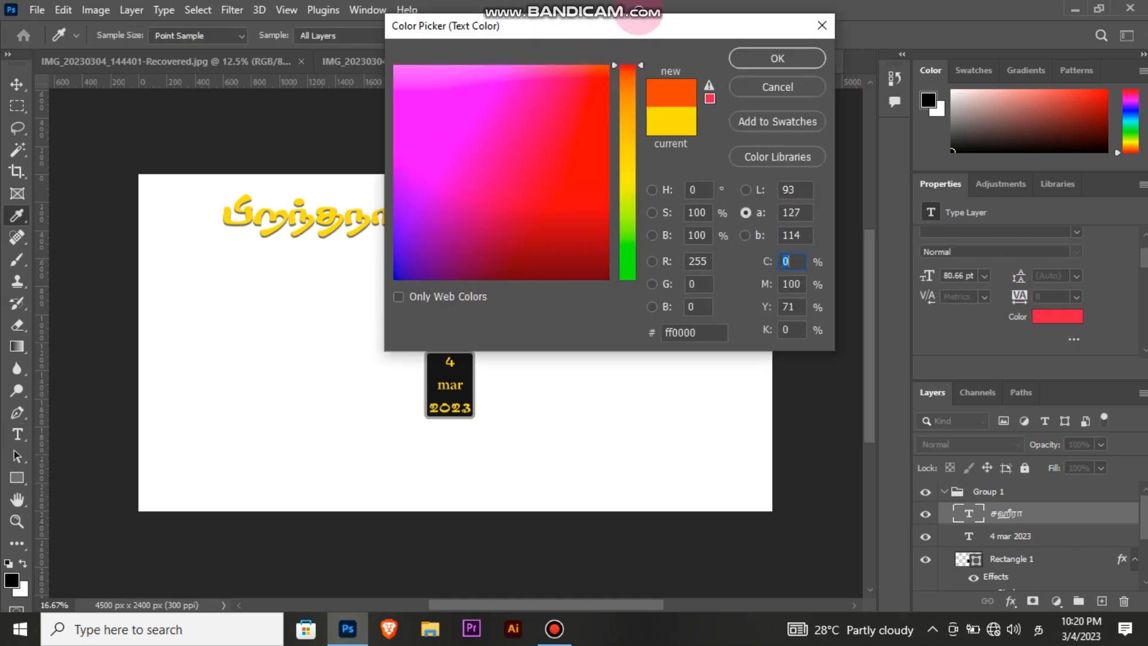
left_click(747, 58)
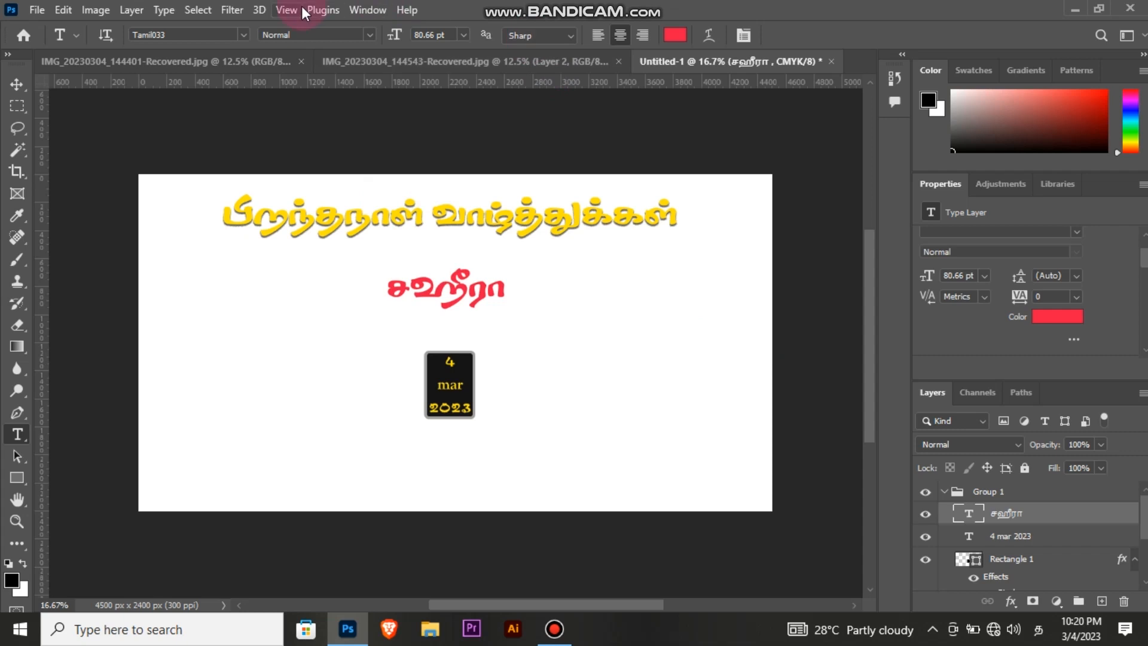
left_click(345, 12)
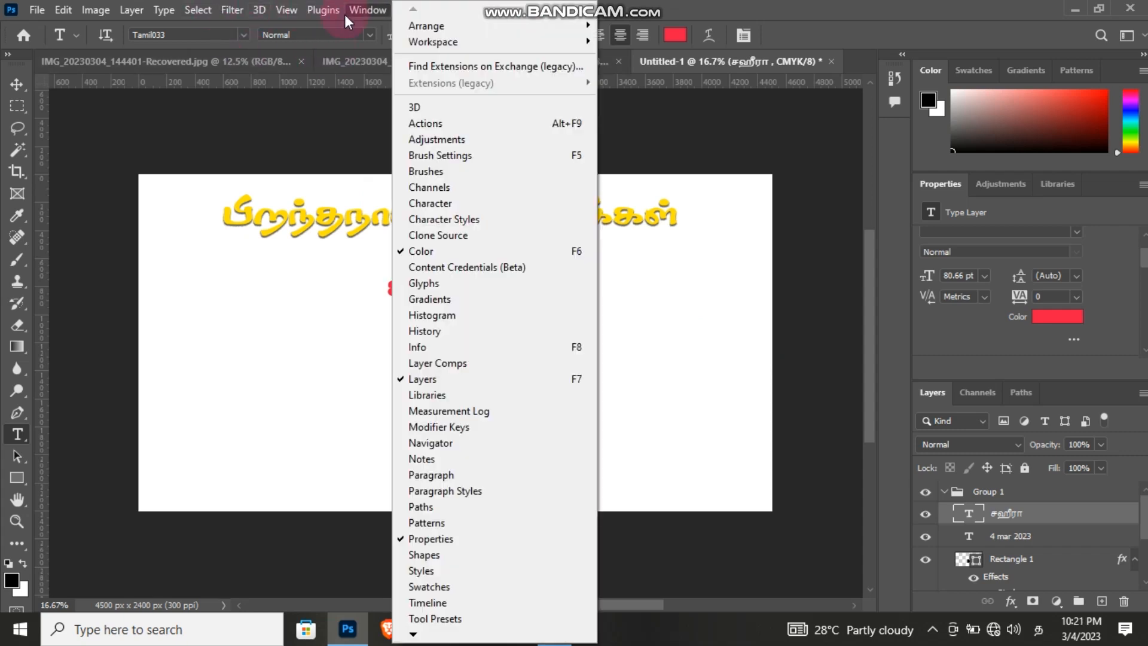
left_click(238, 12)
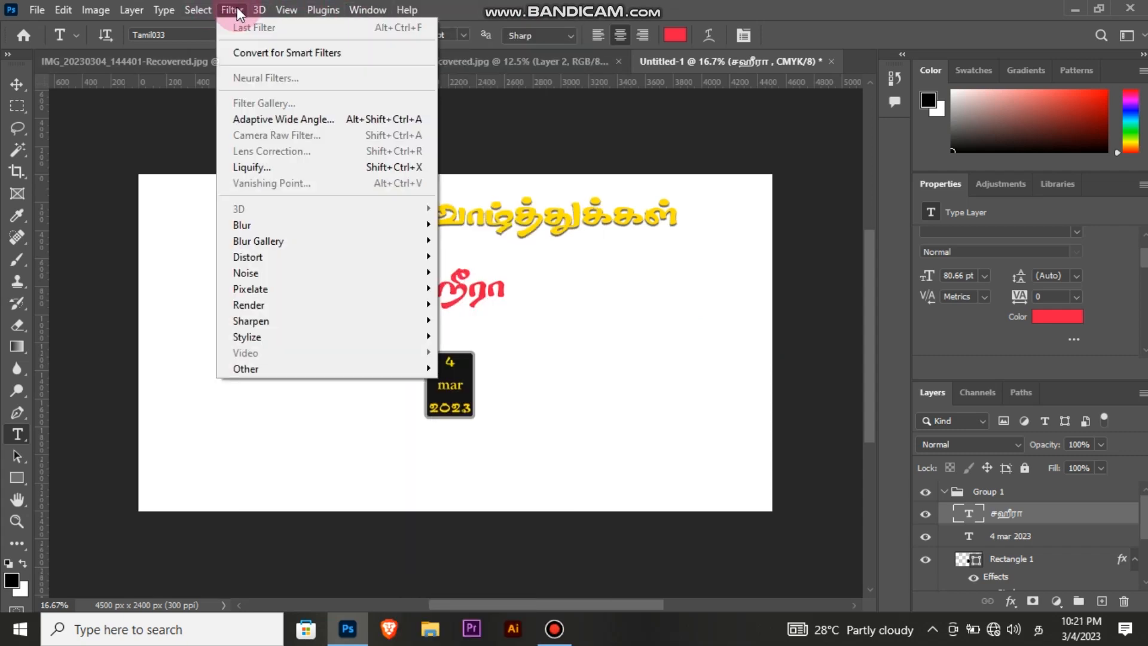
mouse_move(213, 8)
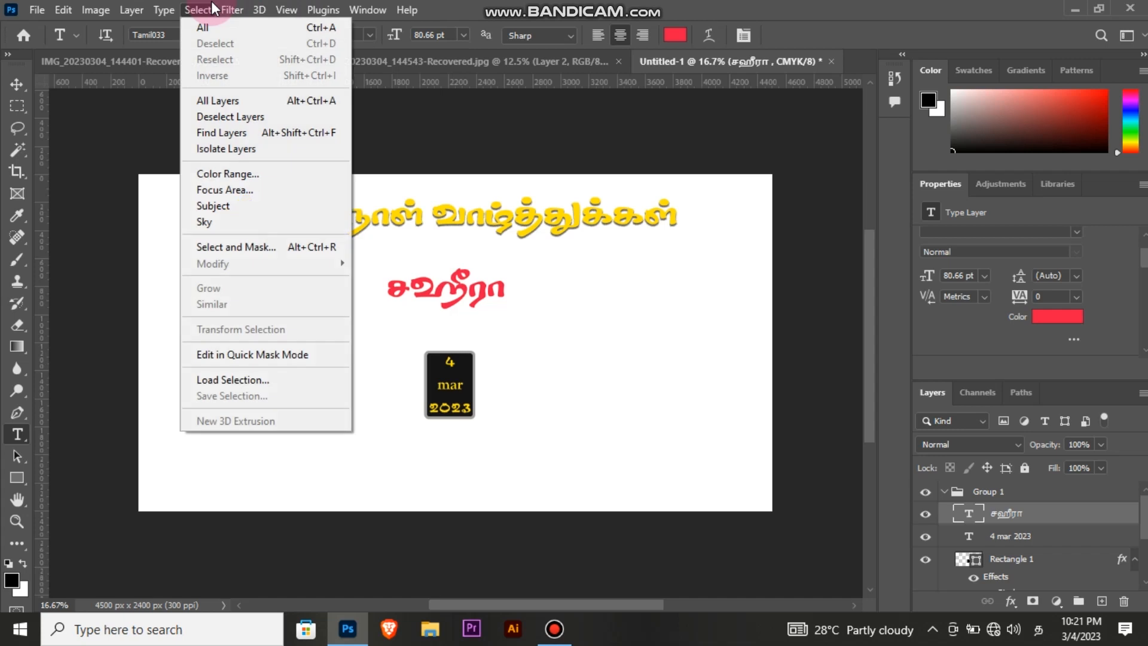
mouse_move(164, 9)
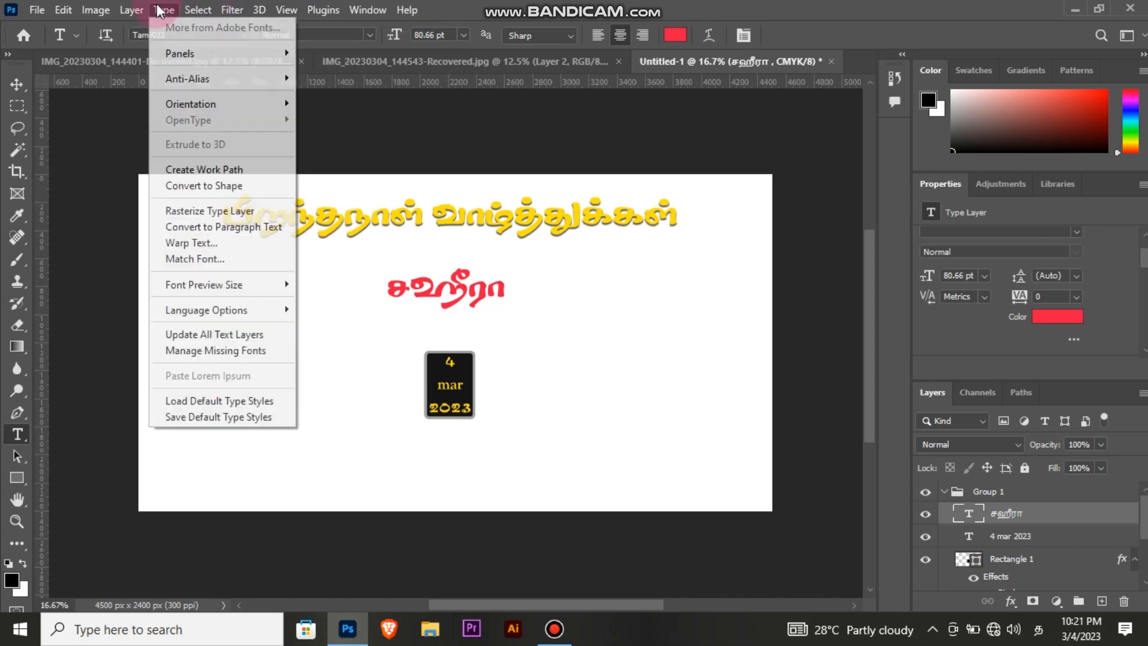
Give the name text a black drop shadow with 29% opacity.
left_click(1097, 523)
double_click(1099, 513)
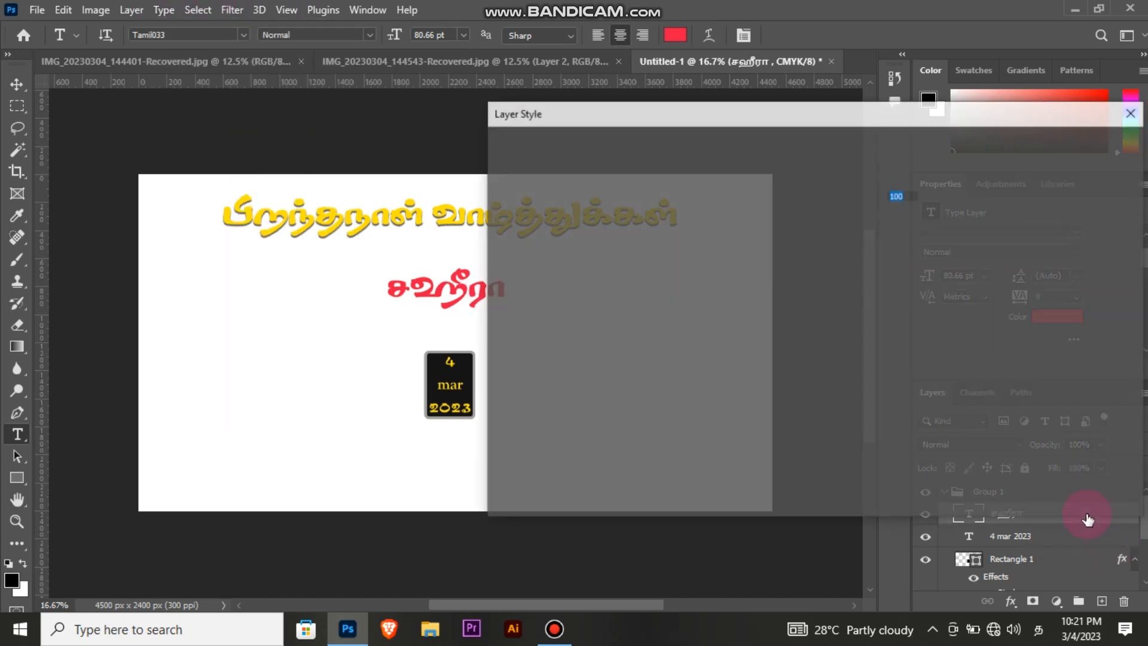
left_click(553, 433)
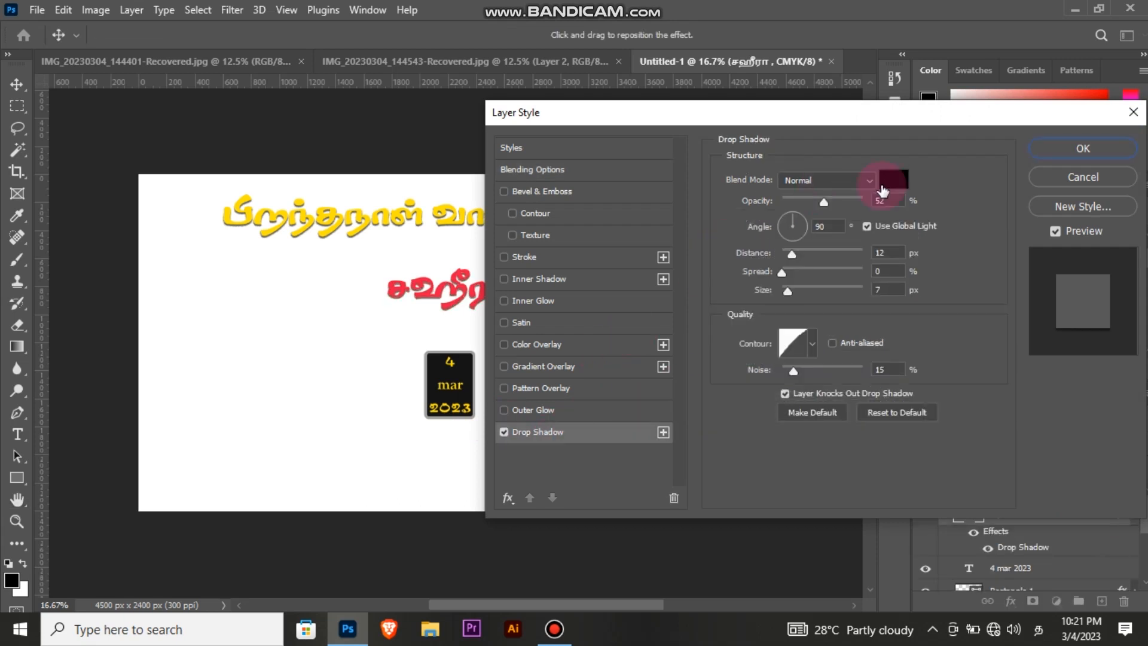
left_click(807, 200)
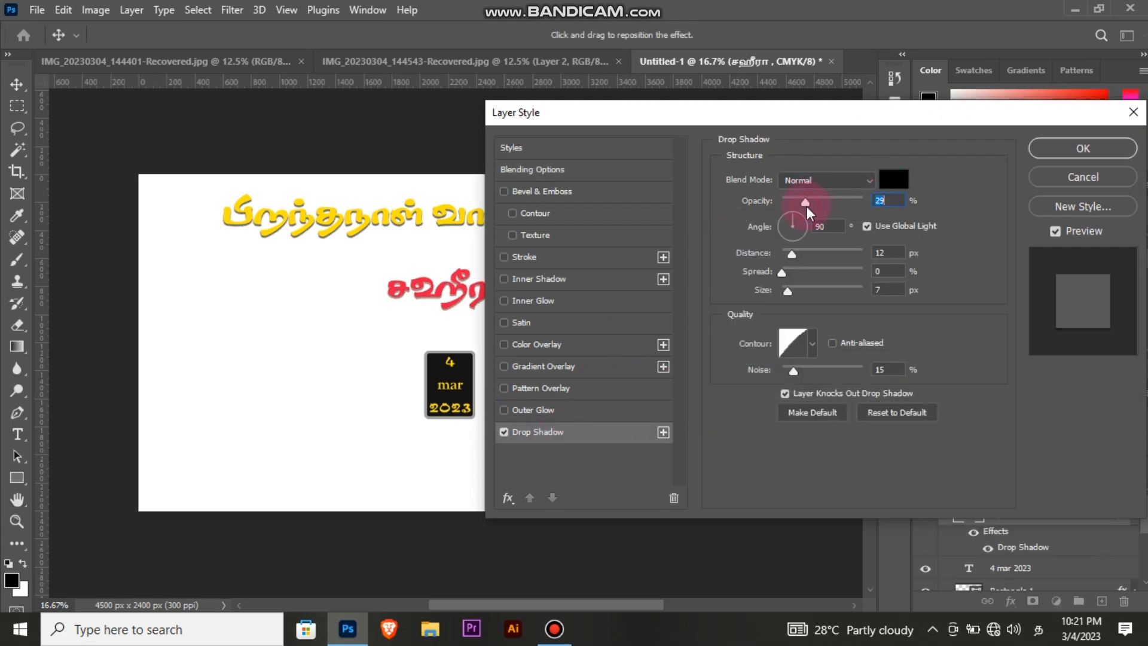
left_click(1094, 148)
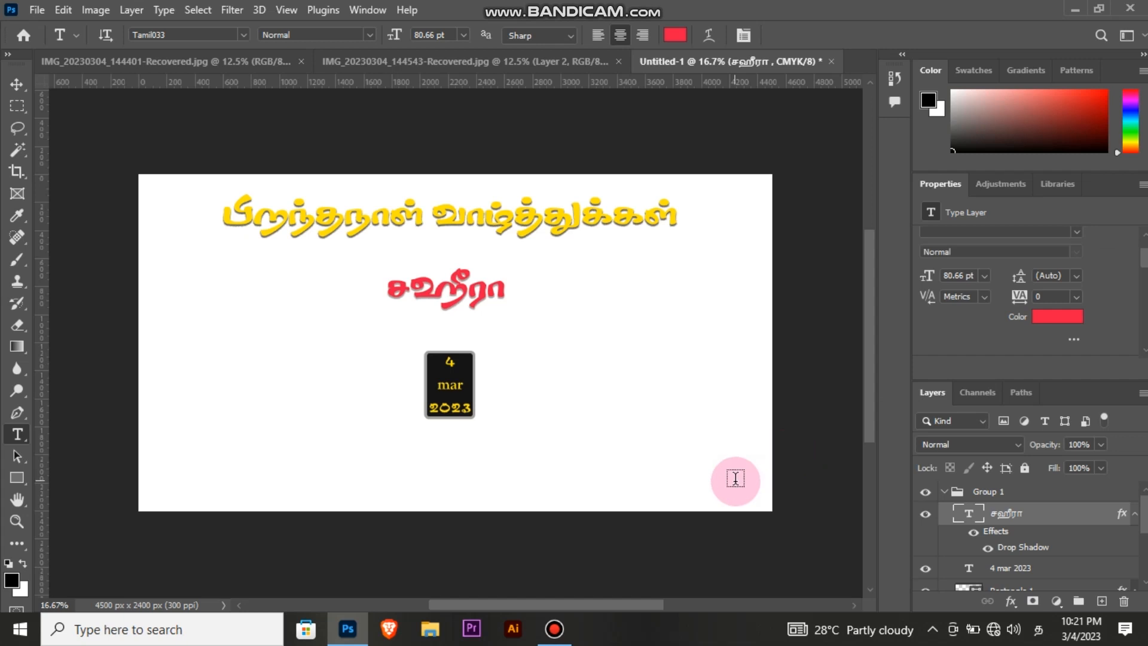
Move the date box up closer beneath the red name, keeping it horizontally centred under the greeting.
left_click(20, 84)
left_click_drag(449, 397, 450, 372)
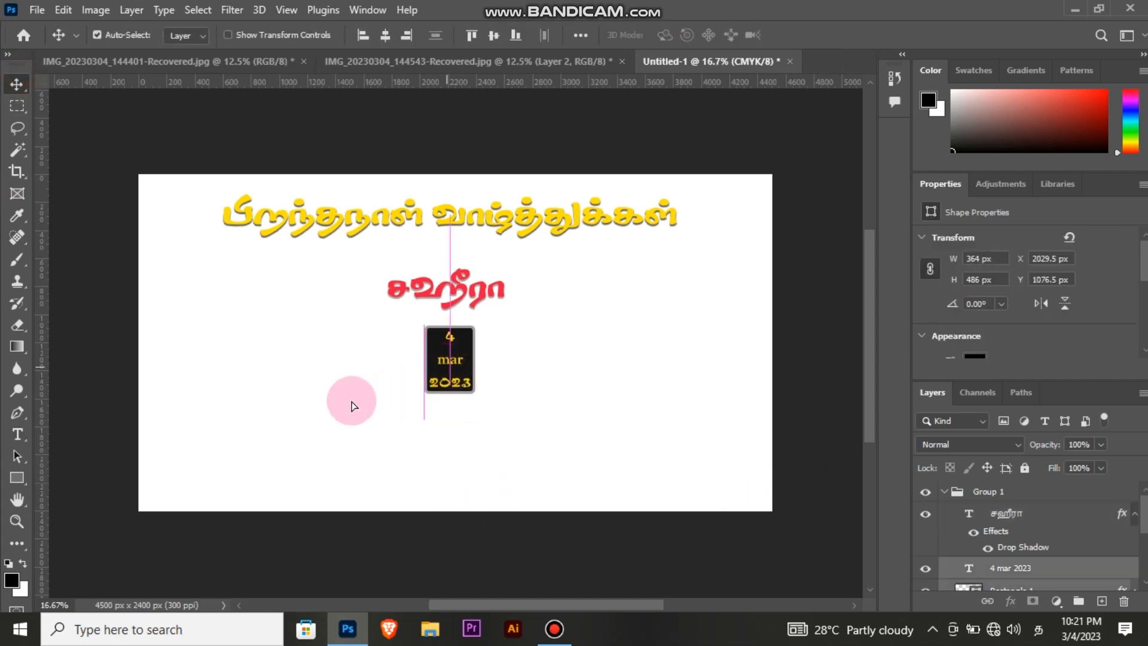
left_click(311, 437)
Add the yellow Tamil text கீழக்கொள்ளுக்கடு as a new line near the canvas's lower edge.
left_click(18, 434)
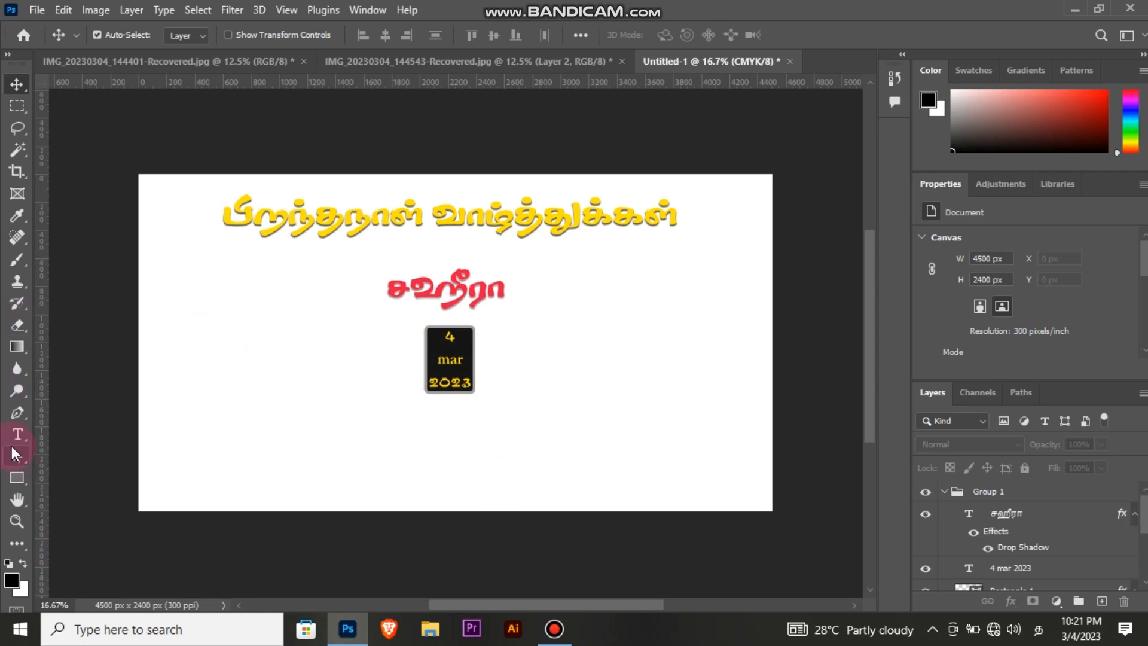
left_click(238, 487)
key("BackSpace")
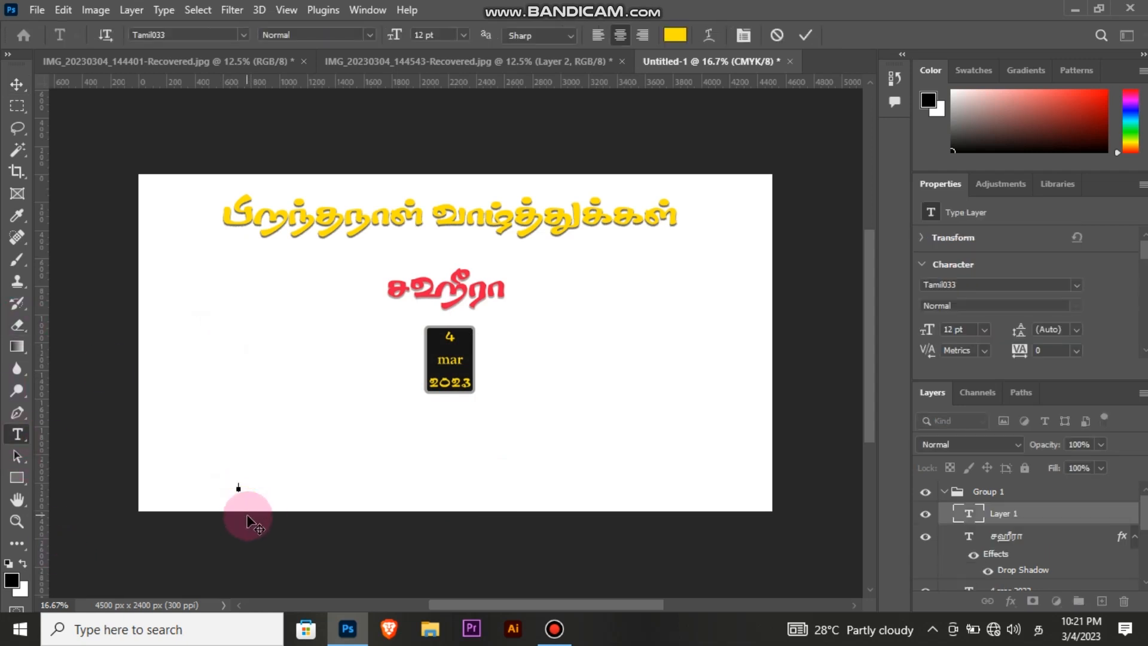
type("keeela")
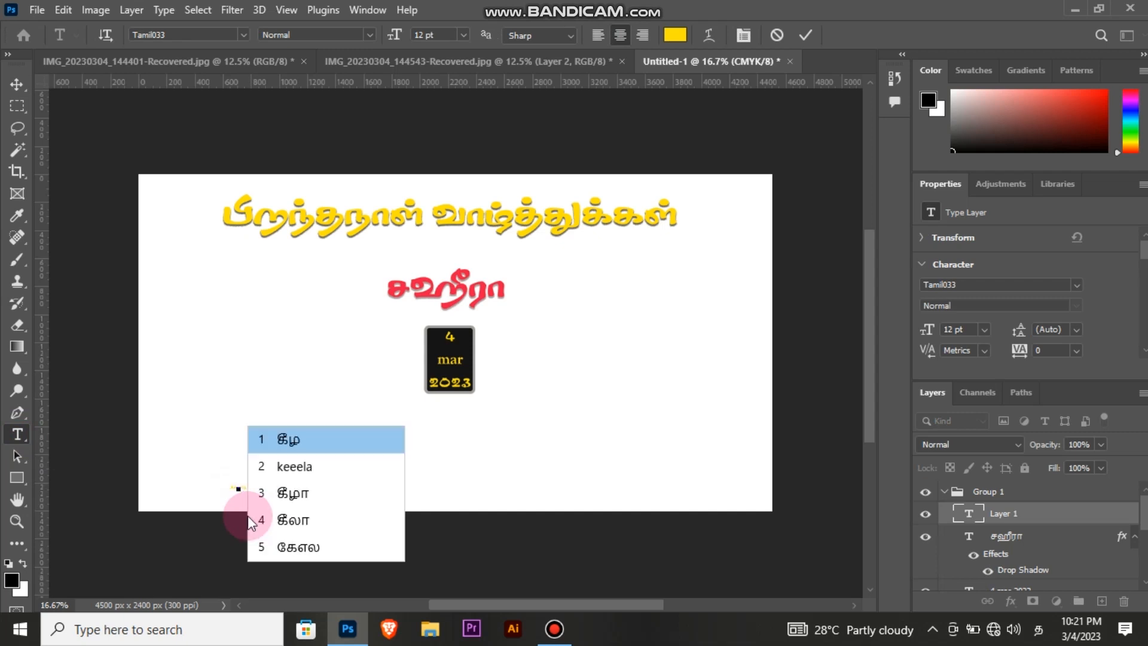
key("BackSpace")
key("BackSpace")
type("zhakkollukkadu")
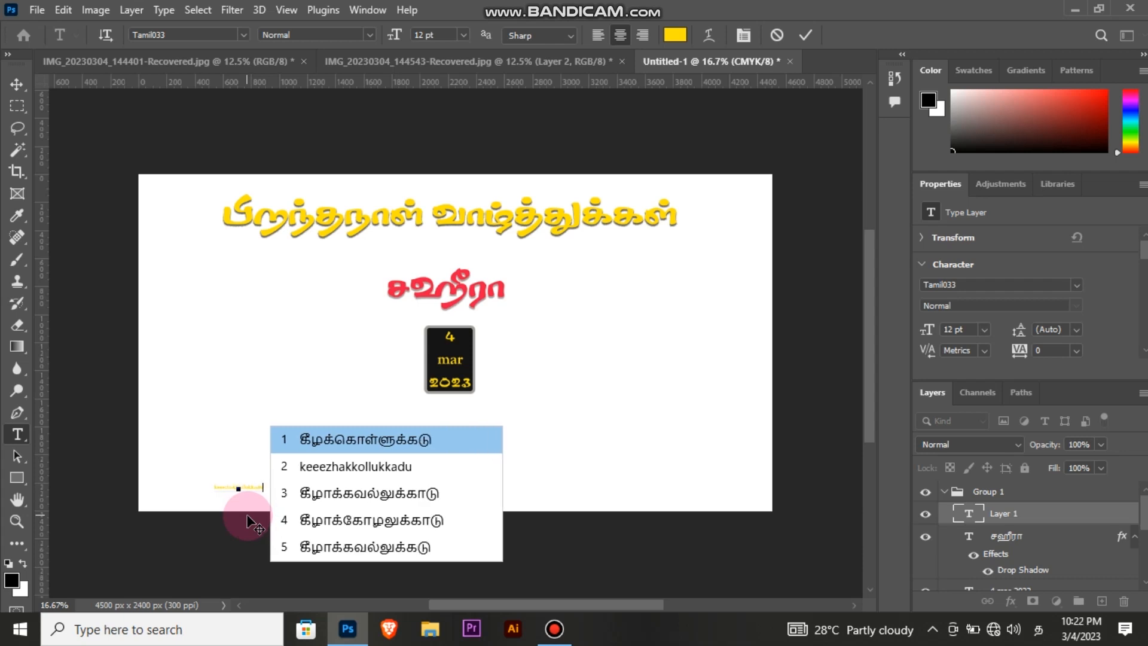
key("space")
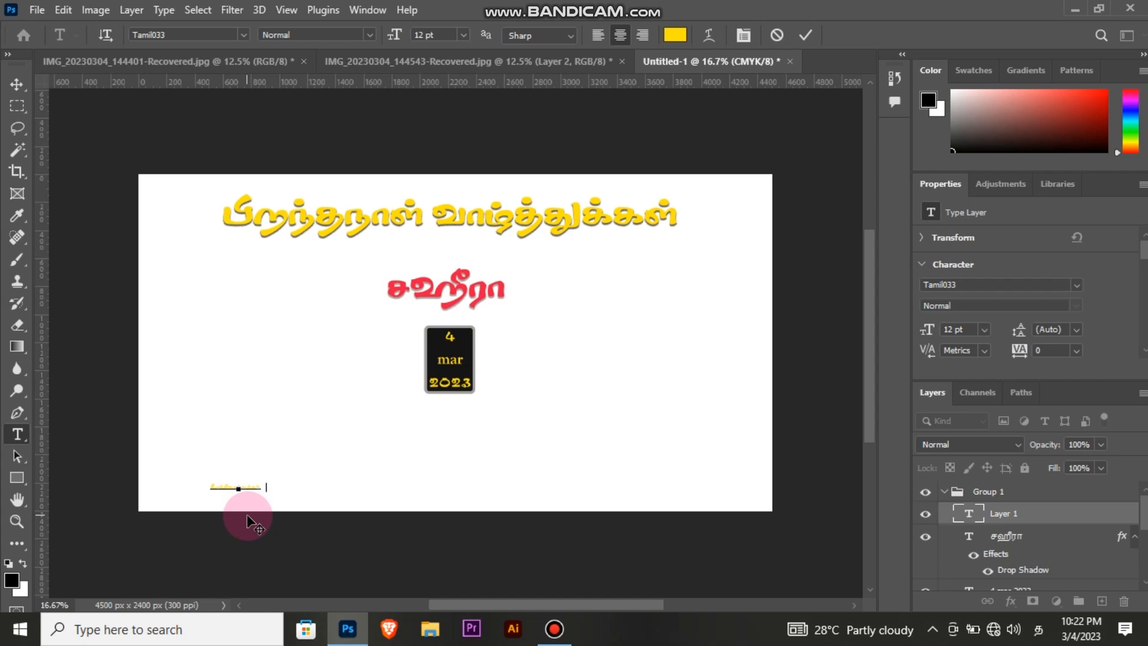
left_click(17, 85)
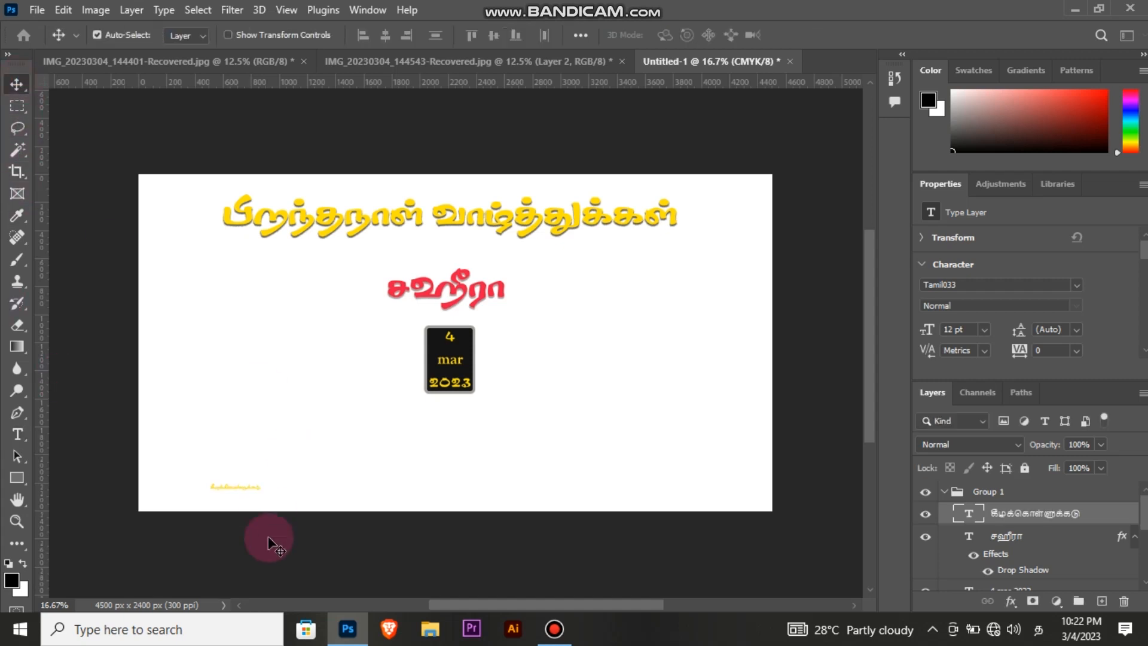
Scale the yellow கீழக்கொள்ளுக்கடு text to about 85.73 pt and centre it along the canvas's lower edge.
key("ctrl+t")
left_click_drag(239, 479, 239, 407)
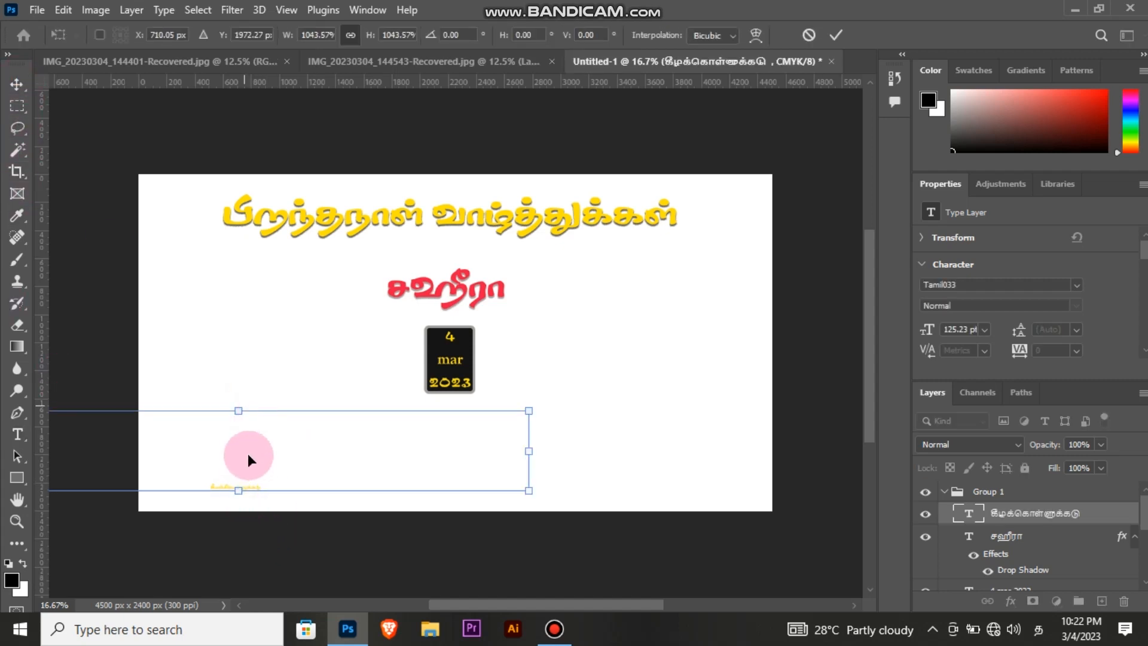
left_click_drag(364, 487, 504, 481)
left_click_drag(491, 431, 449, 487)
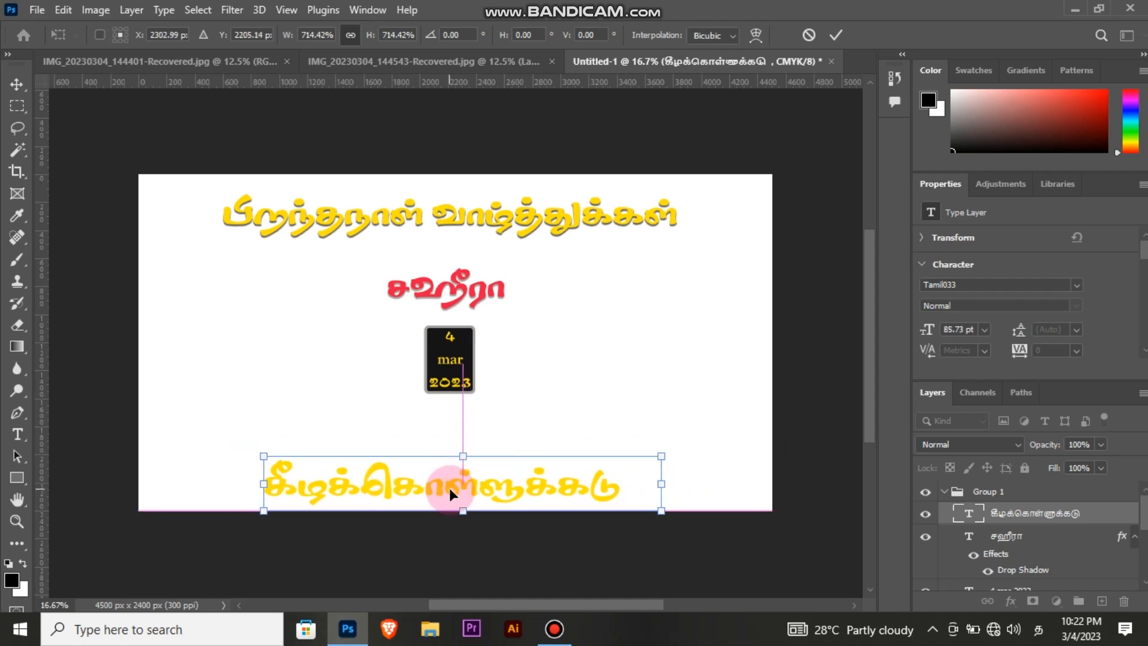
left_click(835, 34)
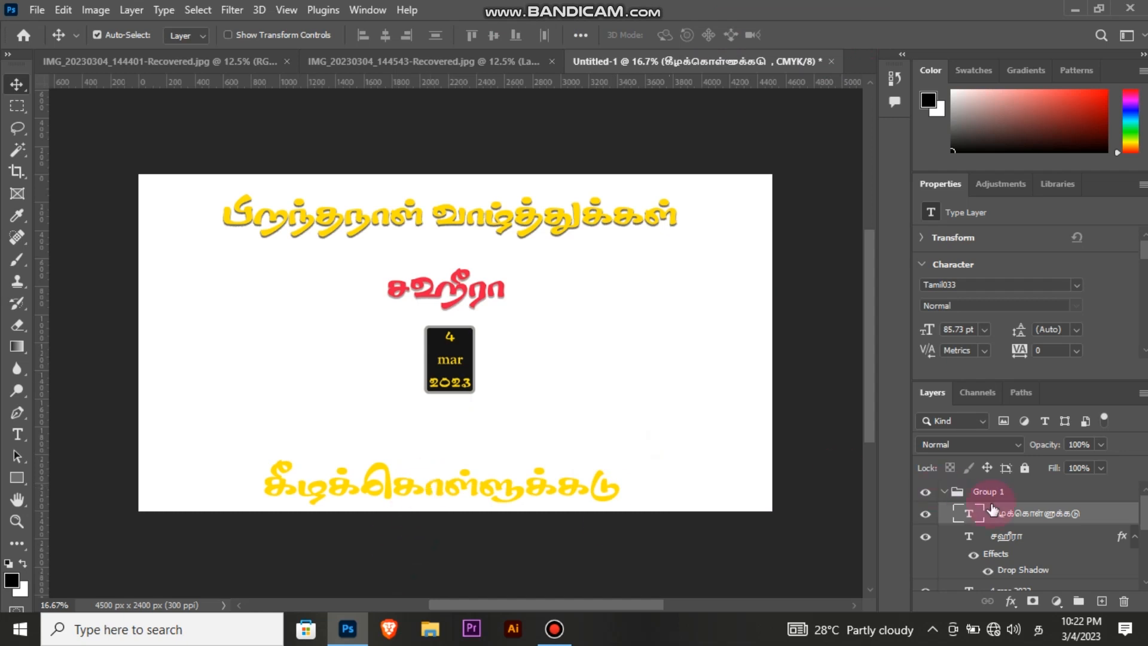
Change the கீழக்கொள்ளுக்கடு text's colour to red, eb000d.
scroll(1066, 310, "down", 1)
scroll(1066, 310, "down", 2)
left_click(1058, 304)
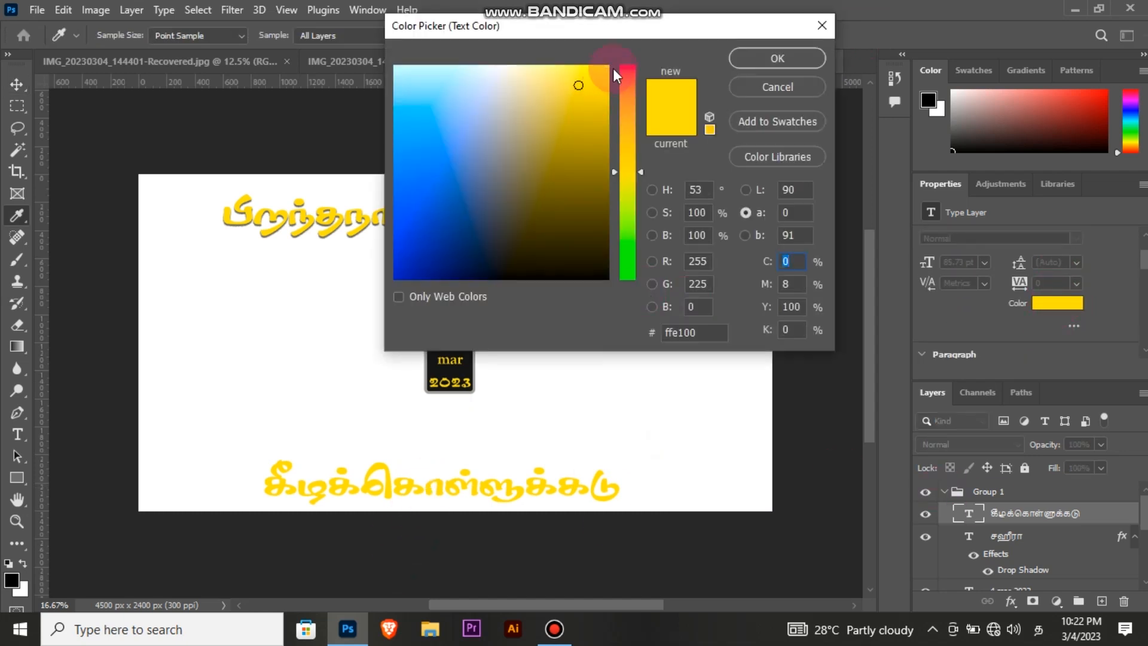
left_click_drag(621, 69, 630, 56)
mouse_move(594, 260)
left_mouse_down()
mouse_move(636, 304)
mouse_move(597, 261)
mouse_move(606, 207)
left_mouse_up()
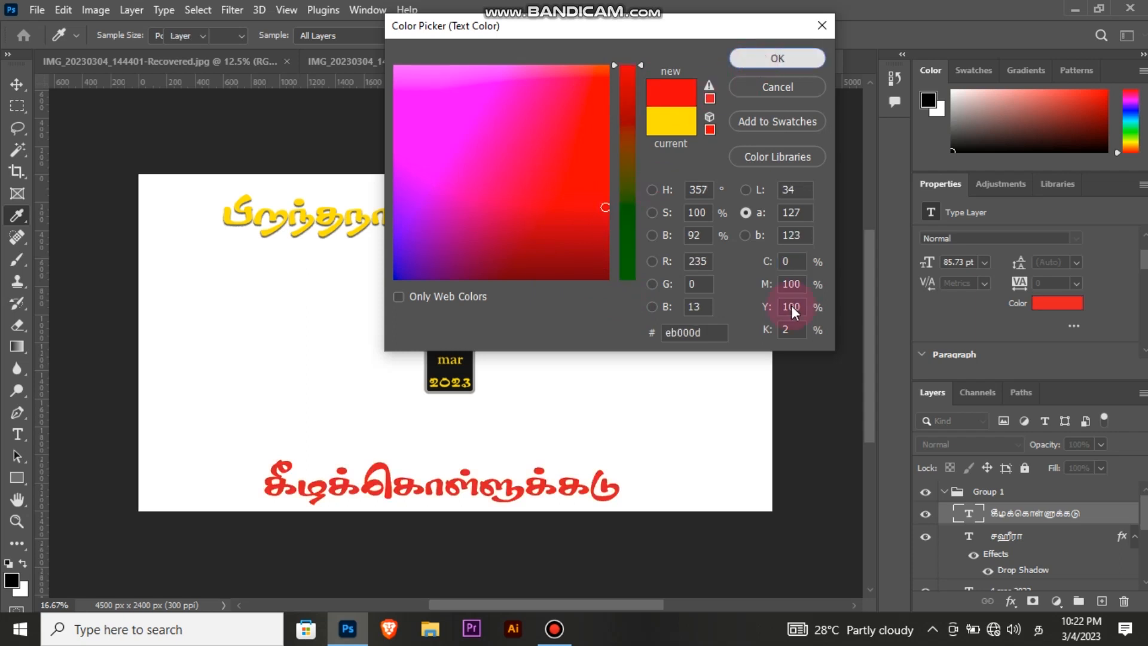
left_click(801, 58)
Give the red கீழக்கொள்ளுக்கடு text a black drop shadow with 21% opacity, 12 px distance, 7% spread and 7 px size.
left_click(551, 483)
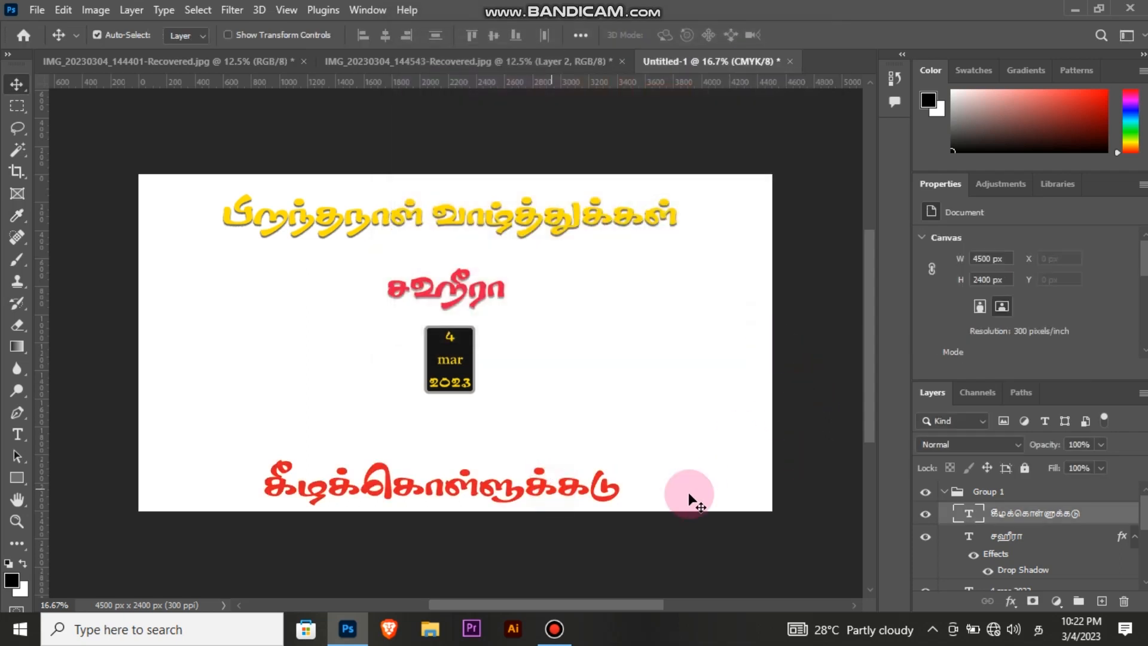
double_click(1134, 514)
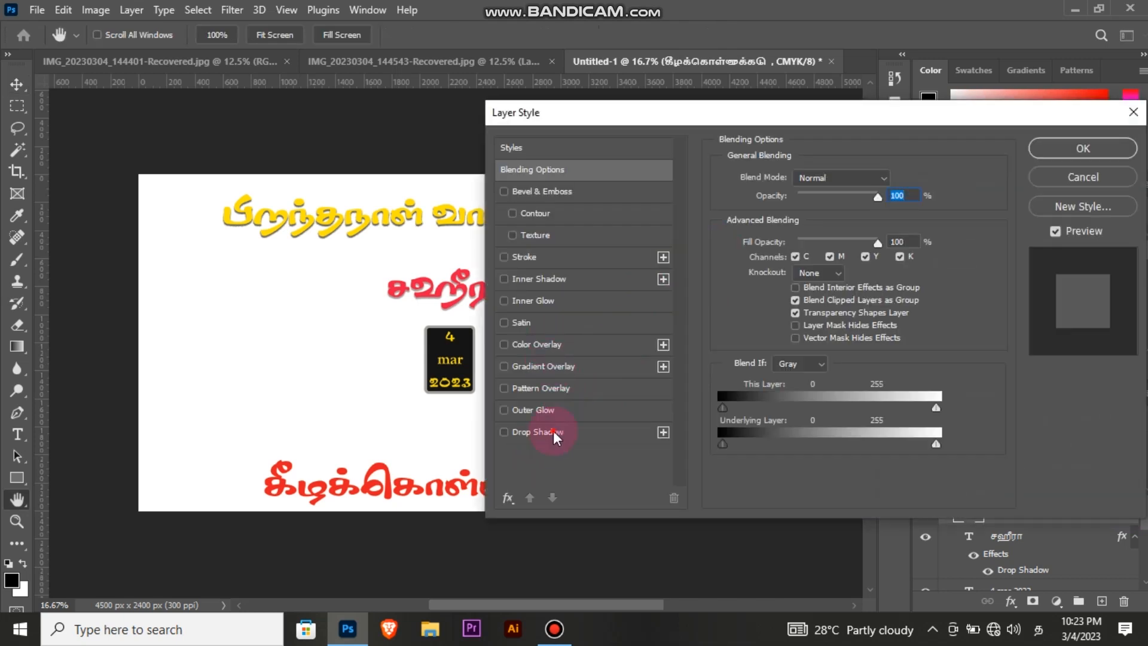
left_click(554, 433)
left_click(788, 274)
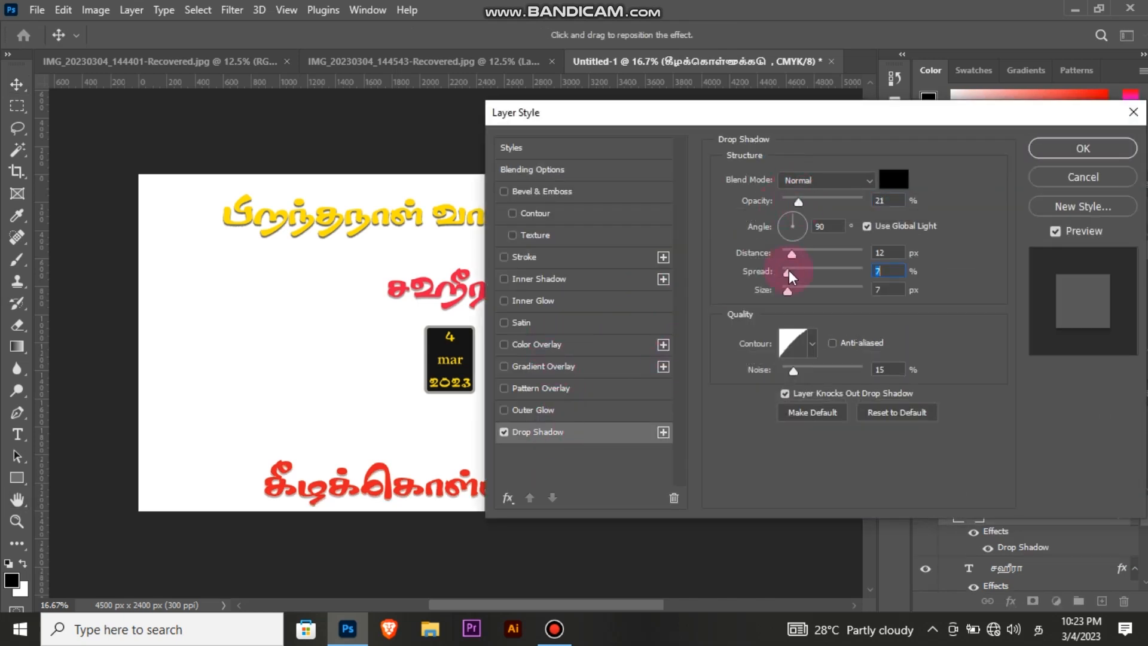
left_click(1082, 149)
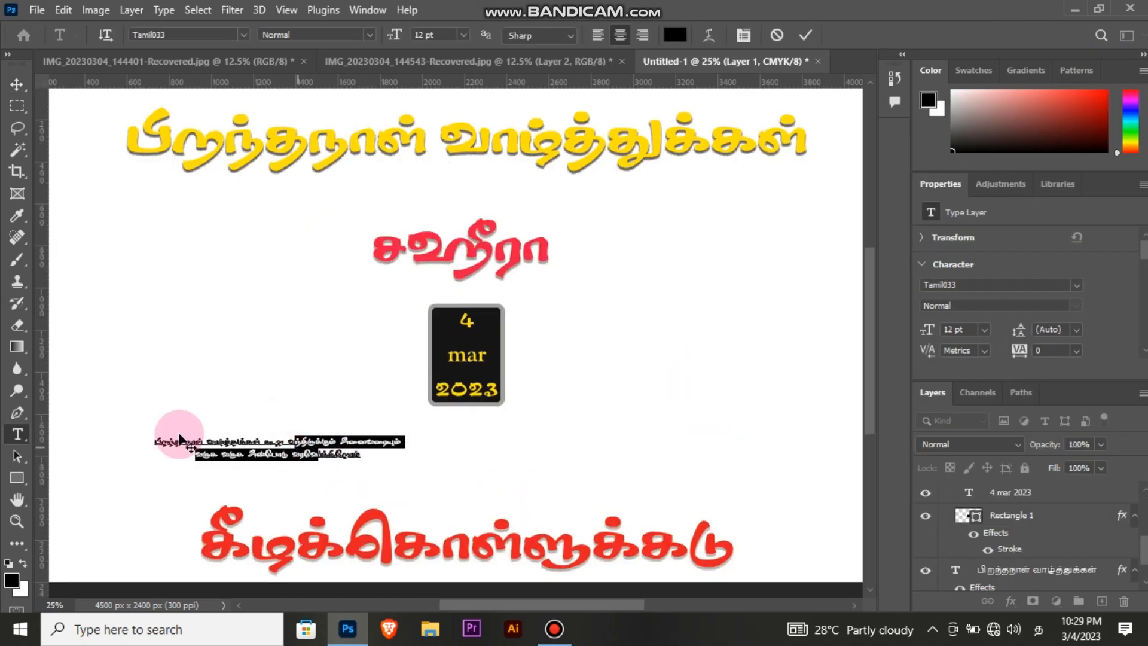
Enlarge the two-line Tamil welcome message to about 25.41 pt and centre it between the date box and the large red line.
left_click(24, 78)
left_click_drag(251, 456, 459, 487)
key("ctrl+t")
scroll(1096, 277, "down", 1)
scroll(1095, 278, "down", 2)
left_click(835, 34)
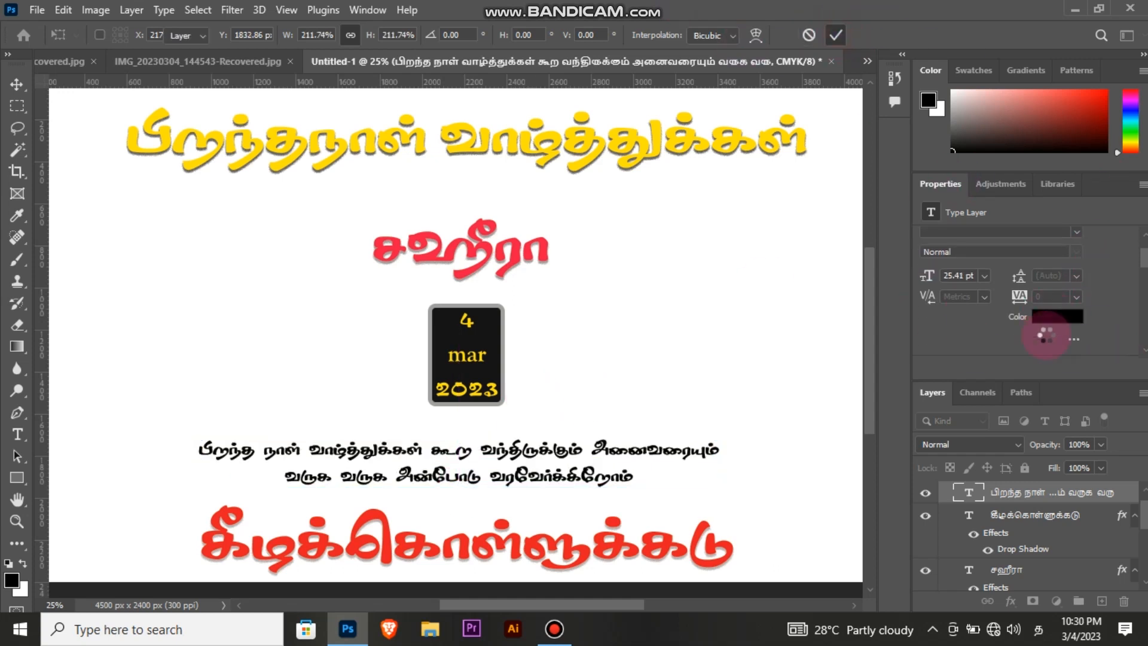
Change the two-line welcome message's text colour from black to pink.
left_click(1055, 317)
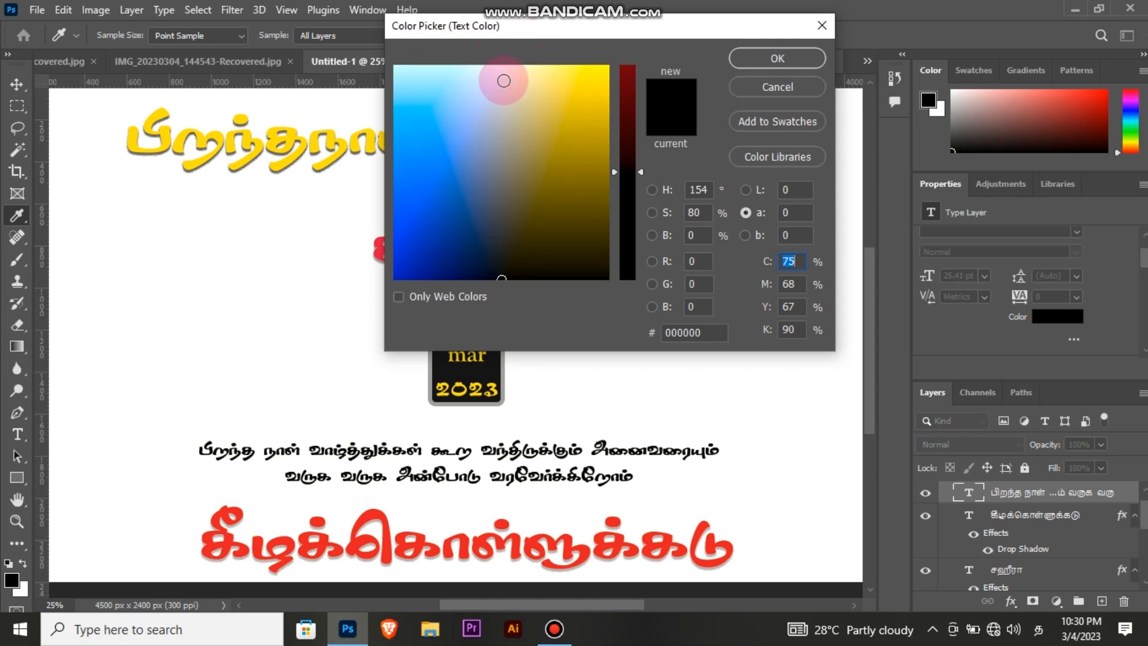
left_click_drag(625, 131, 627, 104)
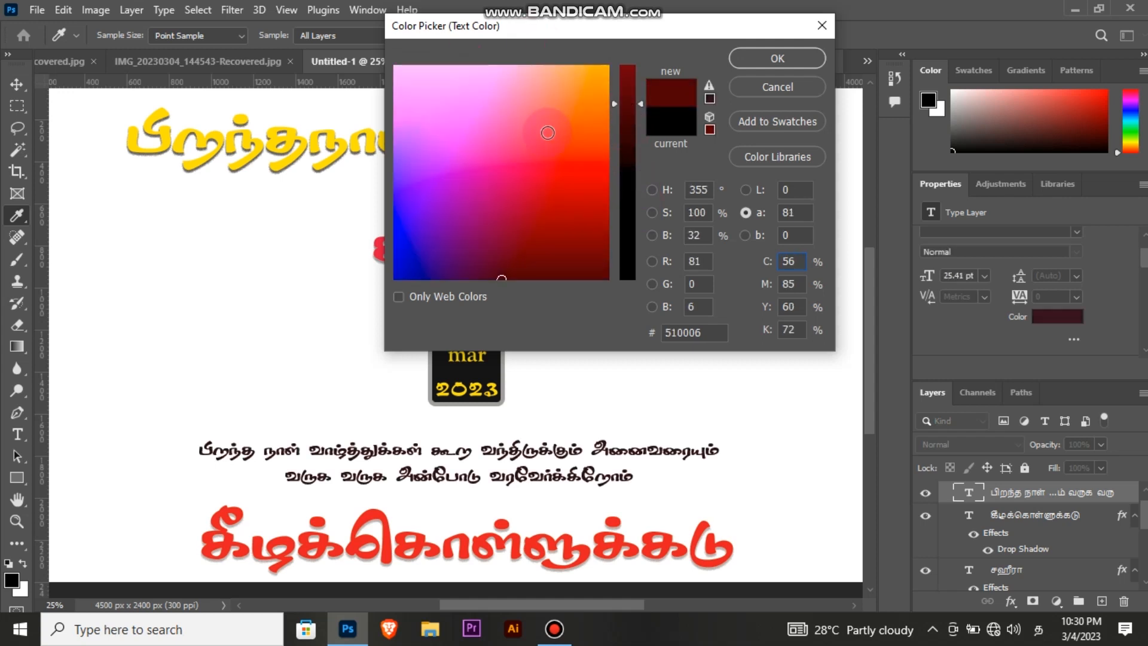
left_click(514, 136)
left_click(813, 58)
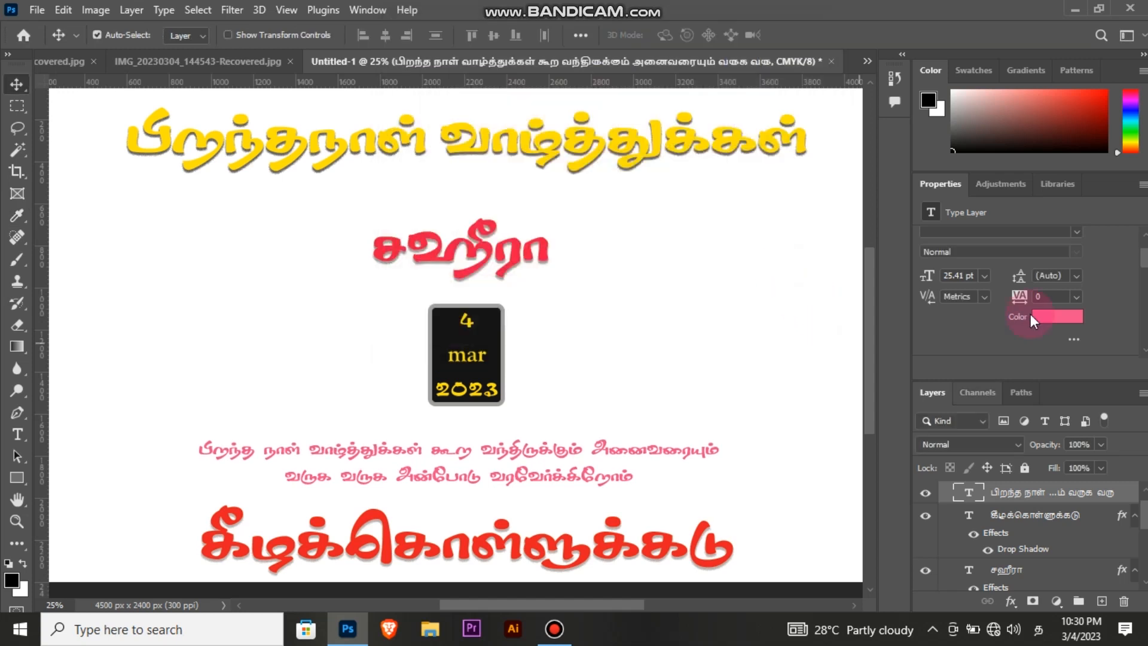
Add a black drop shadow with 21% opacity and 12 px distance to the pink welcome message.
left_click(1122, 499)
double_click(1081, 495)
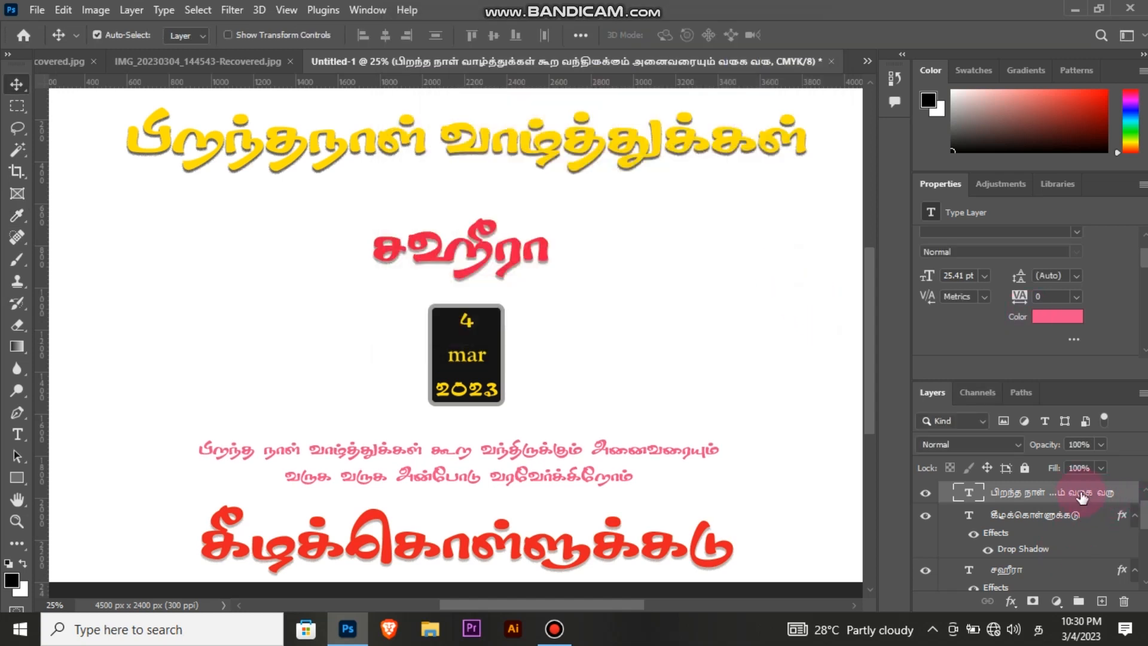
left_click(565, 430)
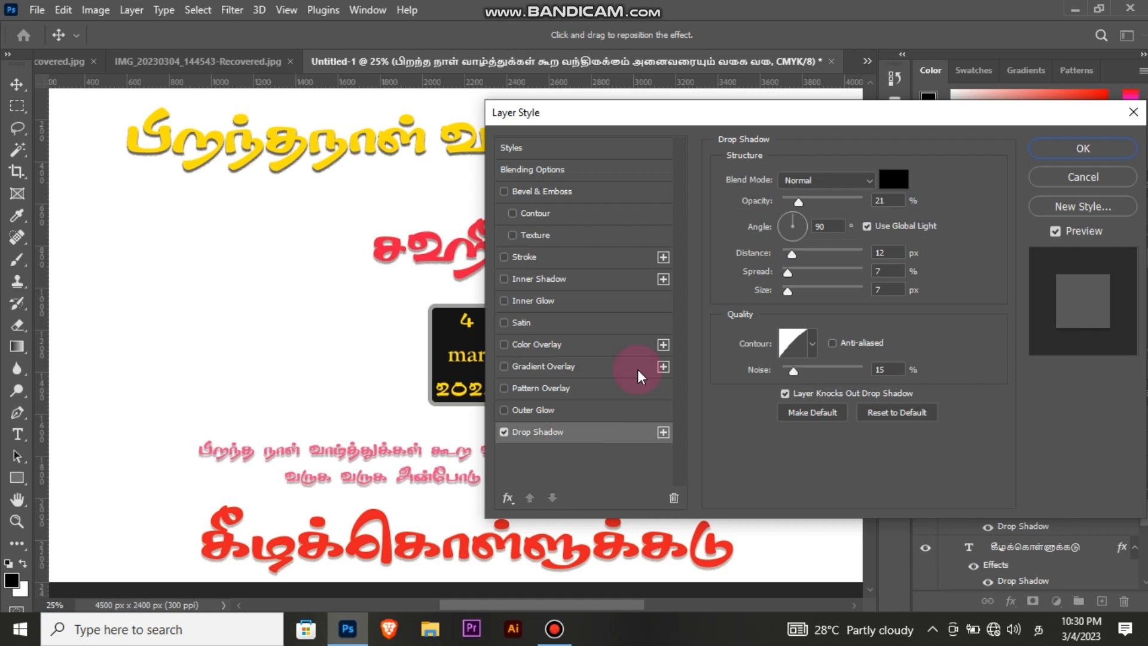
left_click(1115, 148)
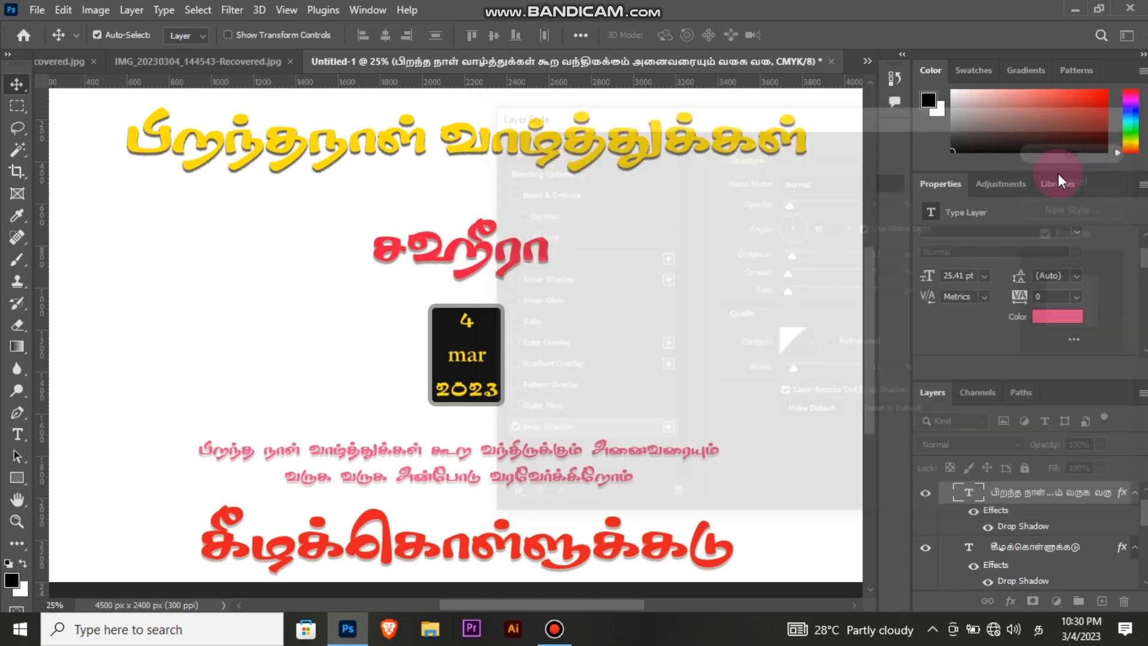
Insert the Tamil word என before அன்போடு in the second line of the pink welcome message.
key("ctrl+minus")
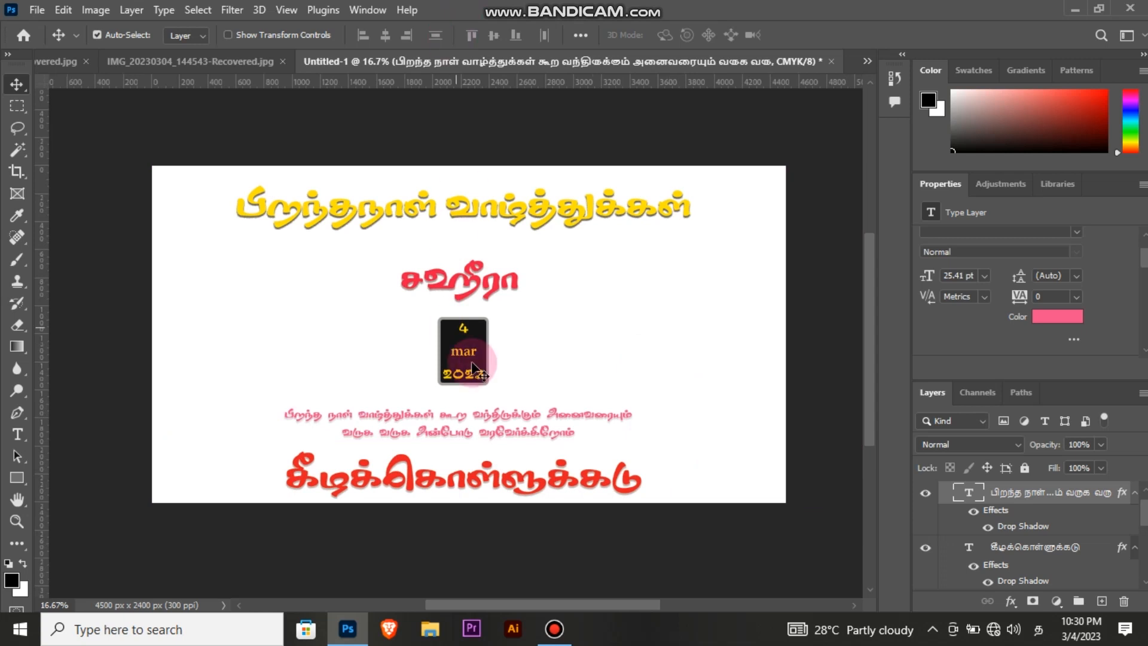
left_click(17, 434)
left_click(426, 433)
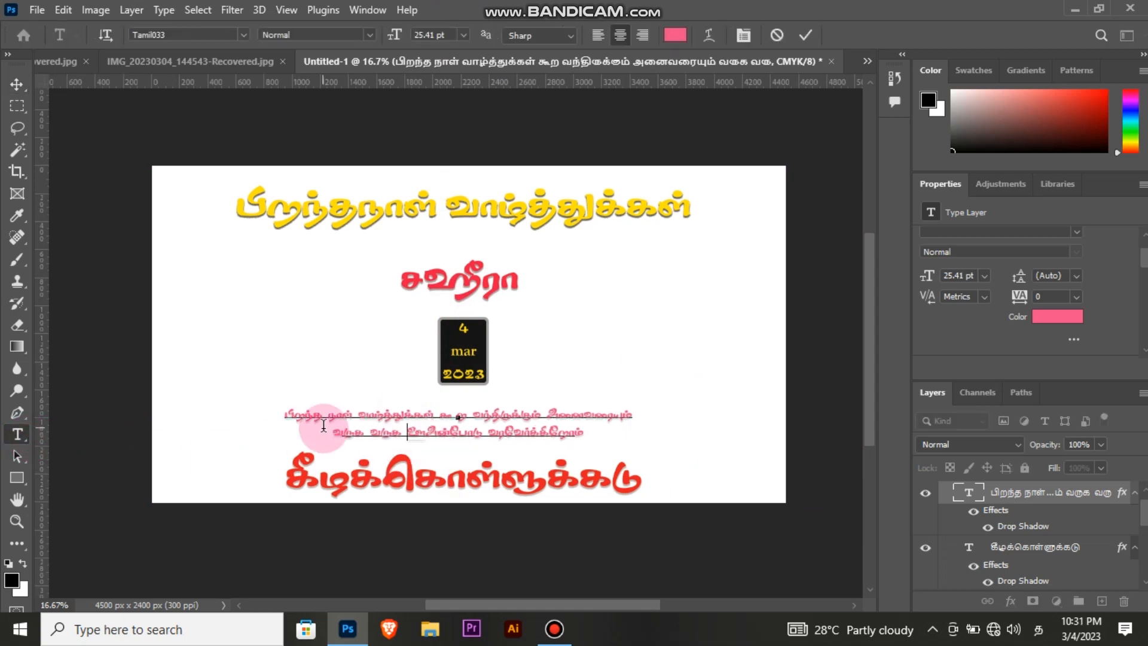
key("BackSpace")
left_click(1038, 629)
left_click(1014, 548)
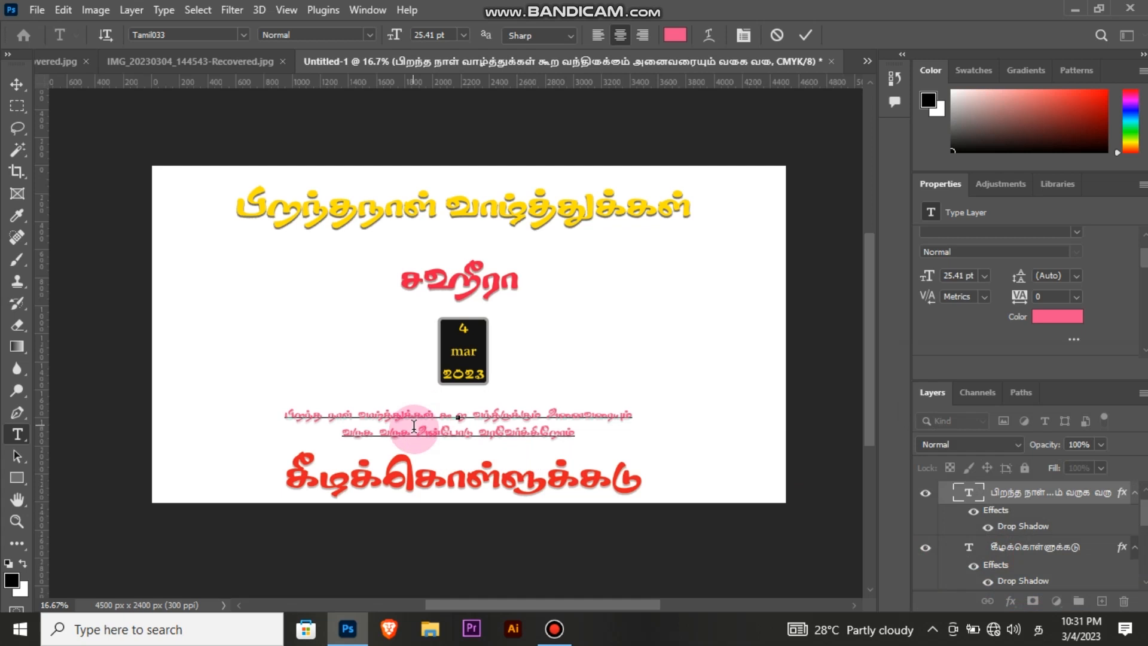
type("ena")
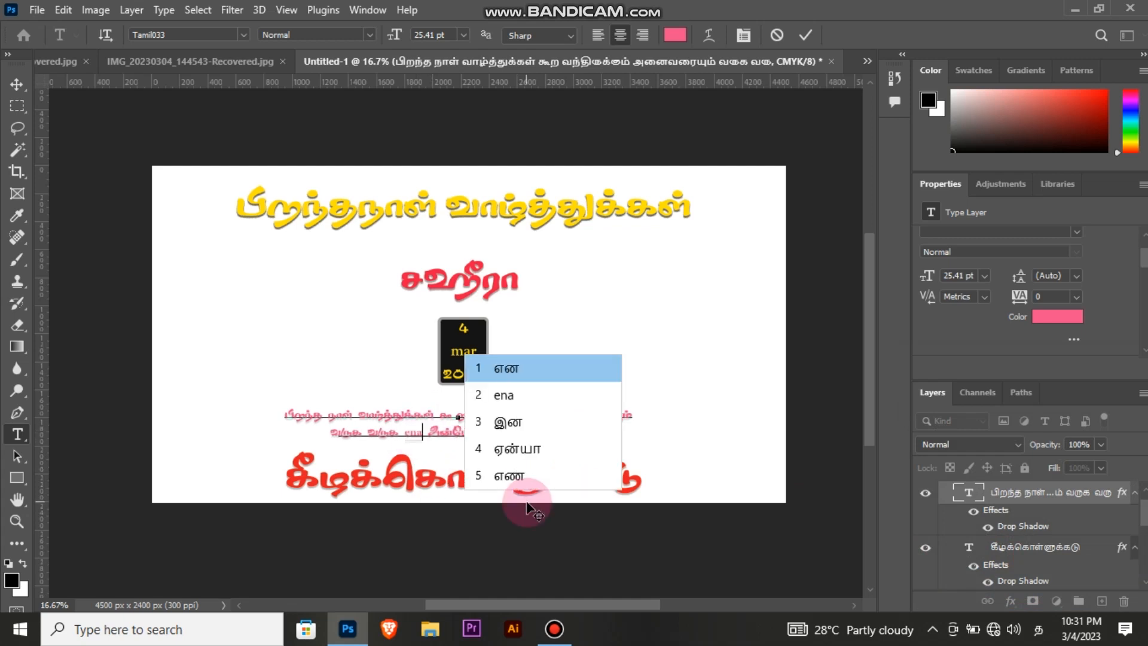
key("space")
key("BackSpace")
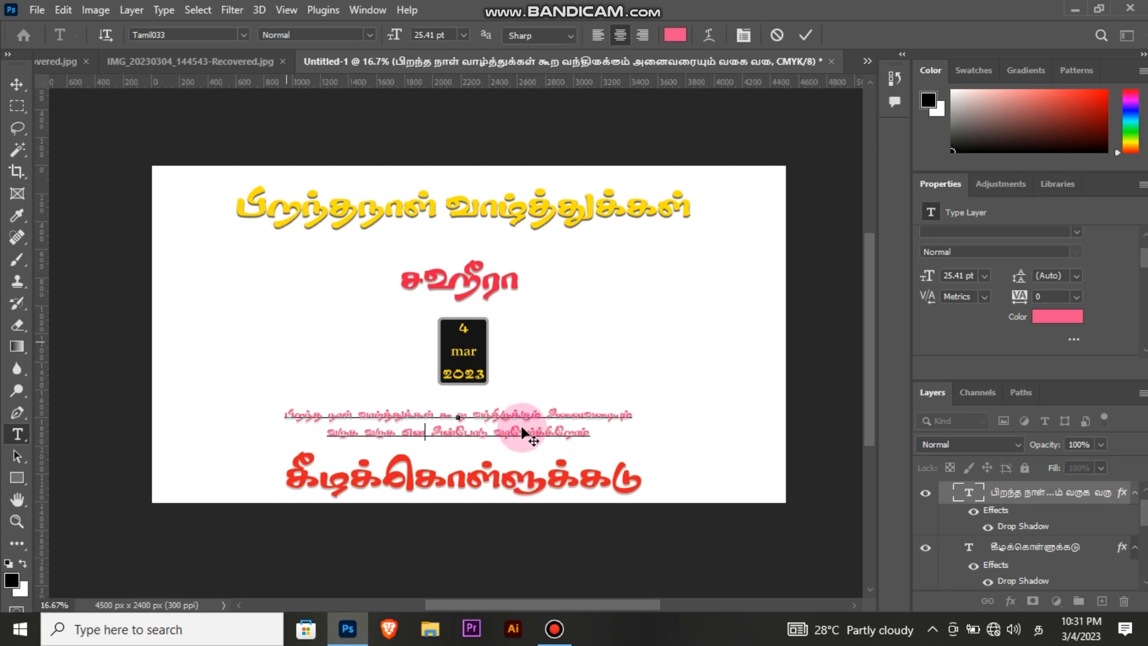
left_click(805, 35)
left_click(17, 84)
left_click(297, 526)
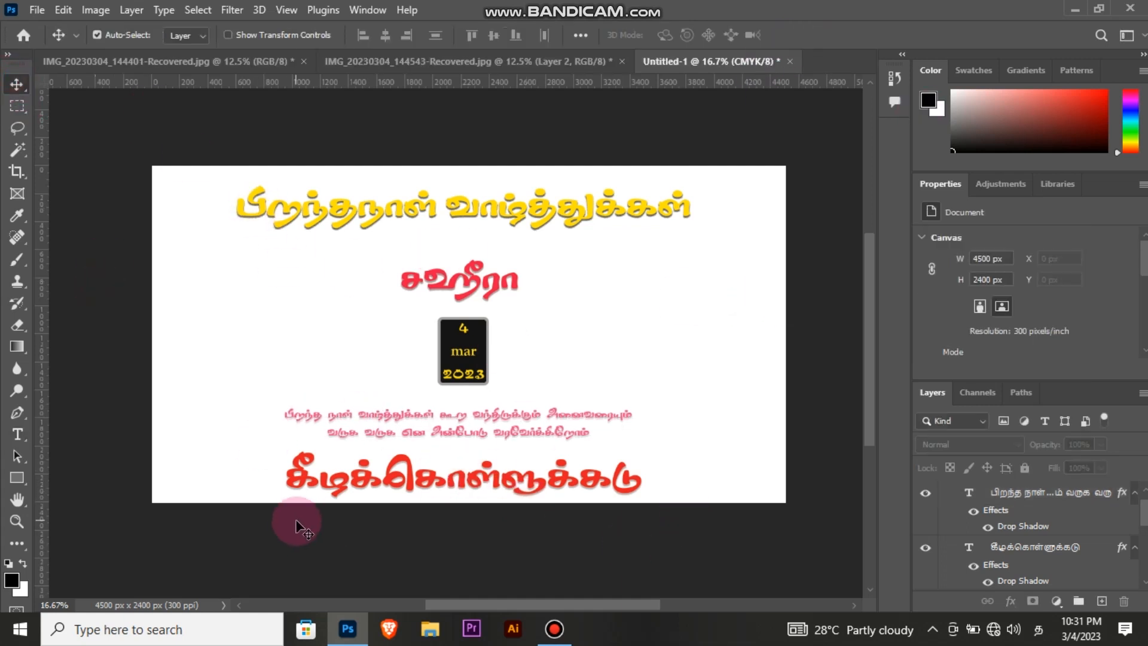
Bring the cut-out child photo from the IMG_20230304_144543-Recovered.jpg document into the greeting and place it over the canvas's left side.
left_click(466, 61)
left_click_drag(451, 255, 541, 185)
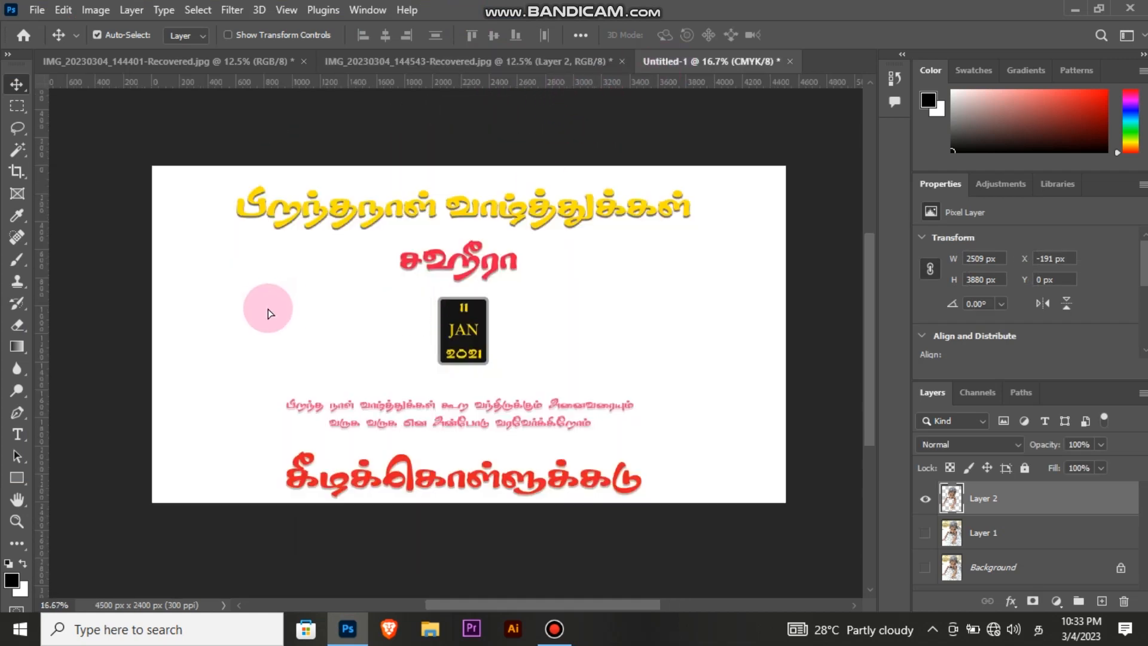
left_click_drag(269, 313, 267, 306)
left_click_drag(264, 202, 265, 418)
Scale the child photo down to about 55% and flip it horizontally.
key("ctrl+t")
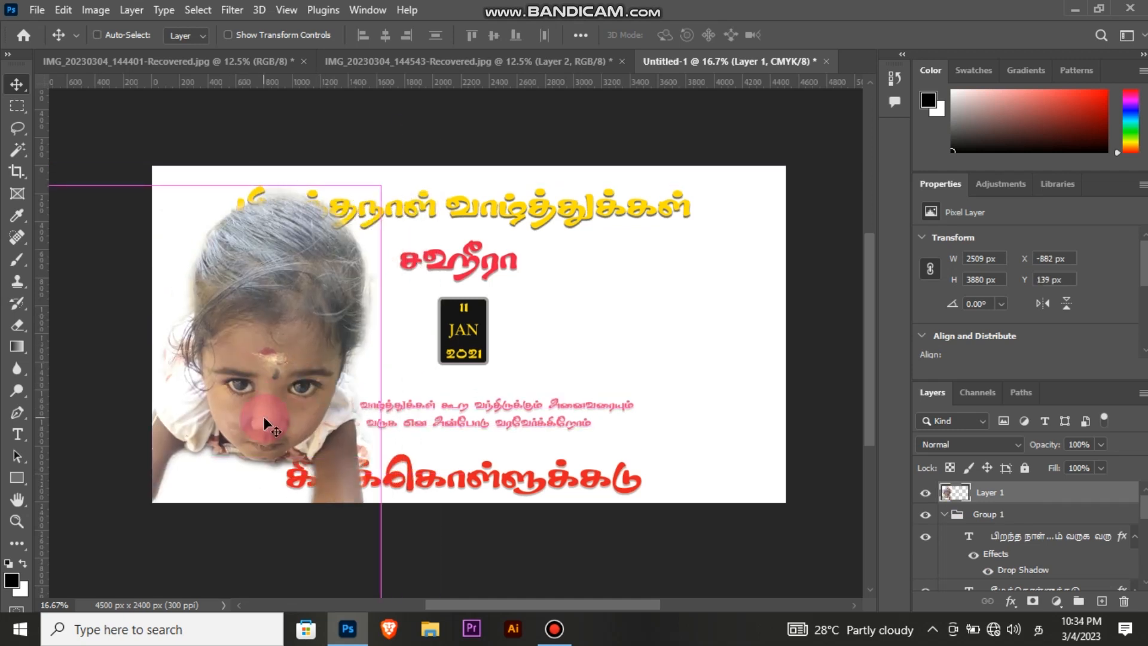
left_click(267, 530)
left_click_drag(380, 185, 273, 259)
right_click(273, 258)
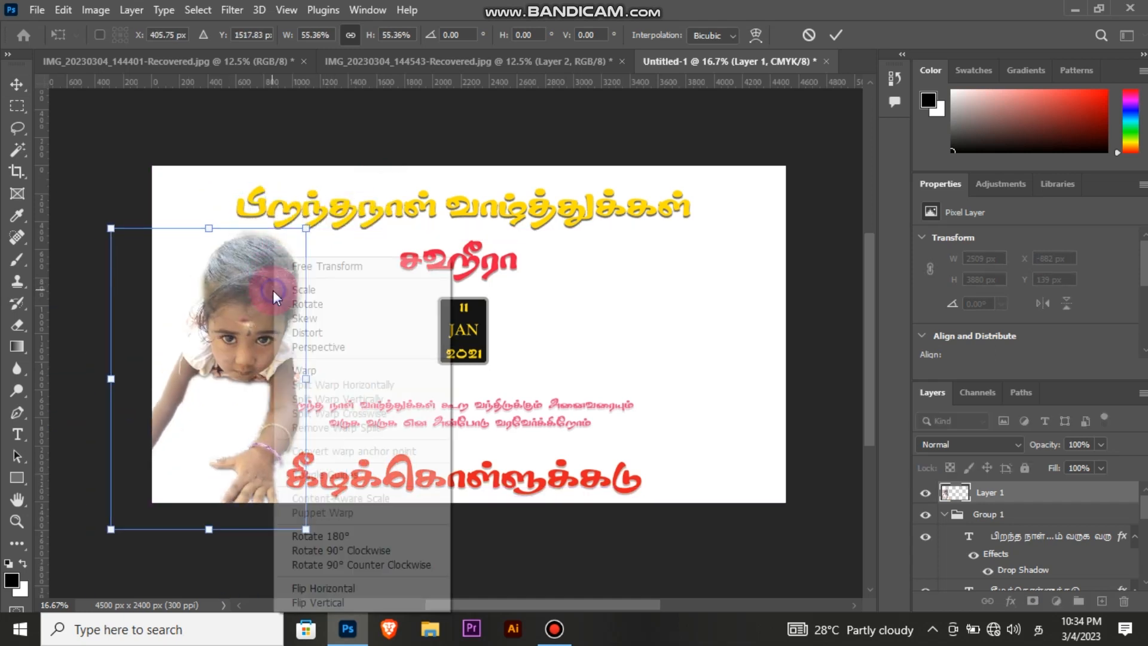
left_click(323, 588)
Tilt the child photo about 17 degrees, reduce it to about 48% and fit it in the canvas's lower-left corner beside the text.
left_click_drag(167, 430, 242, 364)
left_click_drag(268, 516, 267, 472)
left_click_drag(180, 192, 160, 226)
left_click_drag(338, 201, 390, 249)
left_click_drag(269, 283, 252, 291)
left_click_drag(284, 506, 278, 501)
left_click_drag(163, 333, 141, 320)
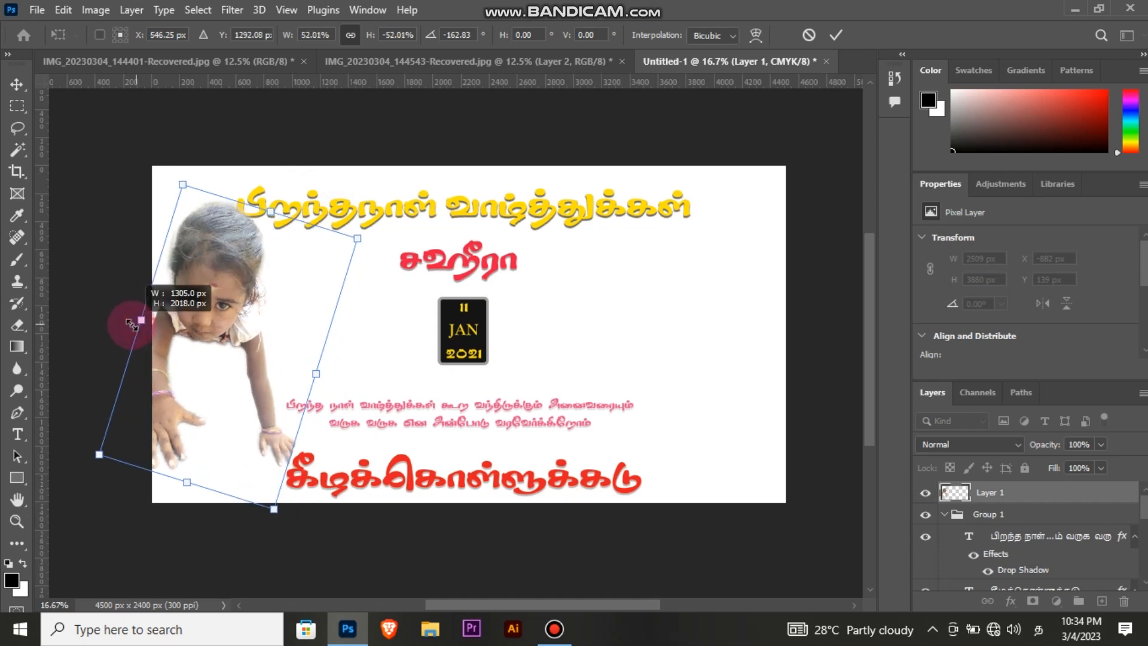
left_click_drag(265, 210, 248, 224)
left_click(215, 391)
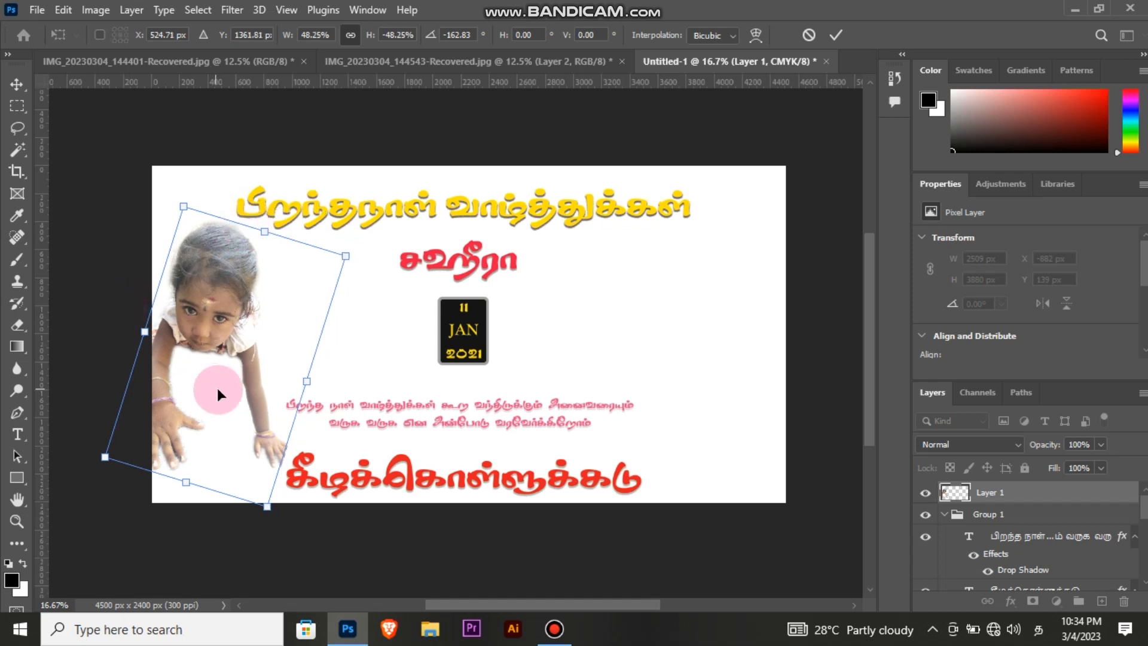
left_click_drag(266, 372, 263, 368)
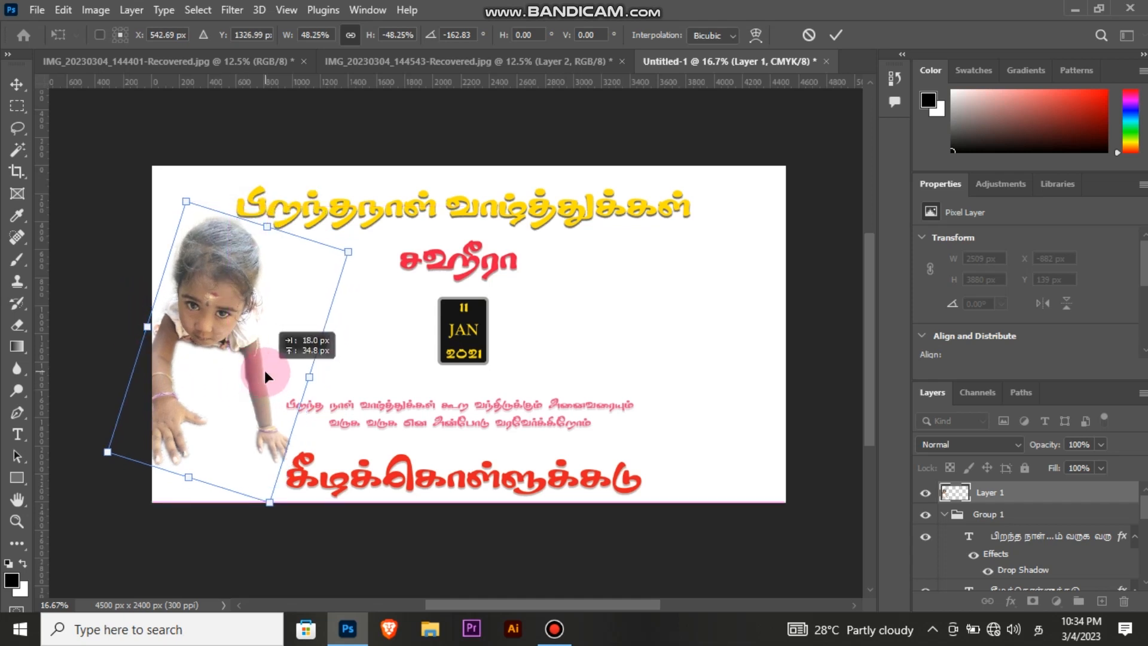
left_click(836, 36)
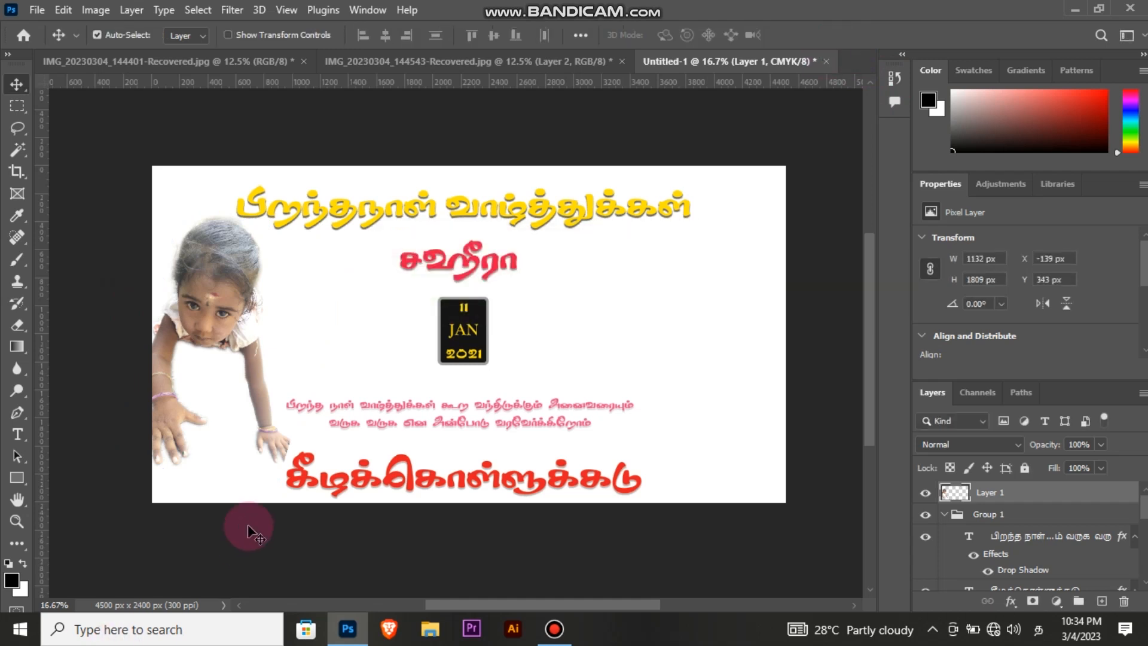
Erase along the lower edge of the child photo near the hand beside the red text, using the 196 px brush.
left_click(17, 325)
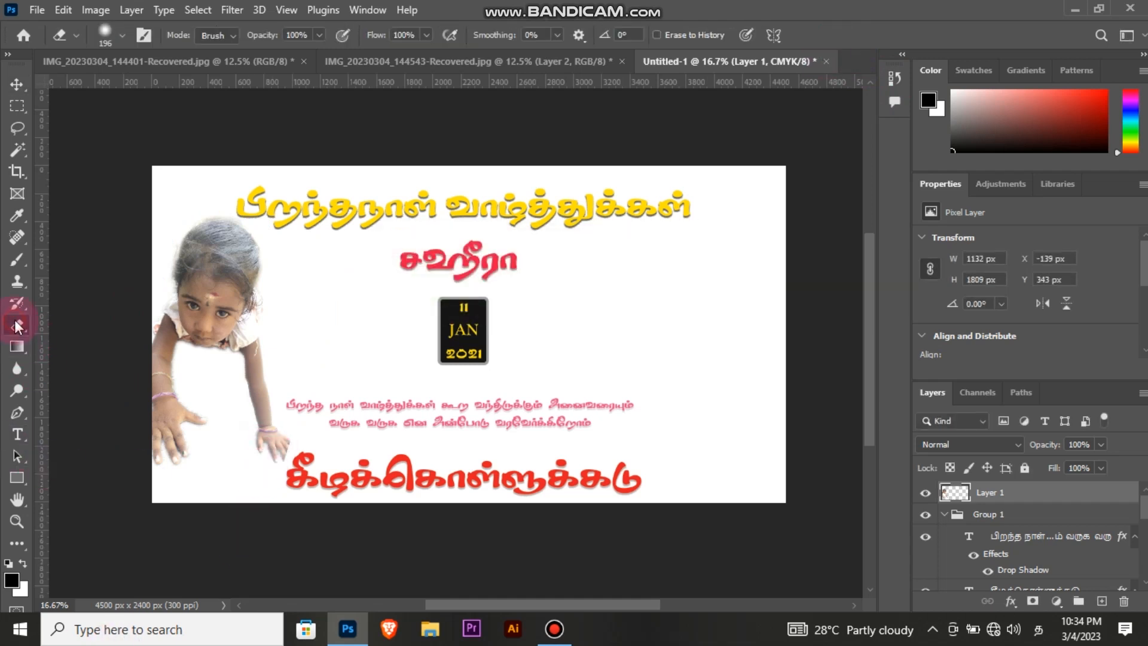
right_click(287, 480)
left_click(254, 476)
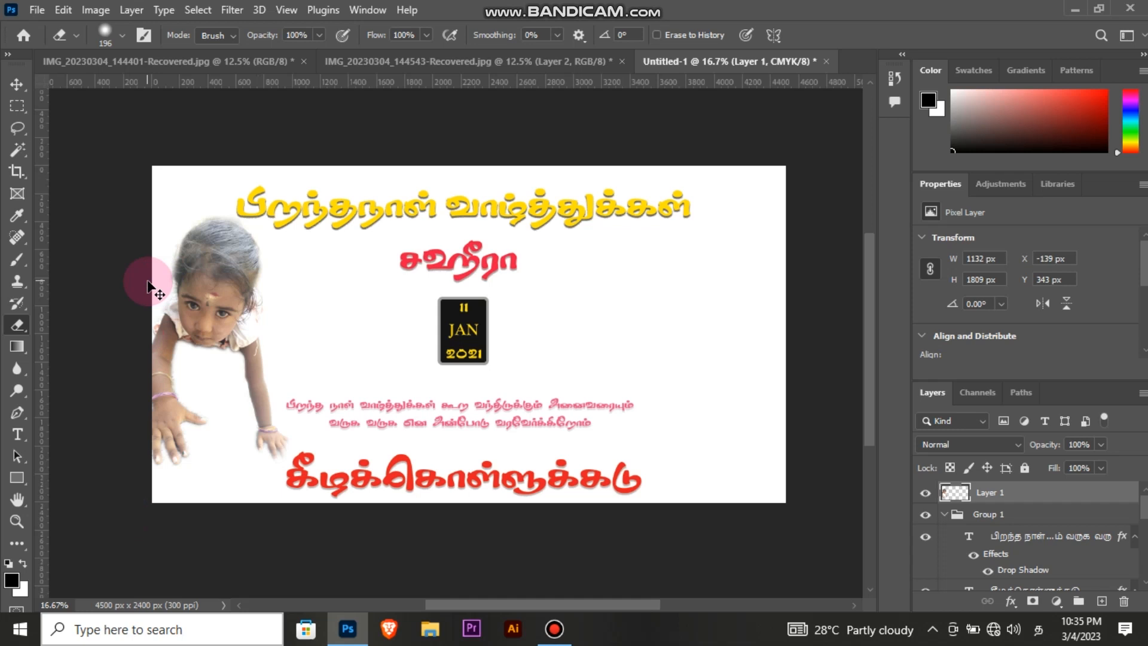
Nudge the child photo slightly right and down to about X -75 px, Y 357 px.
key("ctrl+plus")
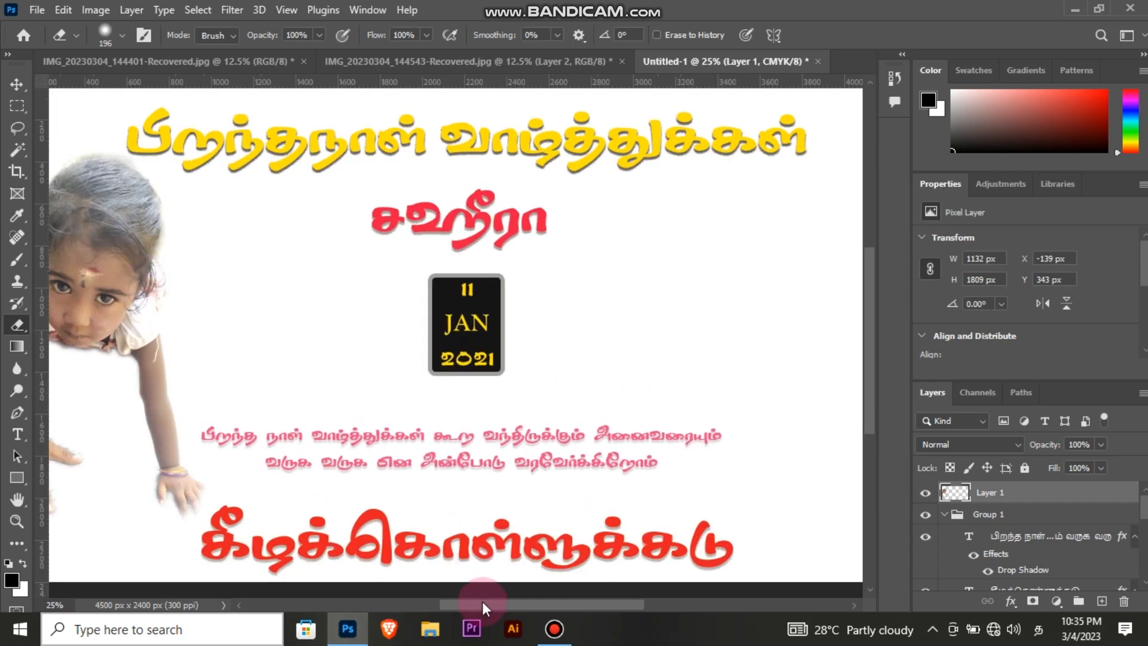
left_click_drag(482, 605, 443, 605)
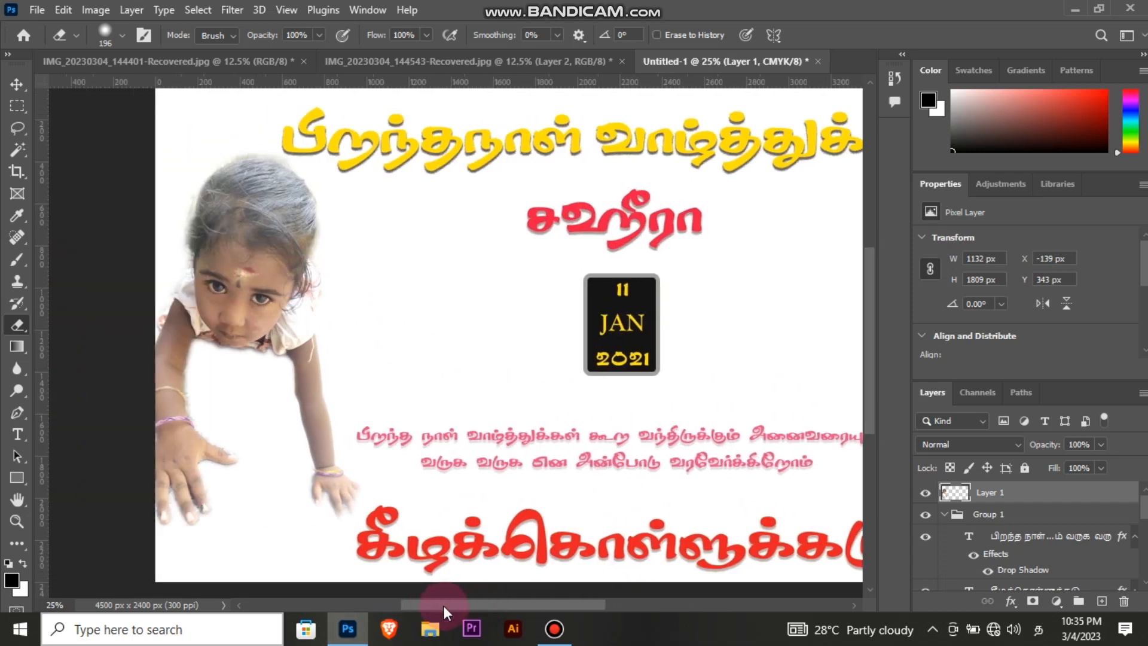
left_click(16, 84)
left_click_drag(244, 299, 256, 299)
key("ctrl")
key("ctrl+minus")
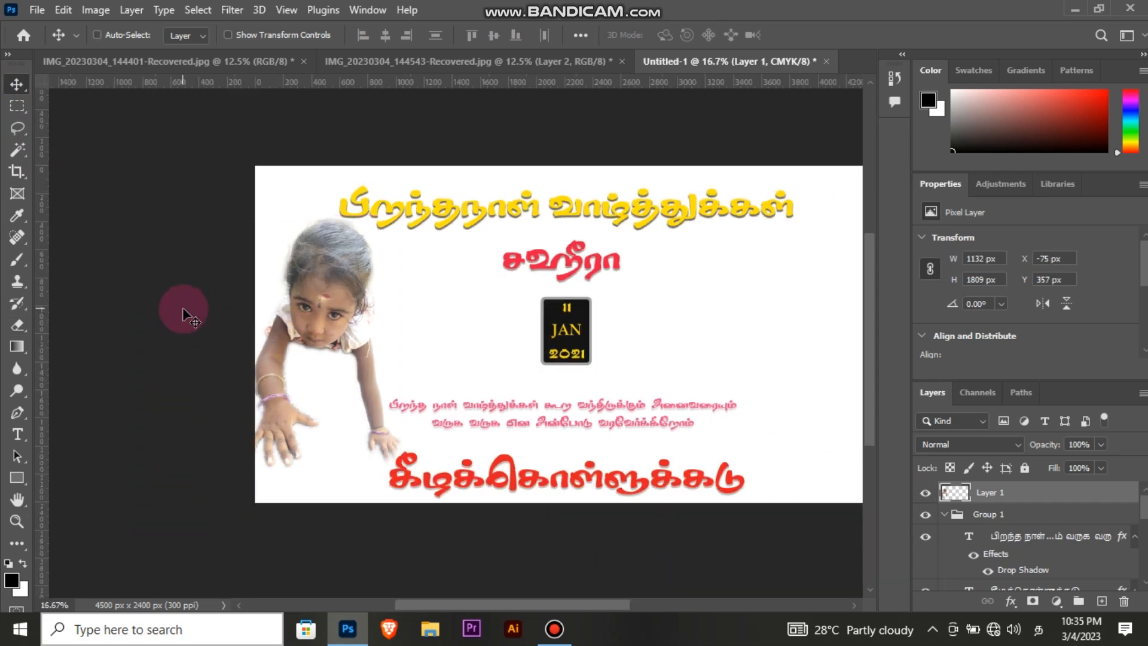
left_click_drag(471, 608, 483, 585)
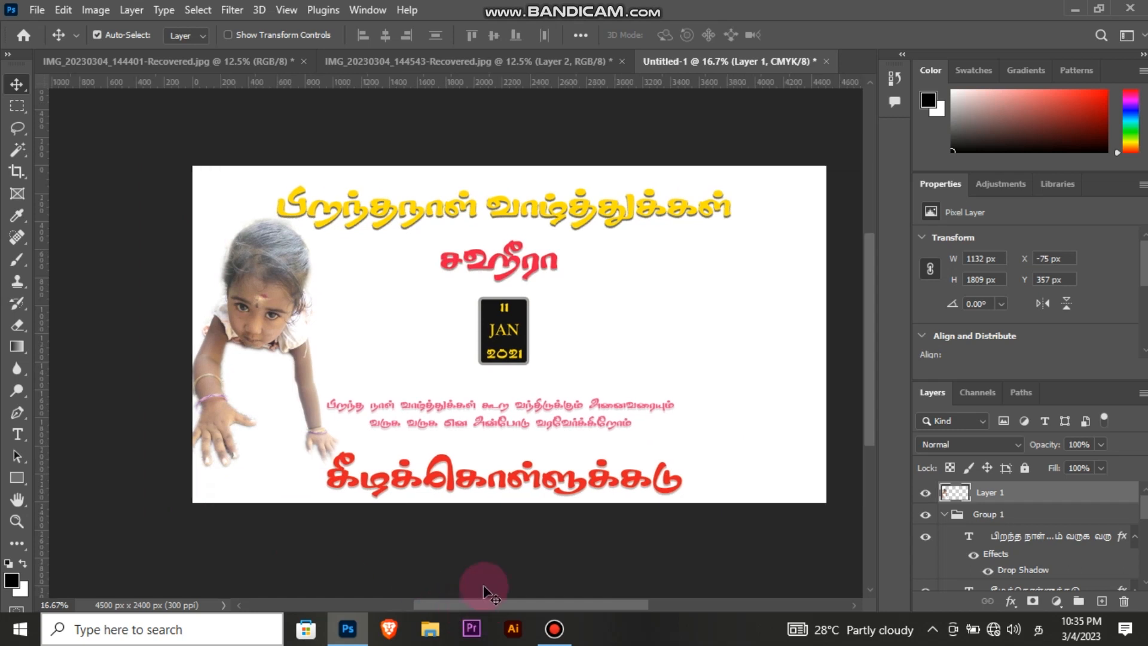
Bring the cut-out of the seated child from IMG_20230304_144543-Recovered.jpg into the birthday banner.
left_click(206, 62)
left_click_drag(526, 284, 694, 282)
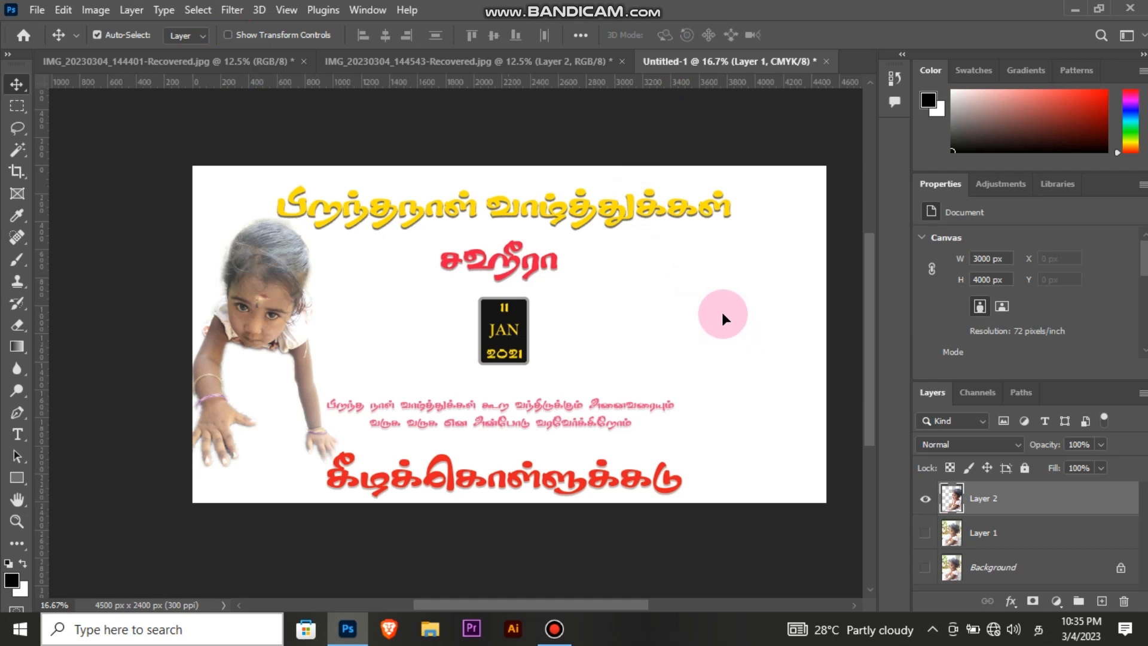
left_click_drag(381, 60, 713, 415)
Scale the seated-child photo to about 71% and place it at the right side of the canvas.
key("ctrl+t")
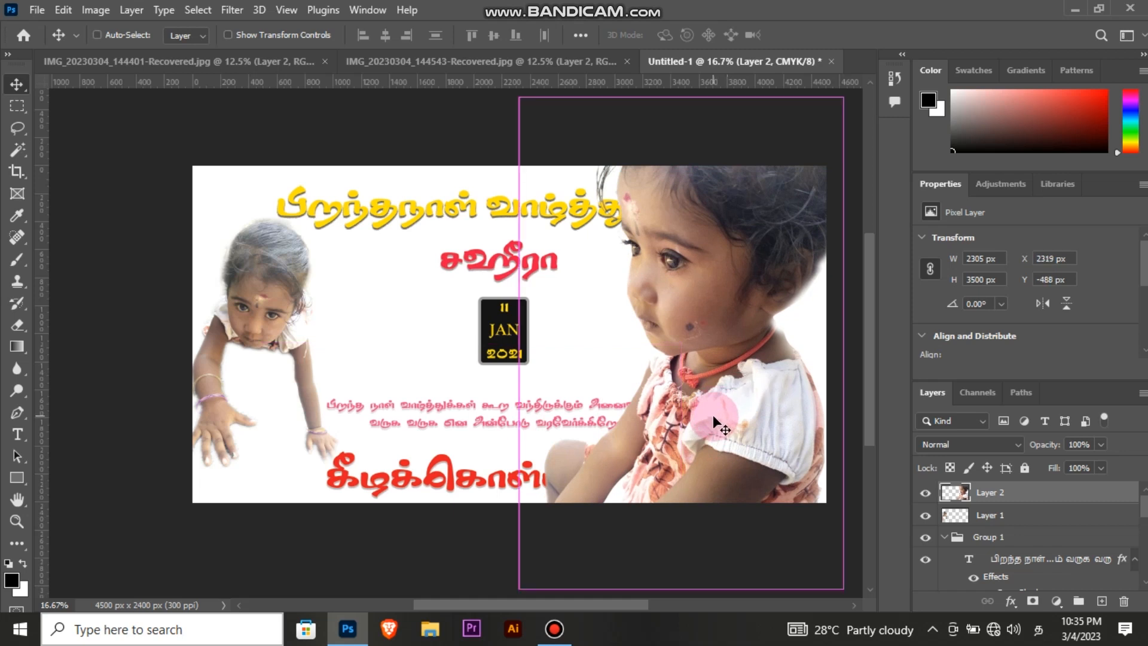
left_click_drag(670, 101, 680, 224)
left_click_drag(718, 329, 716, 292)
left_click_drag(699, 173, 700, 207)
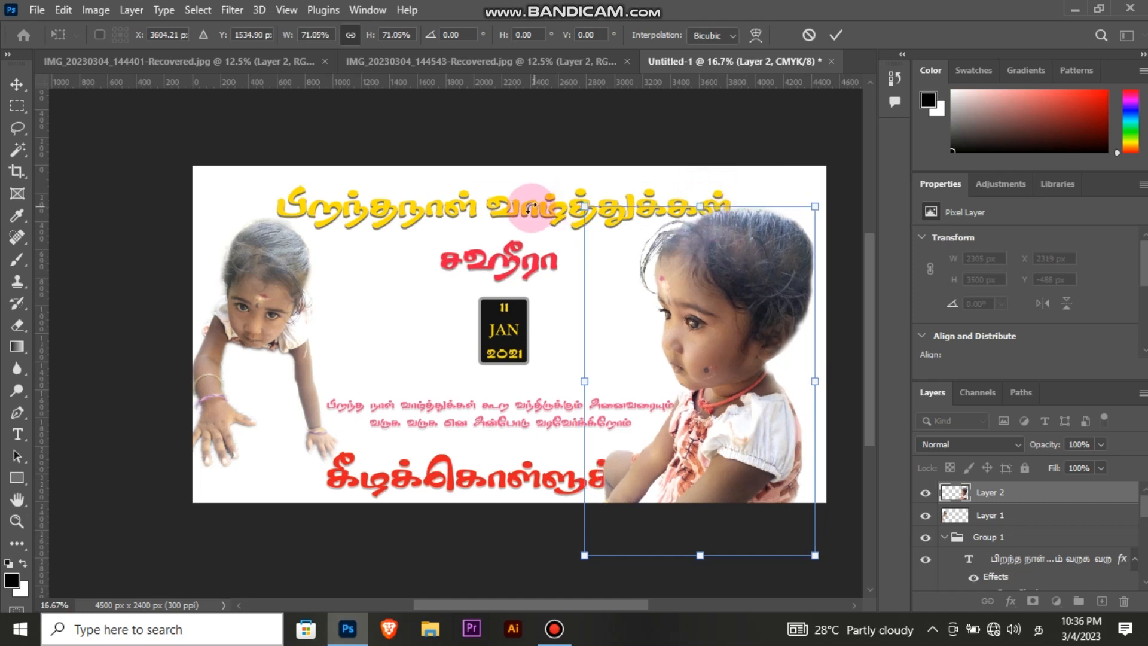
left_click(848, 36)
Shift the heading, name, date box and pink welcome message slightly upward to even out their spacing.
left_click_drag(475, 212, 463, 198)
left_click_drag(510, 267, 510, 262)
left_click_drag(442, 321, 508, 367)
left_click_drag(496, 323, 498, 323)
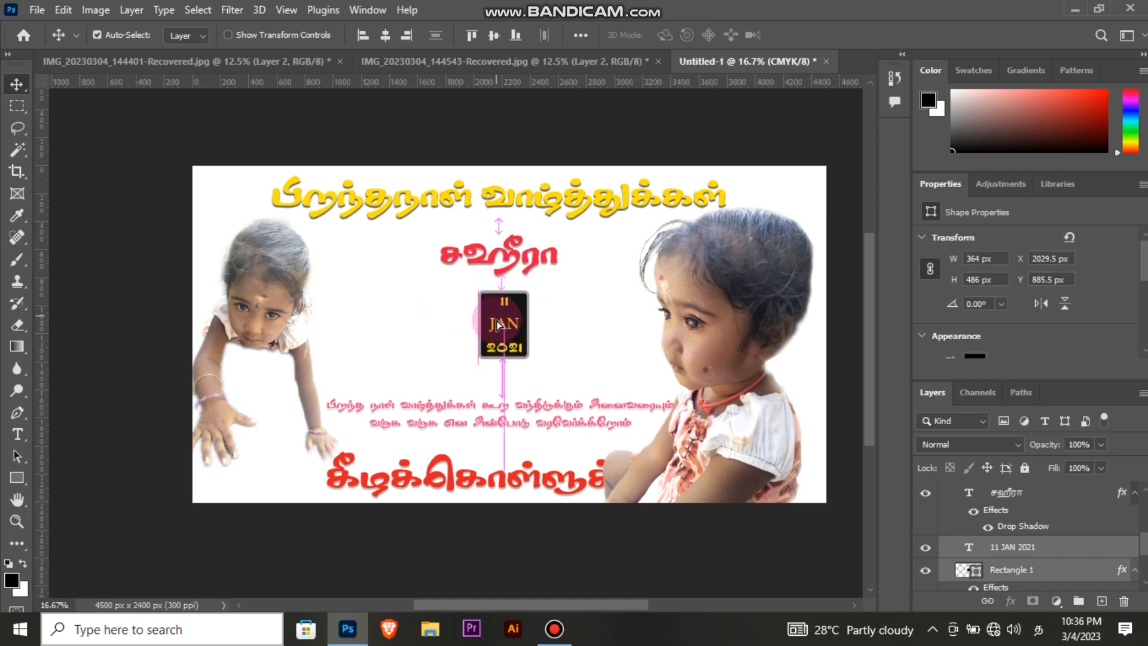
left_click(534, 406)
left_click_drag(529, 412, 529, 402)
Resize the seated-child photo to about 1540 × 2338 px and place it against the canvas's right edge at about X 3194 px, Y 222 px.
left_click_drag(750, 473, 780, 458)
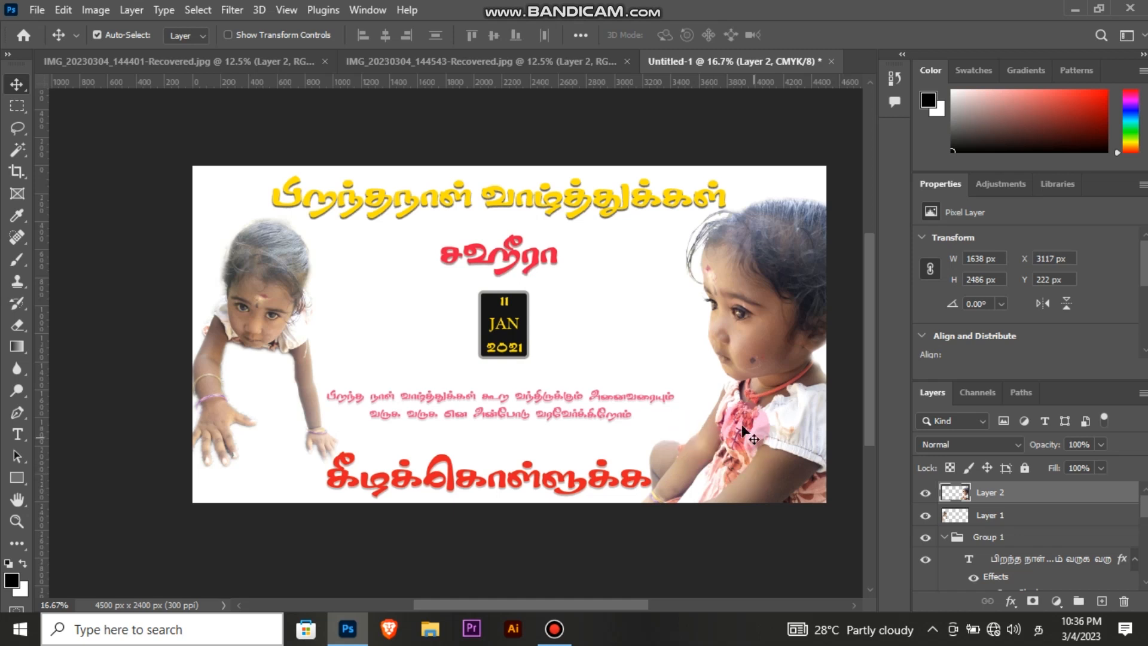
mouse_move(737, 336)
left_mouse_down()
mouse_move(727, 357)
mouse_move(746, 313)
mouse_move(755, 346)
left_mouse_up()
key("ctrl+t")
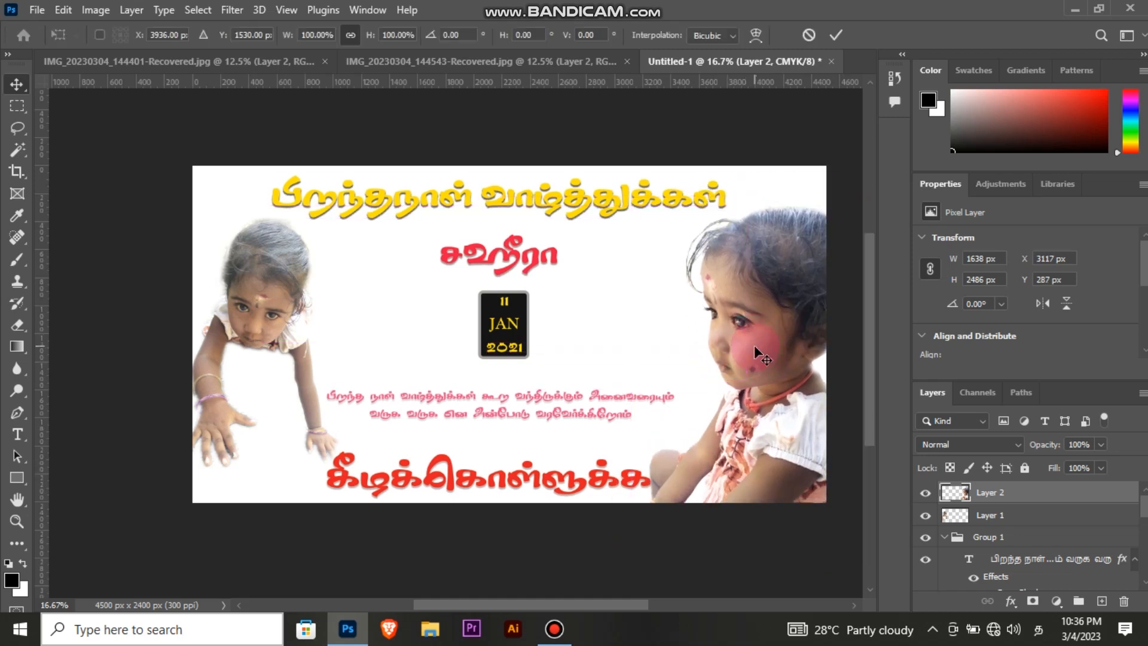
left_click_drag(768, 200, 747, 229)
left_click_drag(641, 394, 673, 385)
left_click_drag(769, 302, 768, 270)
left_click_drag(770, 495, 763, 529)
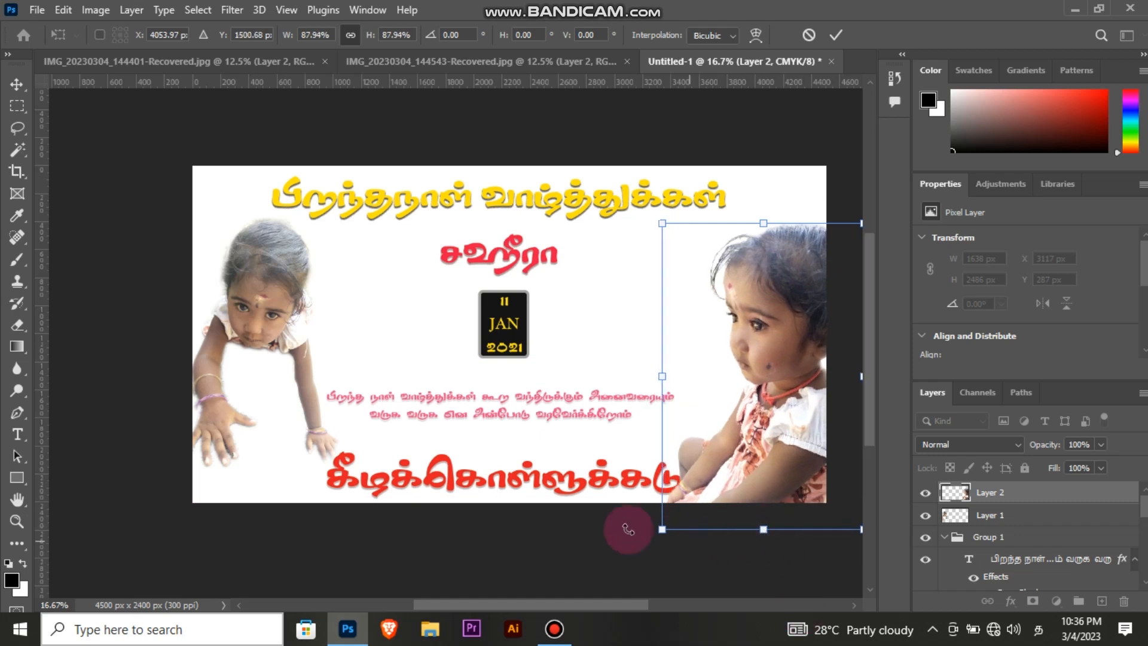
left_click_drag(765, 302, 753, 296)
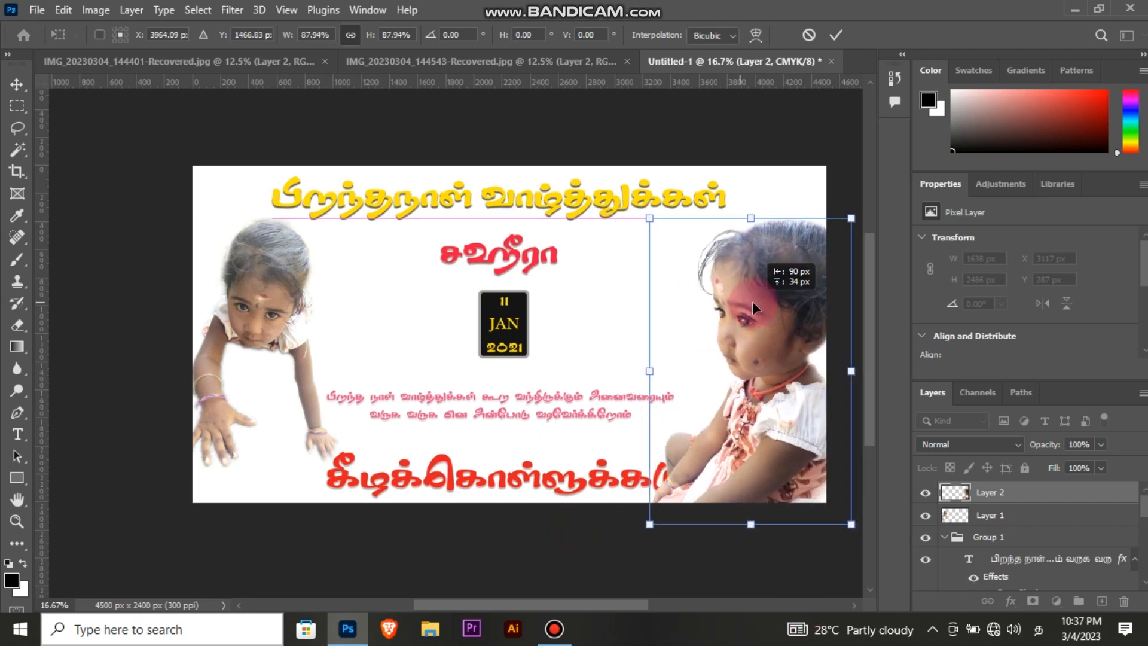
left_click_drag(751, 218, 757, 190)
left_click(835, 34)
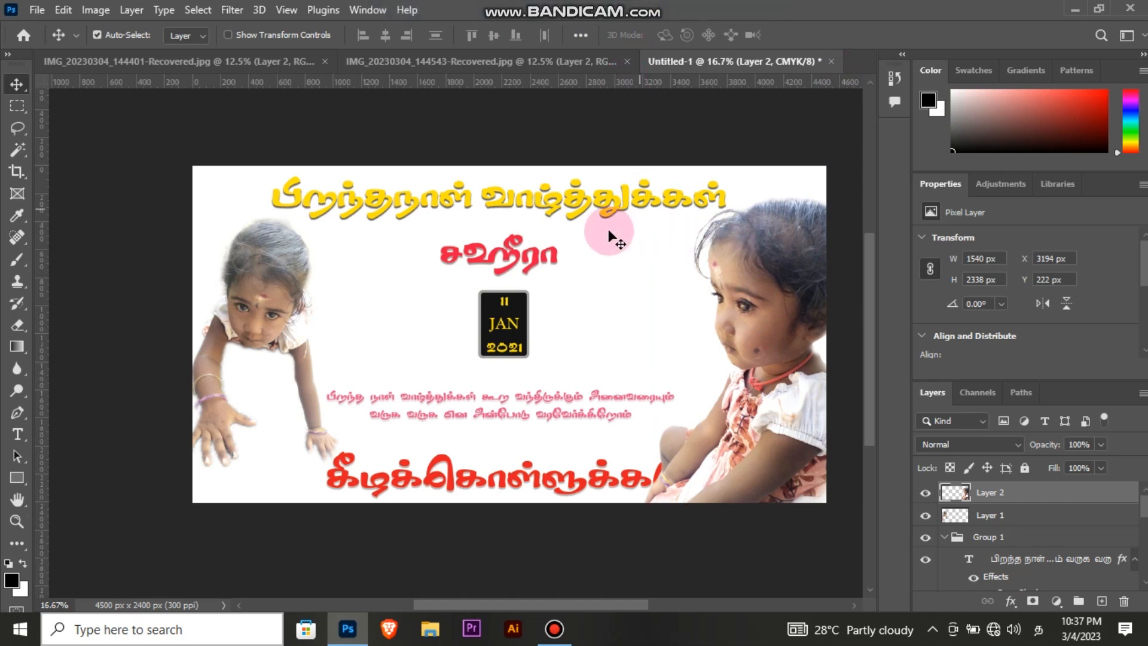
Move the crawling-child photo slightly up to about X -70 px, Y 306 px.
mouse_move(253, 311)
left_mouse_down()
mouse_move(302, 329)
mouse_move(257, 335)
mouse_move(269, 323)
mouse_move(357, 323)
mouse_move(262, 317)
left_mouse_up()
left_click(321, 282)
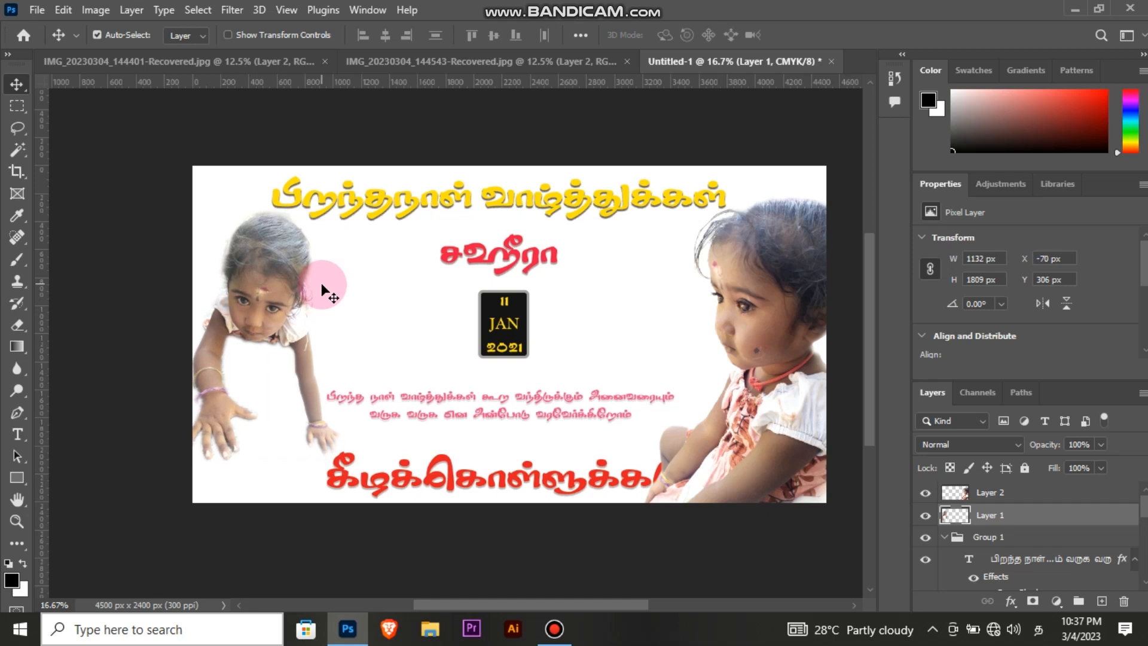
left_click(734, 346)
left_click(764, 349)
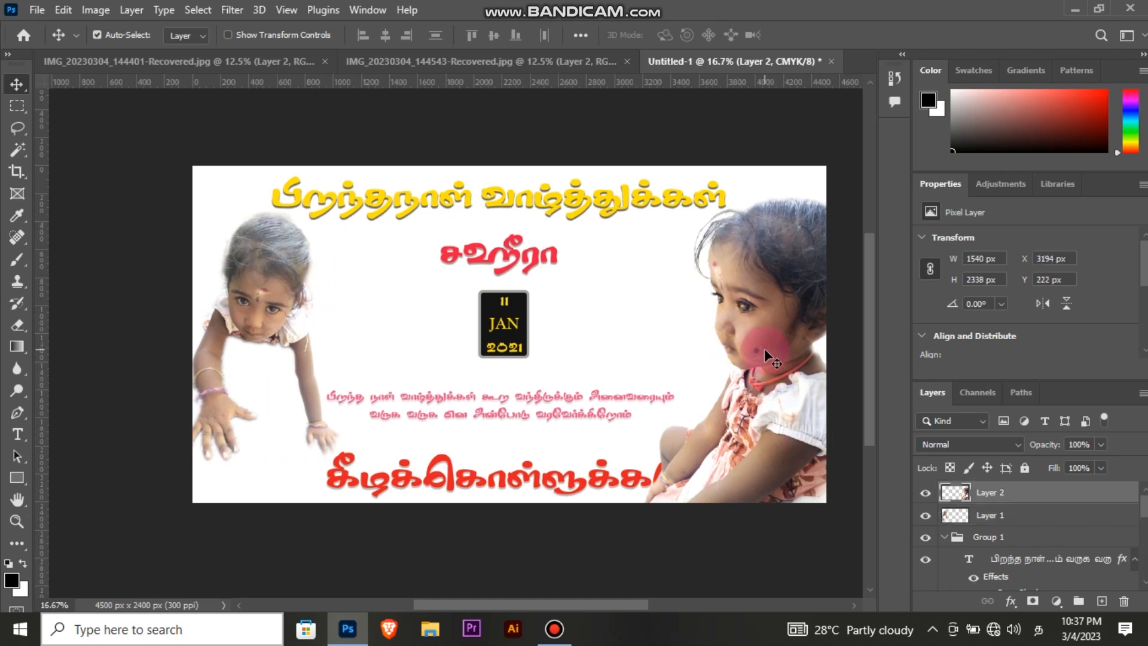
key("ctrl+m")
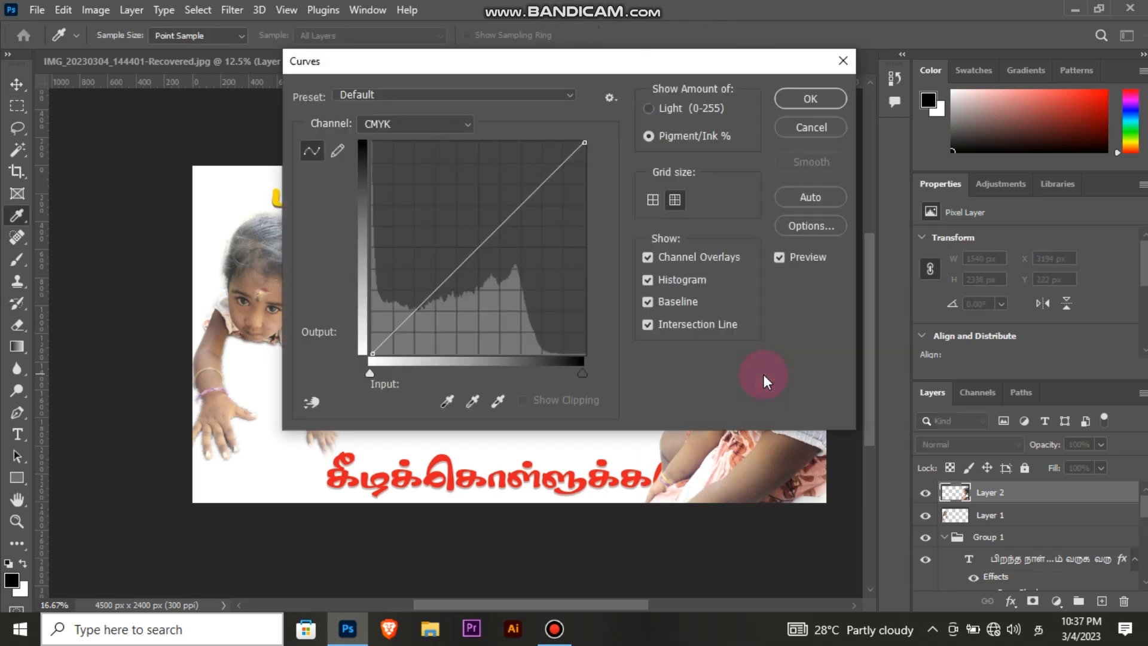
left_click_drag(520, 67, 266, 58)
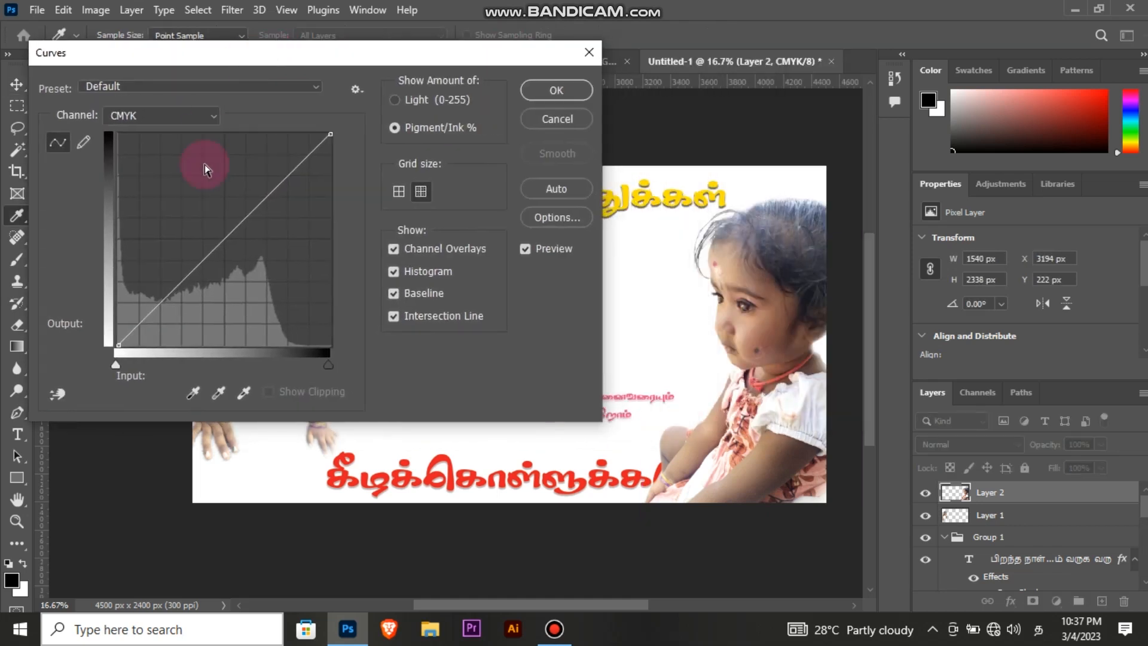
left_click(229, 226)
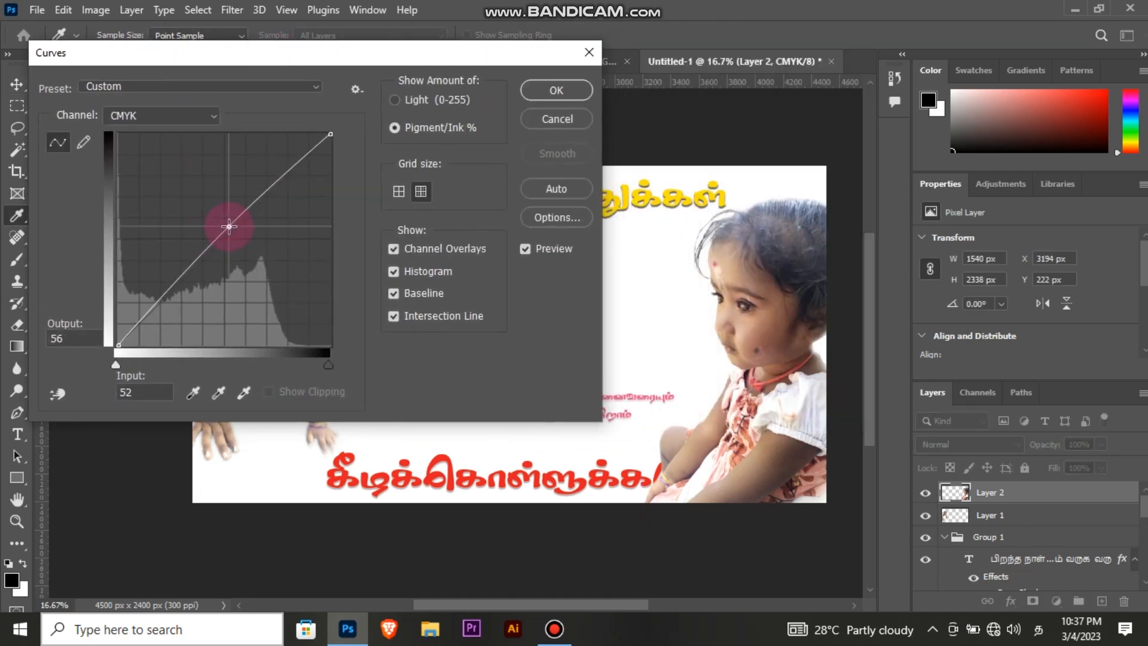
left_click(197, 248)
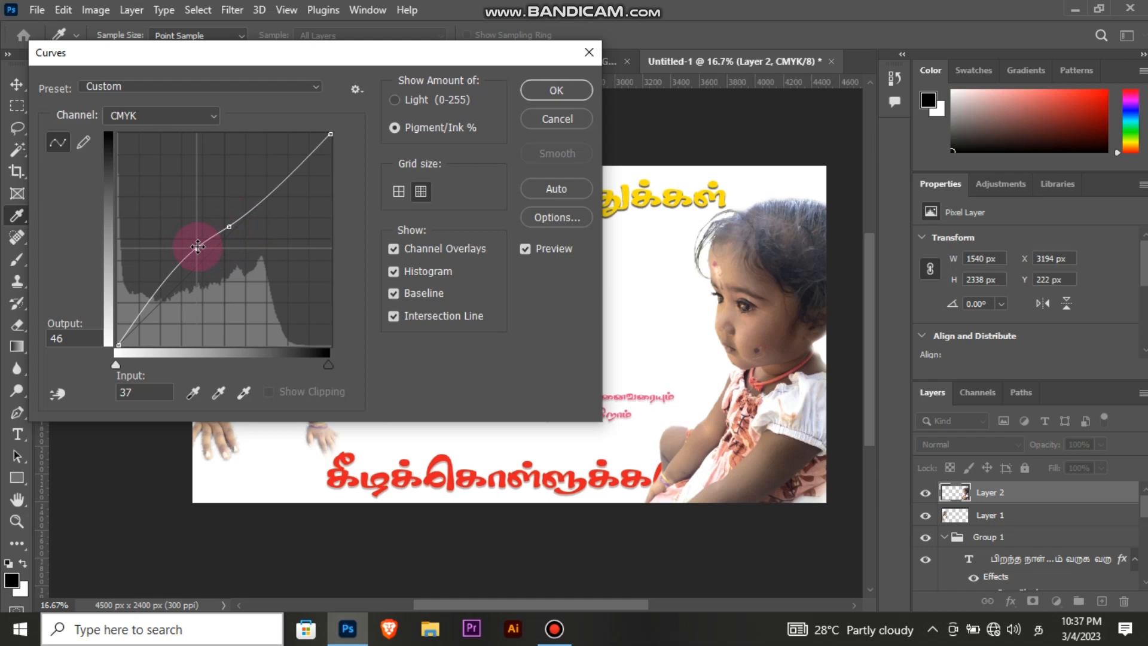
left_click_drag(197, 248, 199, 257)
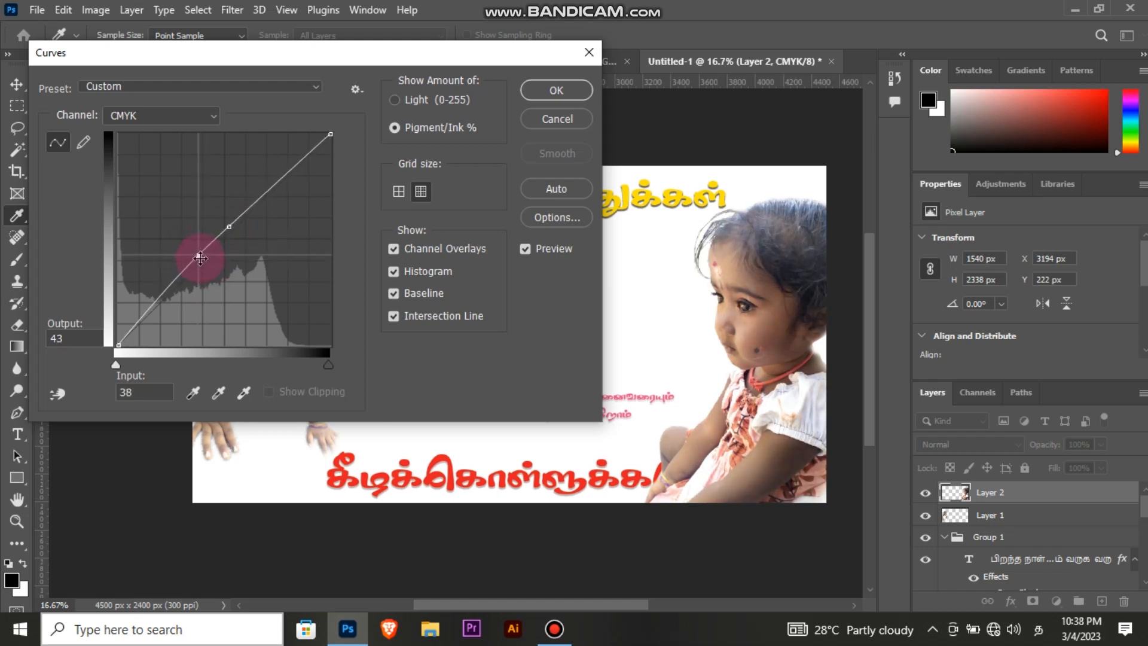
left_click(534, 128)
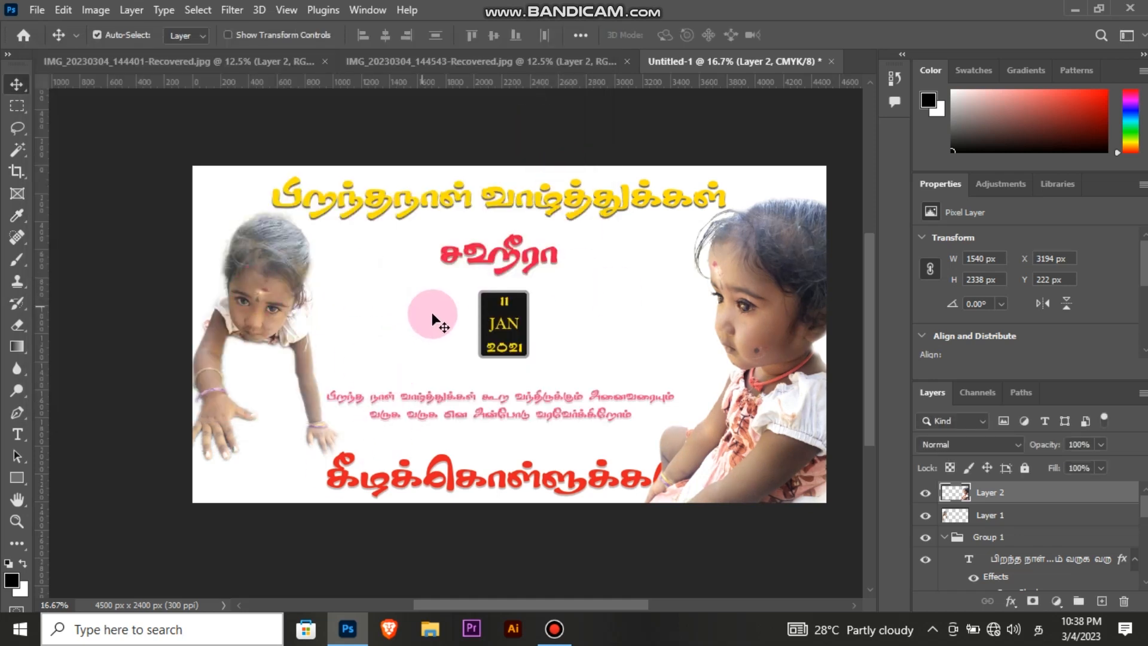
Erase the seated-child photo's lower-left edge beside the red text with a 196 px brush at about 8% hardness.
key("e")
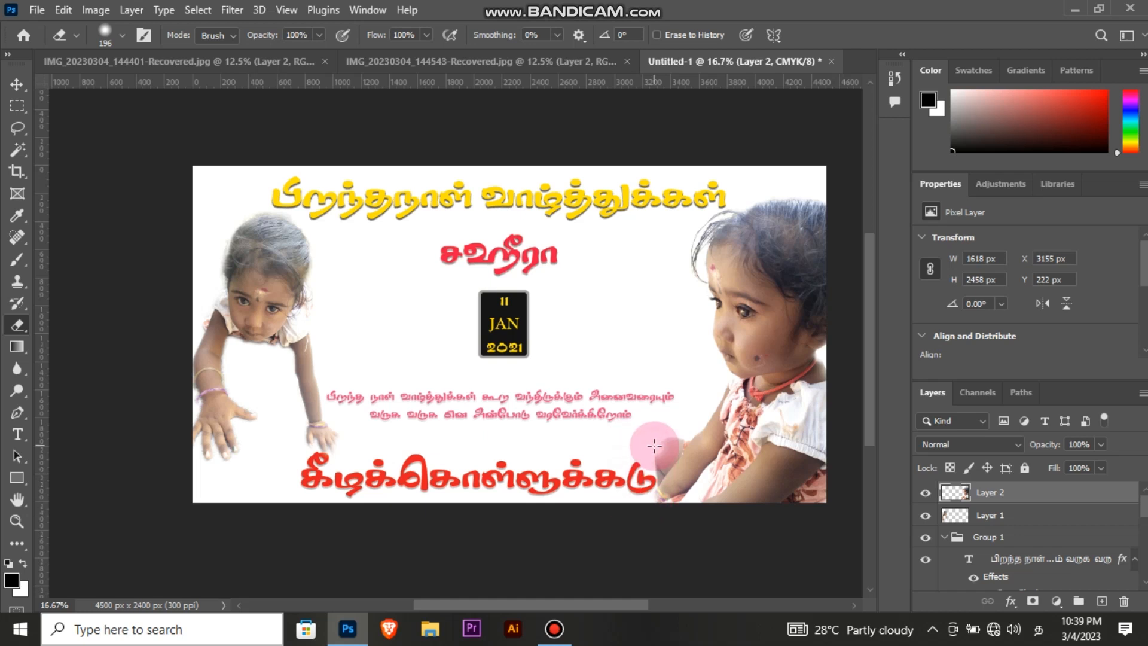
right_click(660, 457)
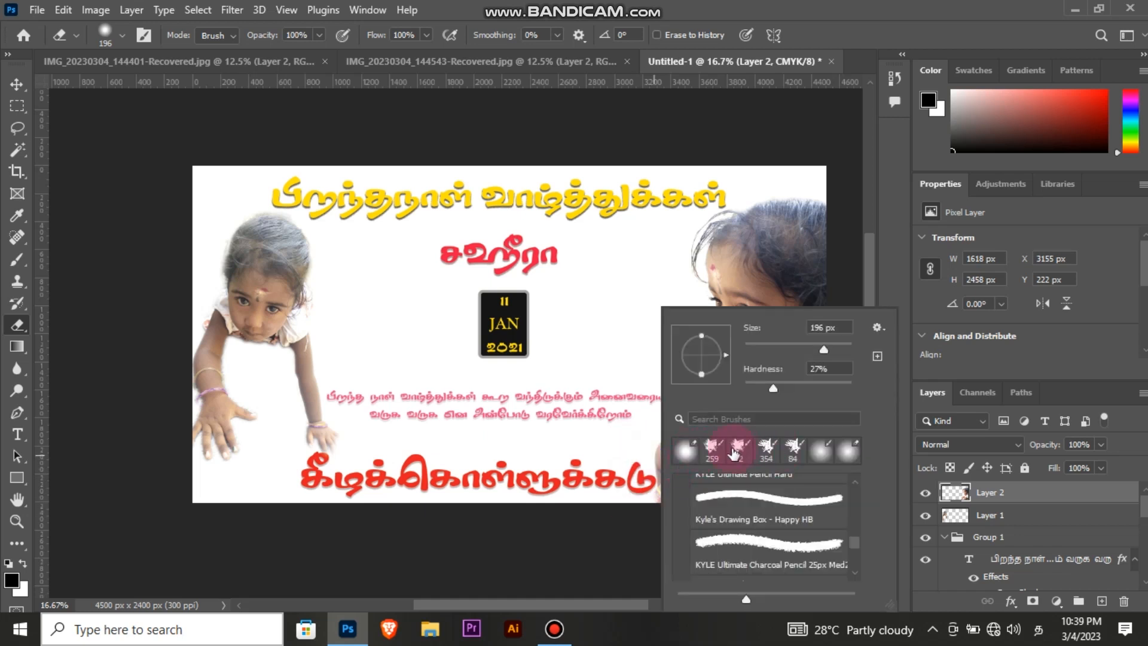
left_click_drag(756, 383, 753, 384)
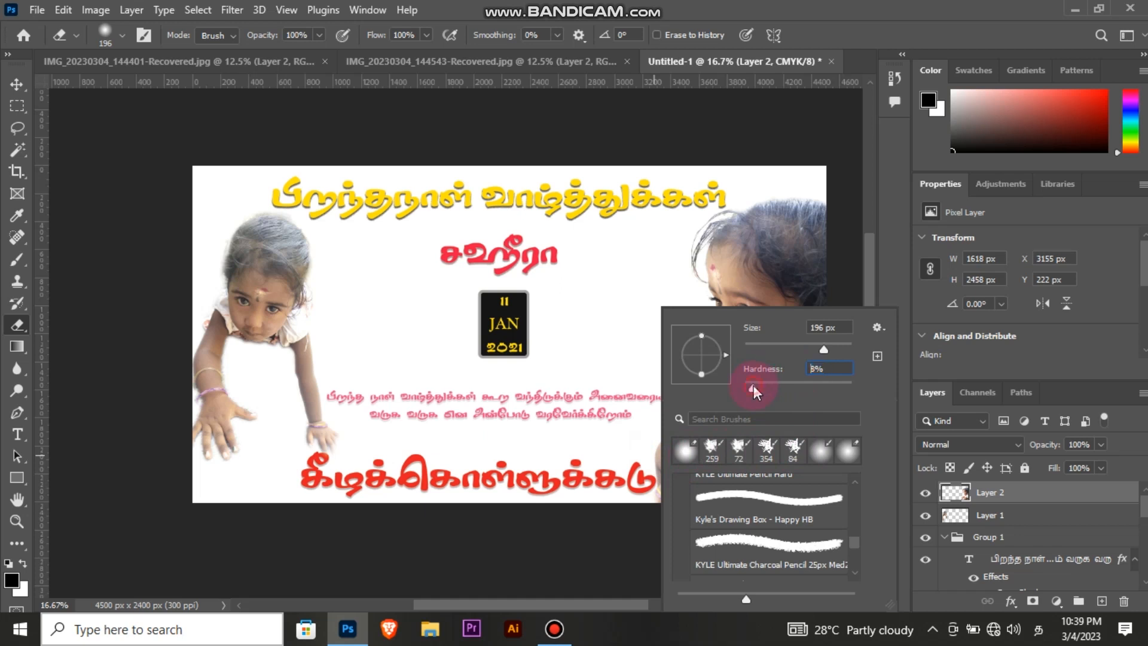
left_click(622, 382)
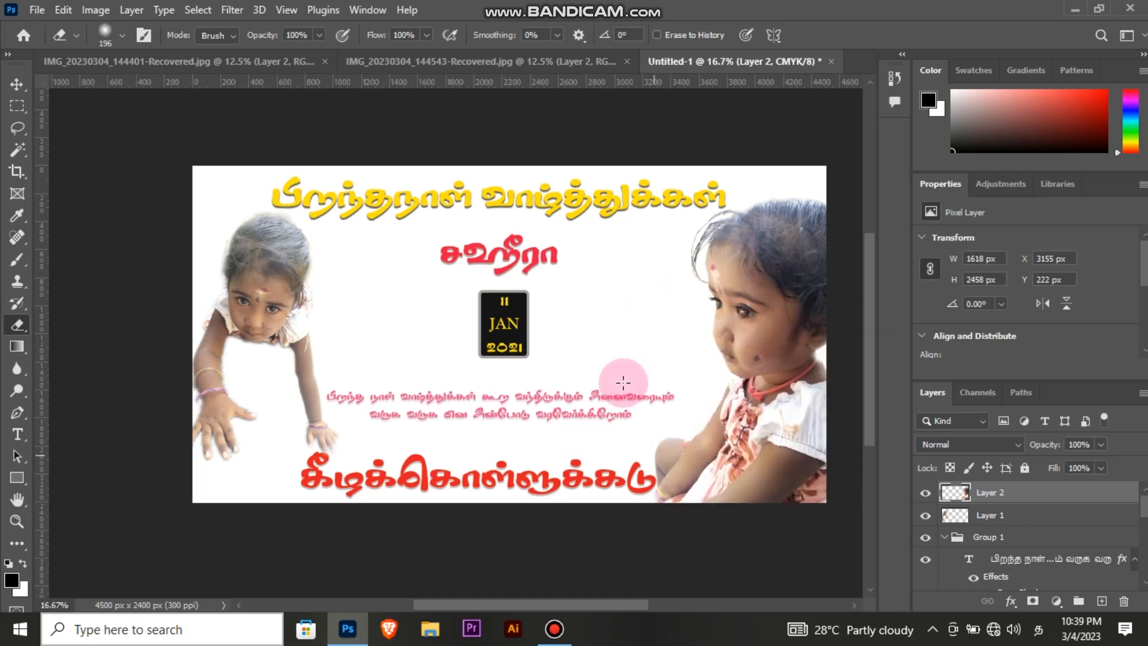
left_click(650, 462)
mouse_move(650, 461)
left_mouse_down()
mouse_move(663, 519)
mouse_move(639, 456)
mouse_move(670, 526)
mouse_move(645, 464)
mouse_move(673, 423)
mouse_move(655, 445)
mouse_move(685, 425)
mouse_move(652, 468)
mouse_move(690, 424)
mouse_move(657, 480)
left_mouse_up()
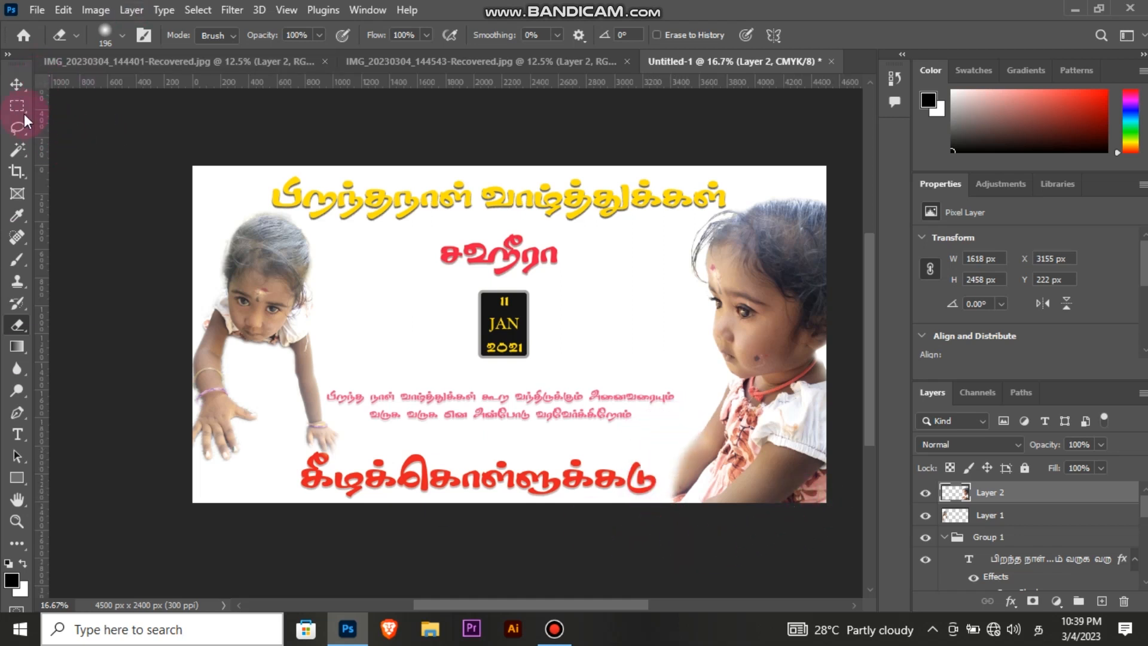
Nudge the red bottom line slightly right between the two child photos.
left_click(17, 84)
left_click_drag(495, 484, 500, 484)
left_click(172, 238)
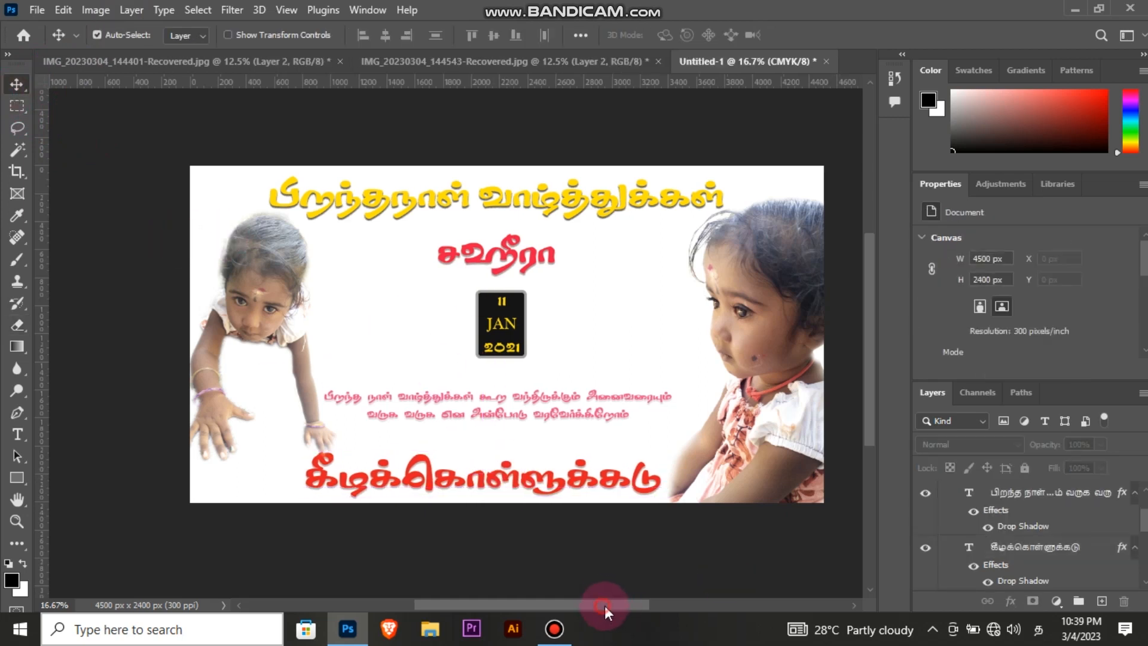
Duplicate the crawling-child photo, place the copy's layer directly above the red bottom line's layer, and position it at about X 565 px, Y 385 px.
scroll(606, 603, "right", 1)
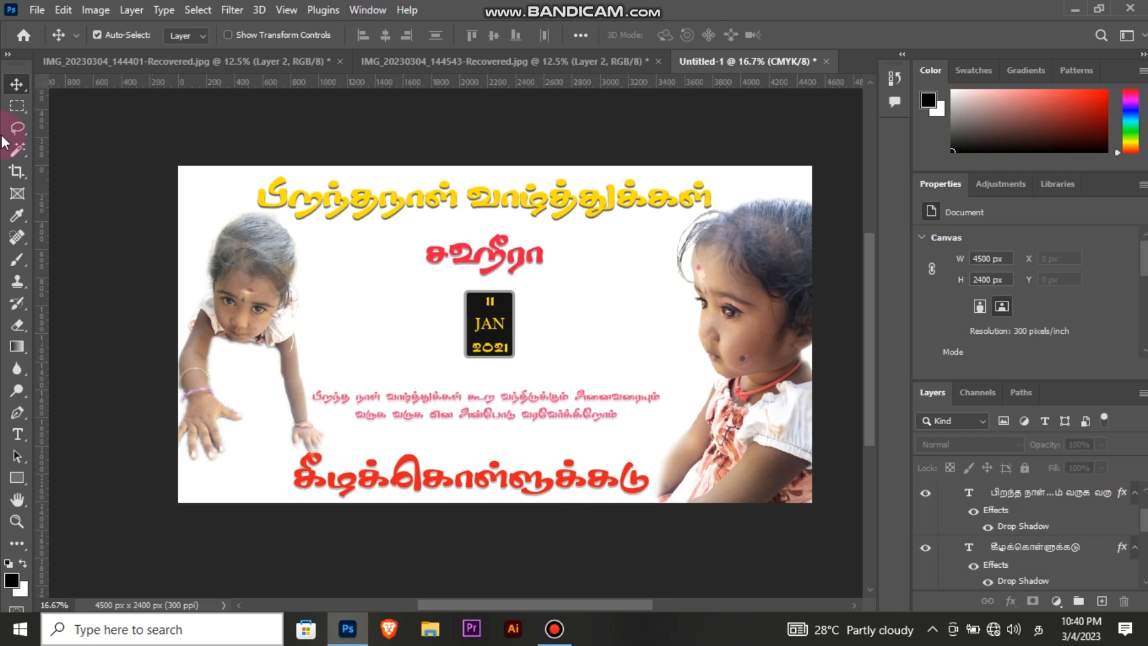
left_click(233, 285)
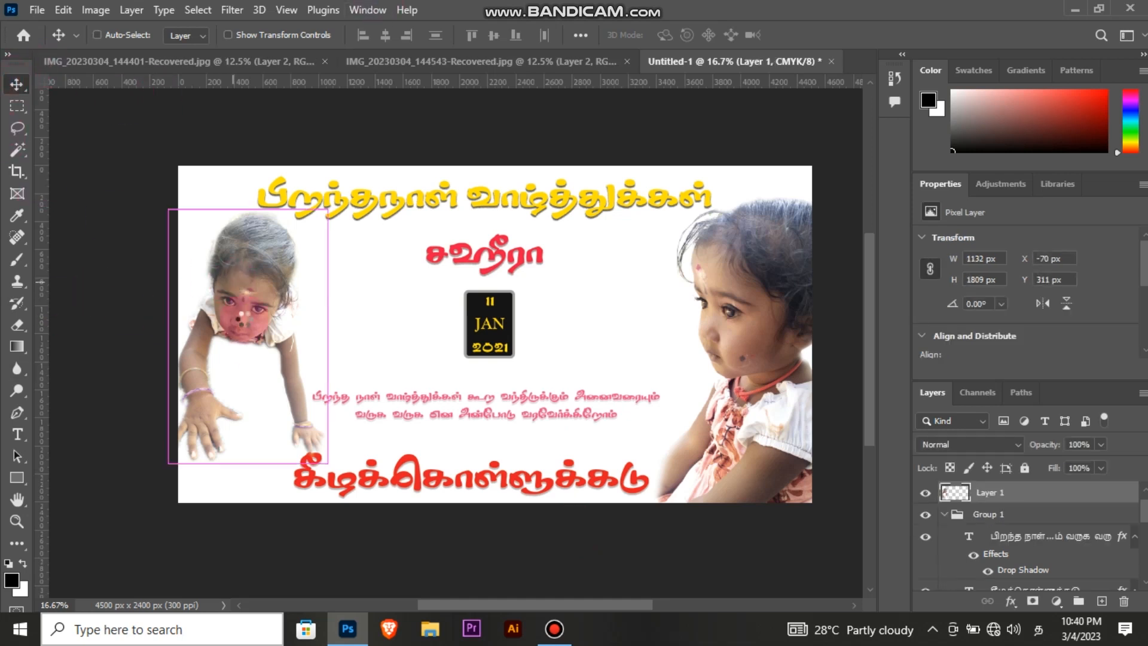
left_click_drag(267, 367, 371, 324)
mouse_move(1050, 499)
left_mouse_down()
mouse_move(1037, 594)
mouse_move(1047, 521)
left_mouse_up()
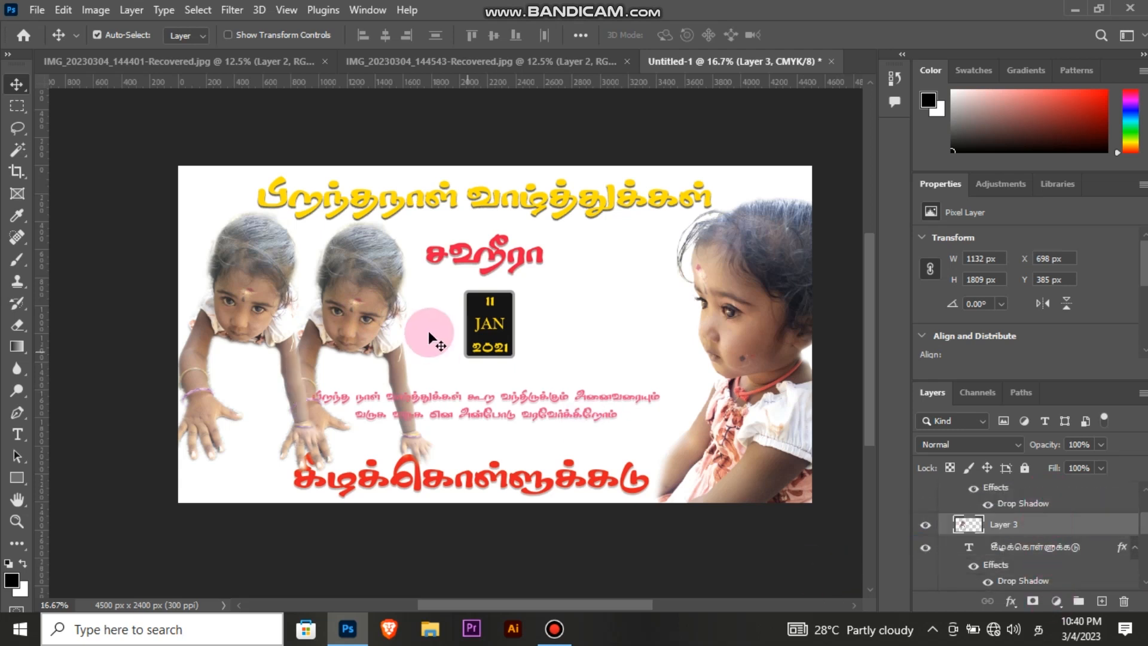
left_click_drag(359, 322, 346, 320)
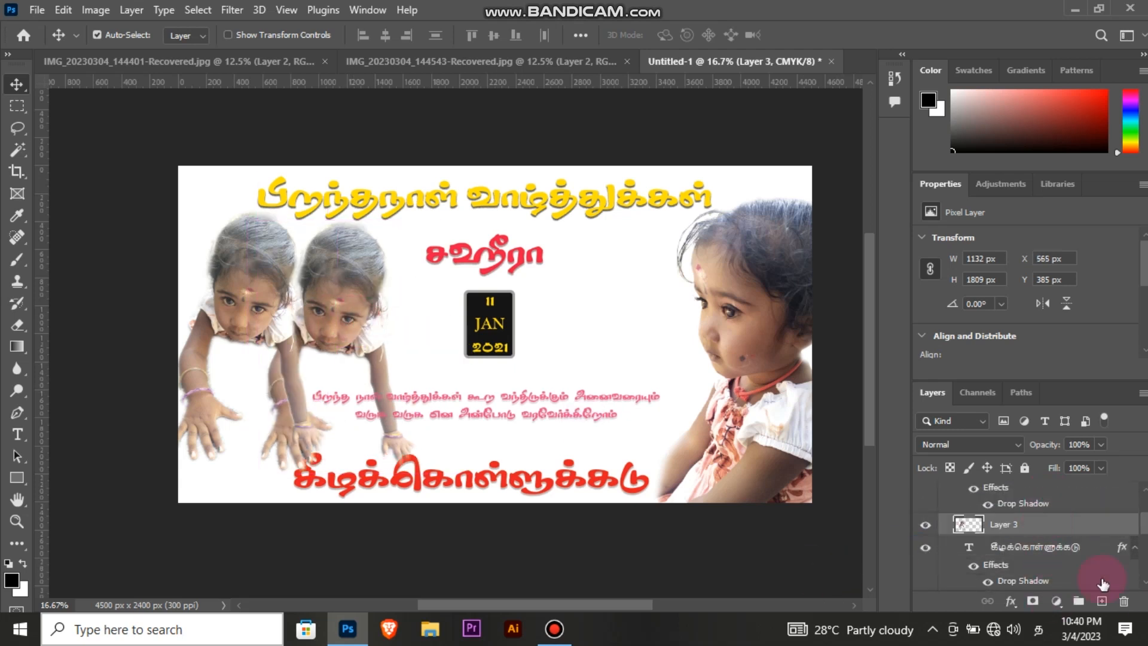
Set the crawling-child copy's blend mode to Luminosity and lower its opacity to make a faded grey ghost image.
left_click(953, 445)
left_click(969, 598)
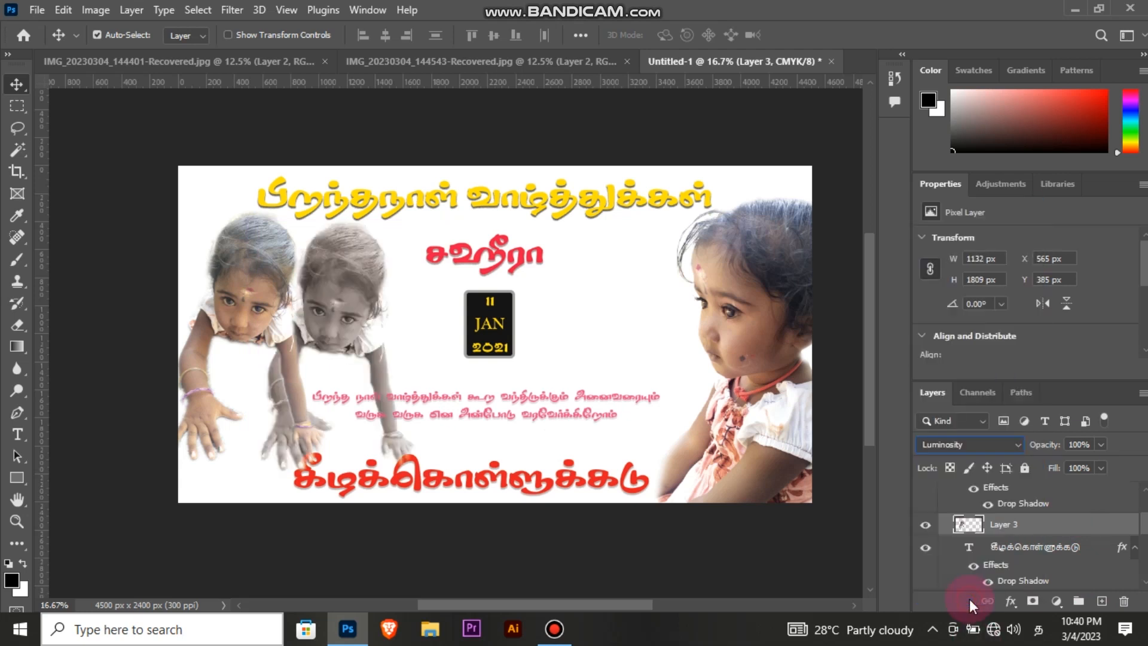
left_click(1101, 444)
left_click_drag(1087, 461, 1052, 475)
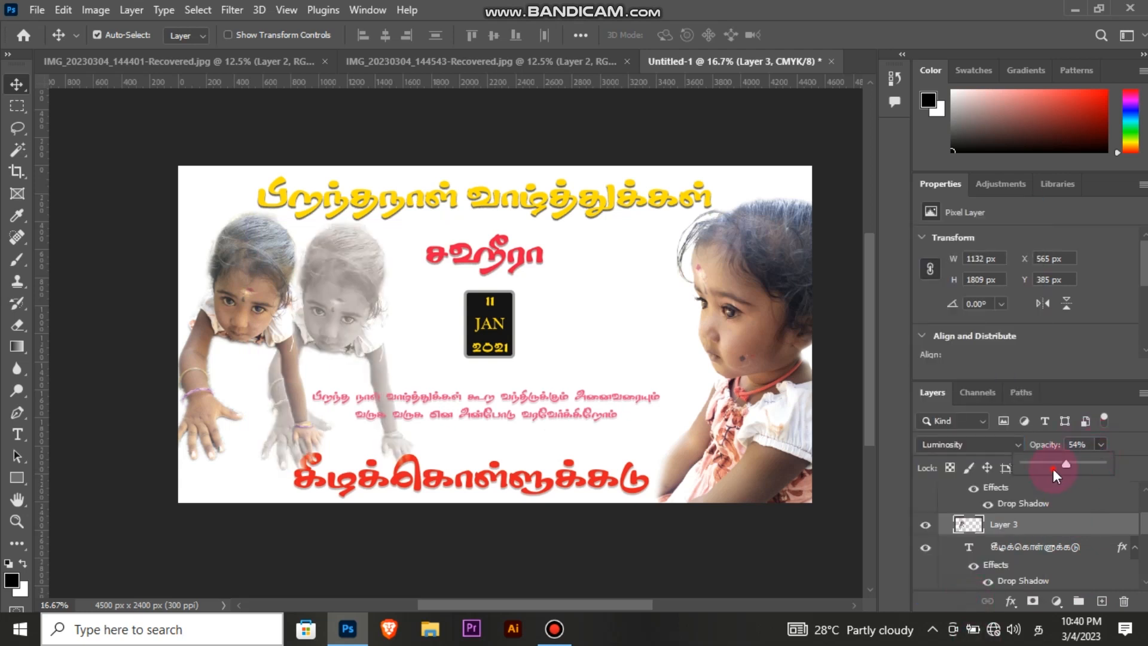
left_click(82, 281)
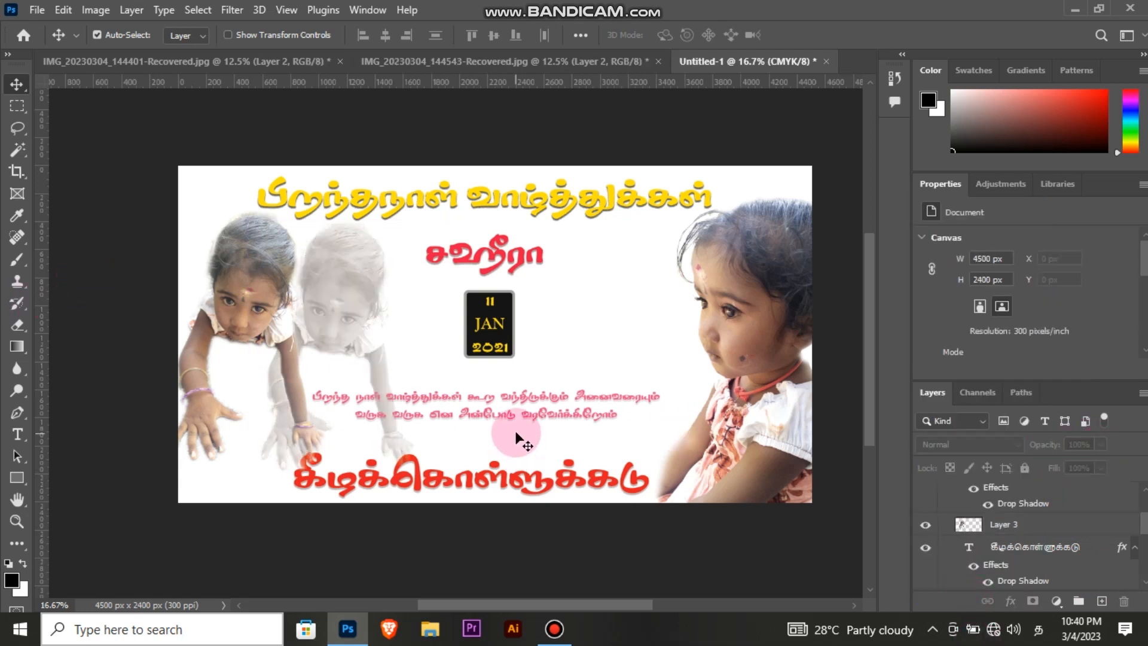
Duplicate the seated-child photo with the copy over the middle of the banner at about X 1441 px, Y 0 px.
left_click_drag(754, 356, 715, 349)
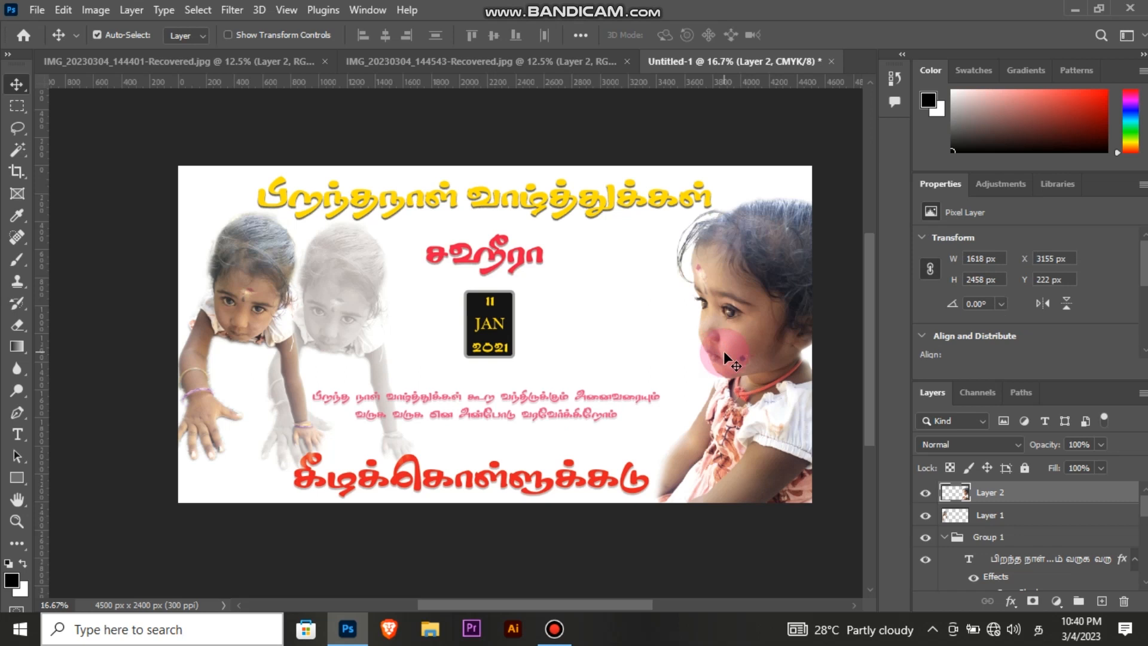
key("ctrl+v")
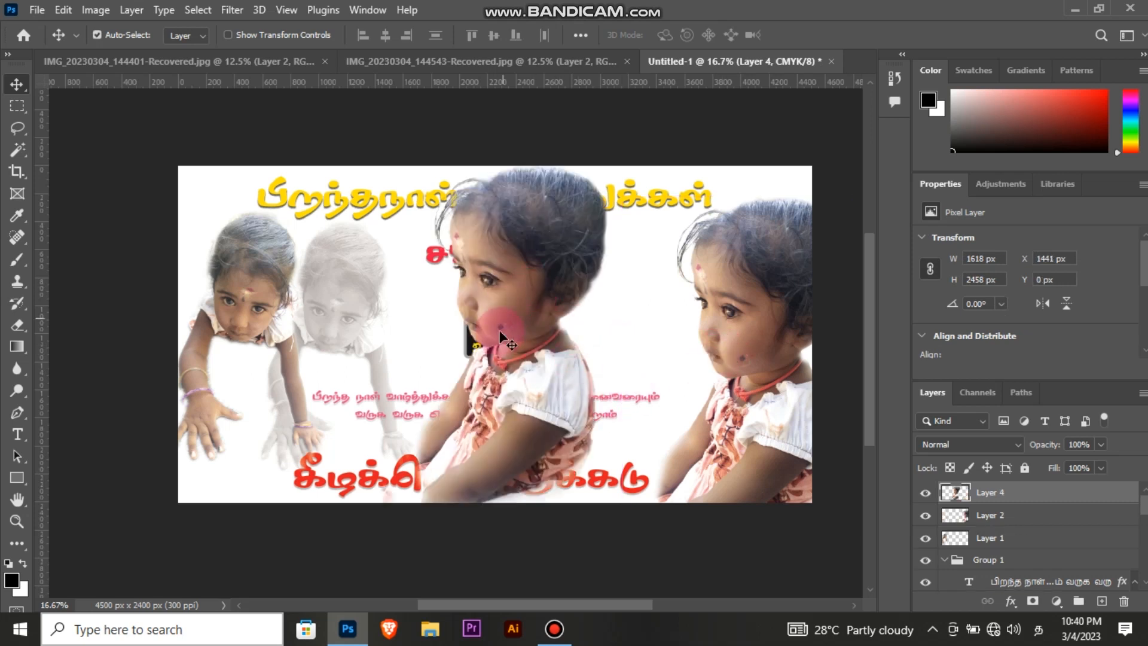
right_click(497, 306)
key("Escape")
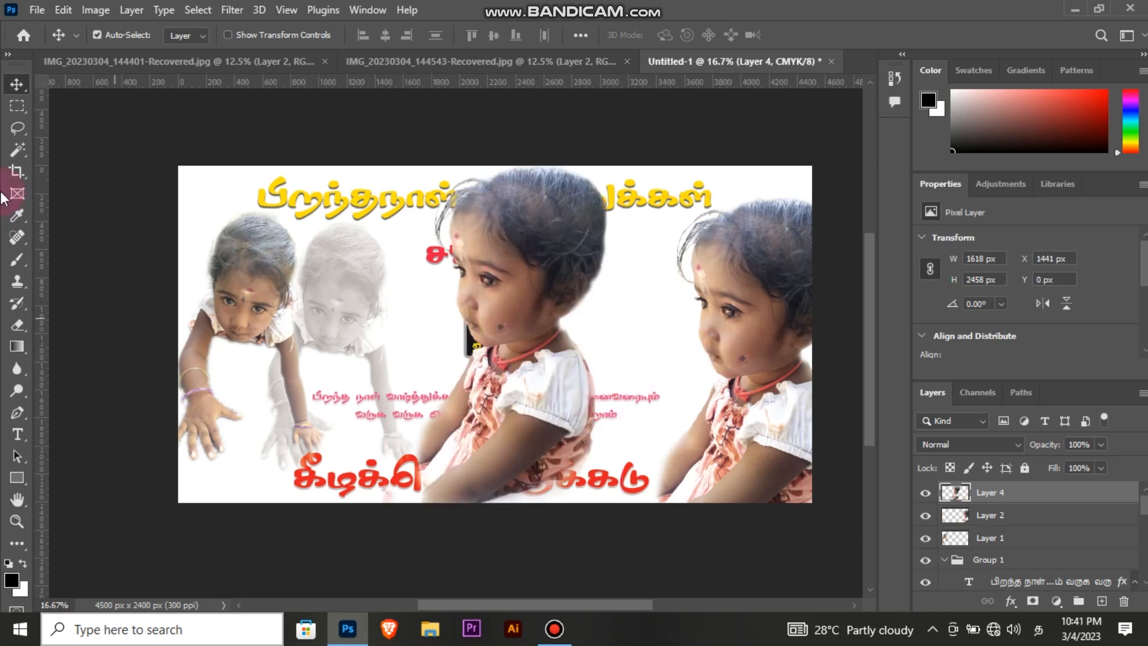
Erase the lower body of the seated-child copy with a soft eraser, size 448 px and hardness 8%.
left_click(17, 324)
right_click(270, 413)
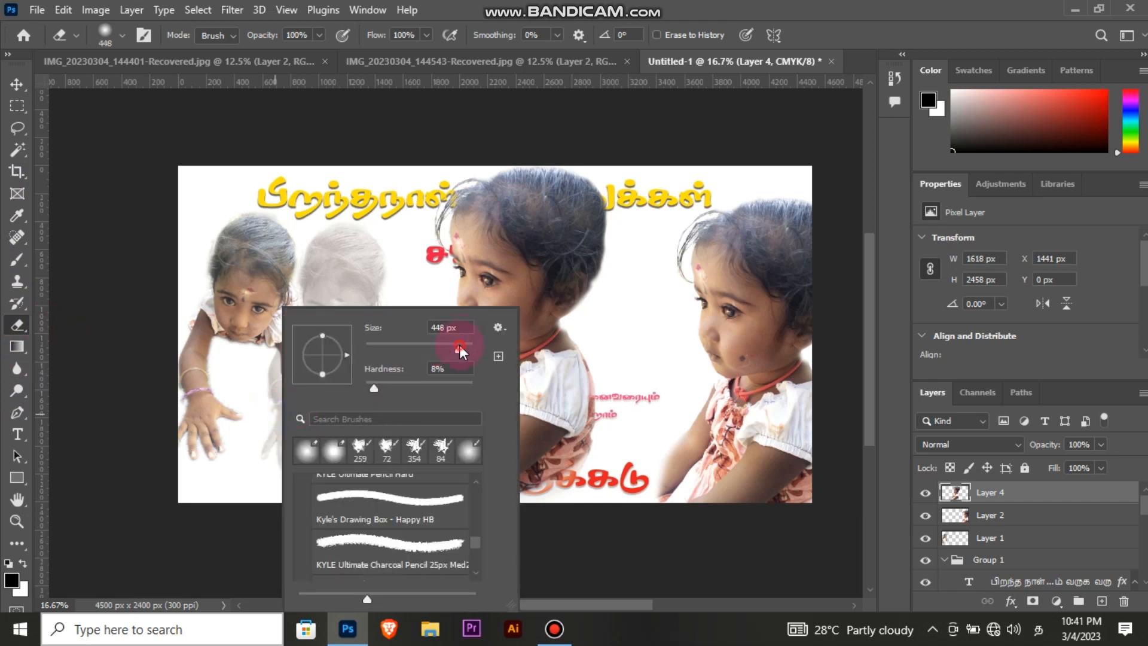
key("Return")
mouse_move(375, 357)
left_mouse_down()
mouse_move(568, 473)
mouse_move(426, 436)
left_mouse_up()
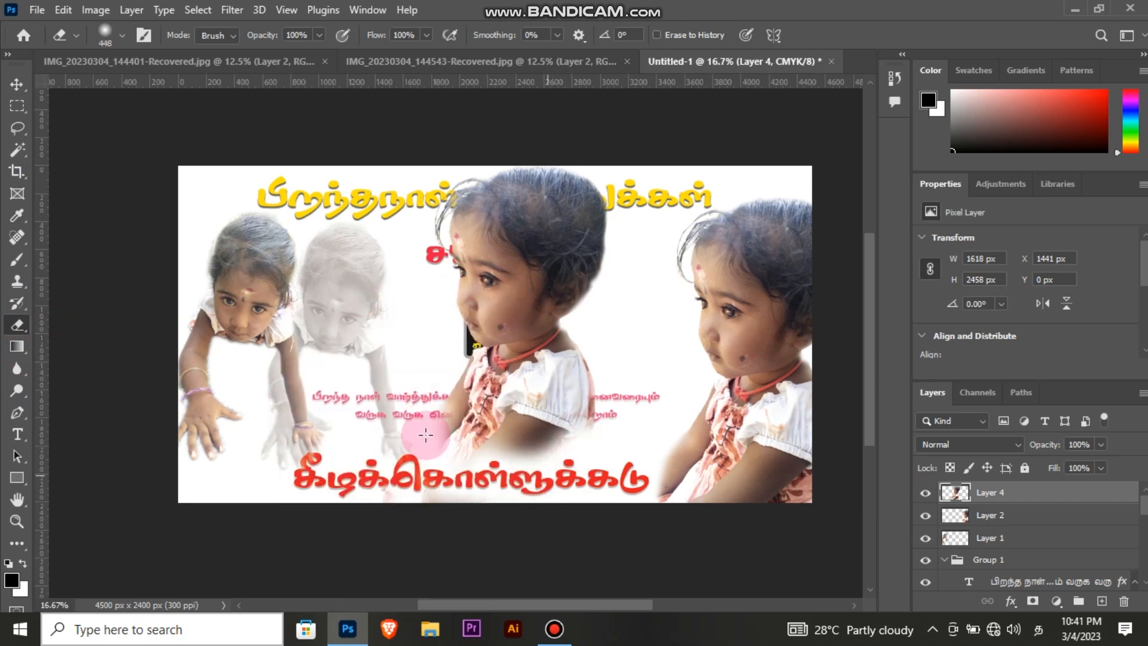
Scale the seated-child copy down to about 52% and place it between the date box and the original seated child.
key("ctrl+t")
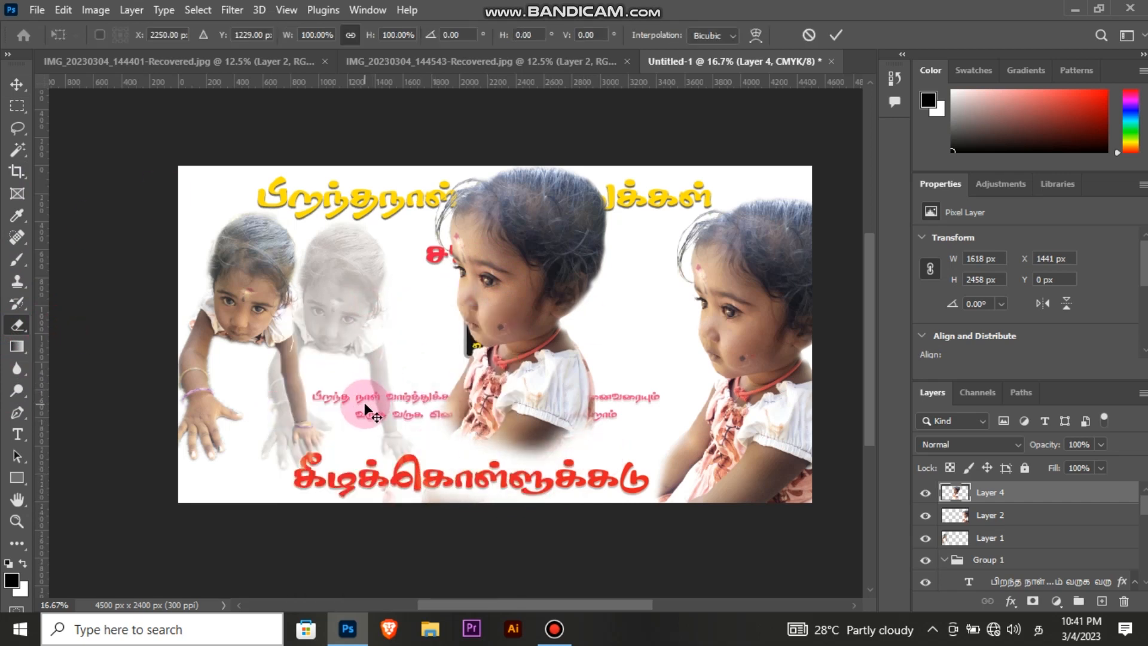
left_click_drag(496, 161, 496, 259)
left_click_drag(528, 317, 627, 285)
left_click_drag(605, 472, 598, 404)
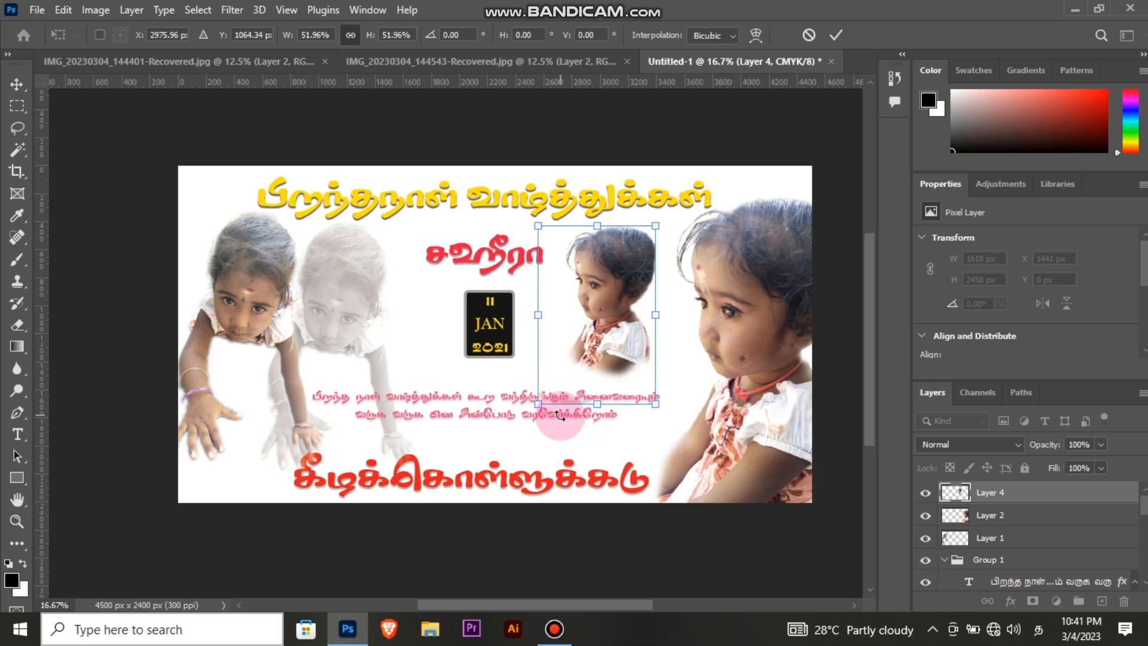
Try a horizontal flip of the seated-child copy and flip it back to its original direction.
right_click(605, 285)
left_click(683, 586)
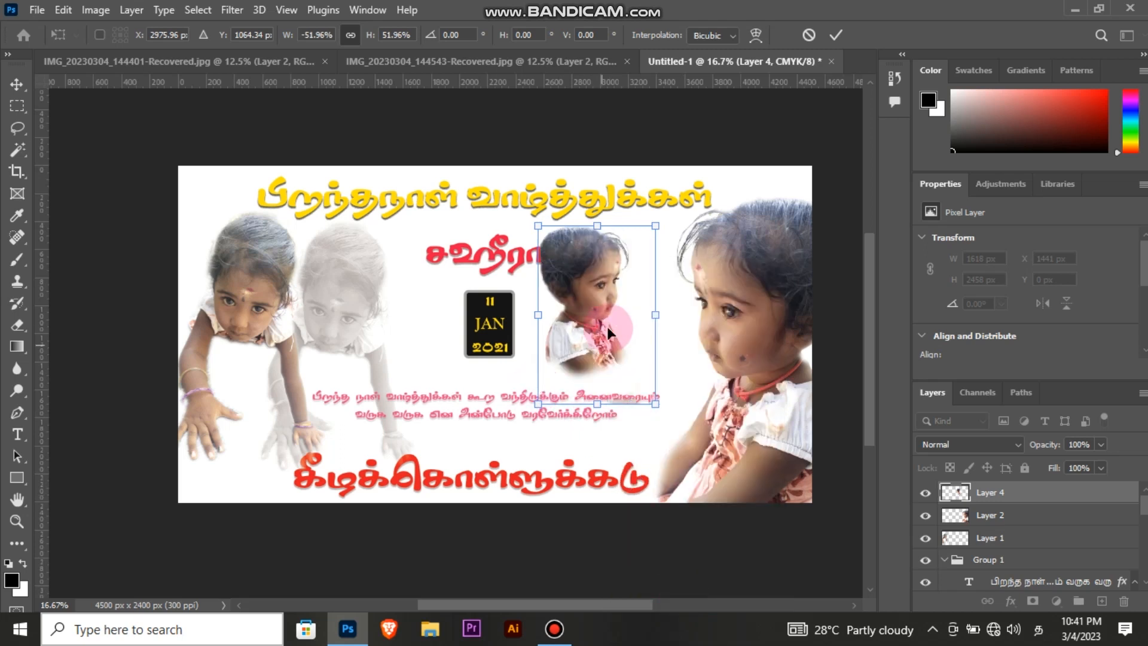
left_click_drag(607, 326, 623, 321)
right_click(623, 321)
left_click(661, 588)
right_click(630, 339)
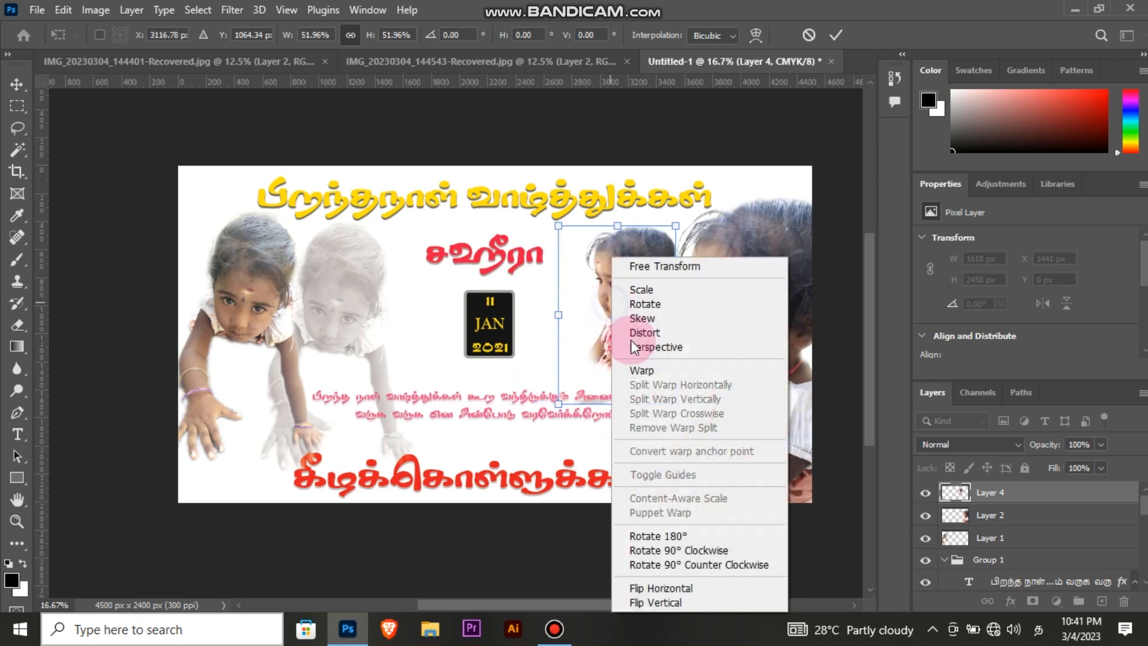
Resize the seated-child copy to about 47% and position it at about X 2601 px, Y 541 px beside the date box.
left_click_drag(604, 323, 575, 331)
left_click_drag(589, 235, 592, 275)
left_click_drag(587, 320, 582, 312)
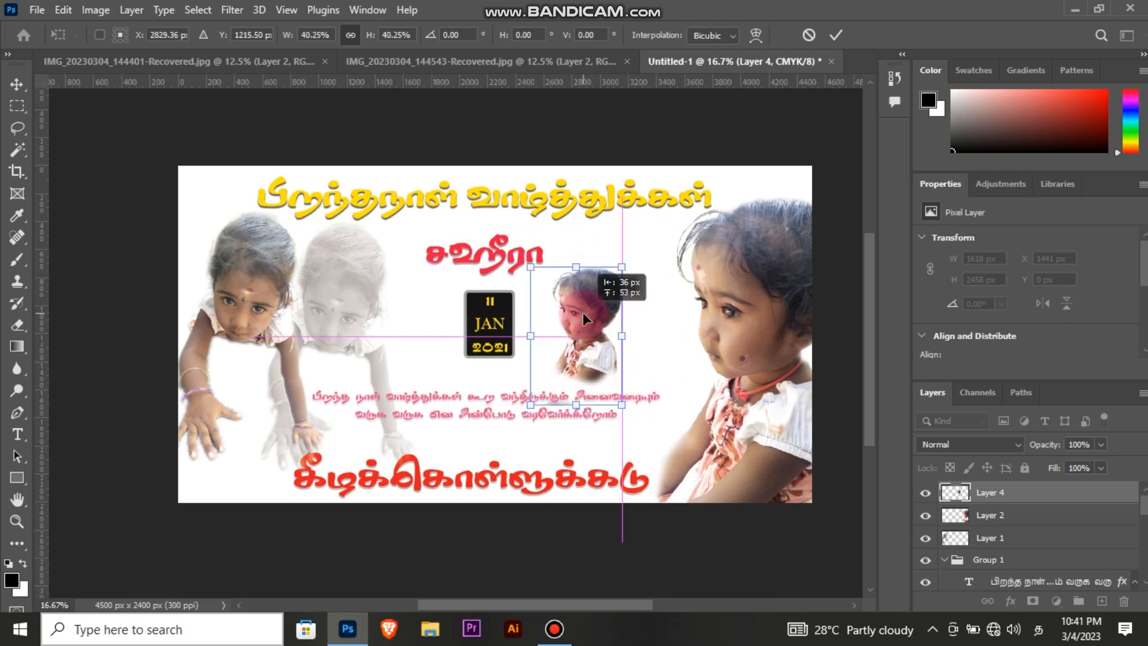
left_click_drag(575, 267, 576, 274)
left_click_drag(576, 327, 557, 324)
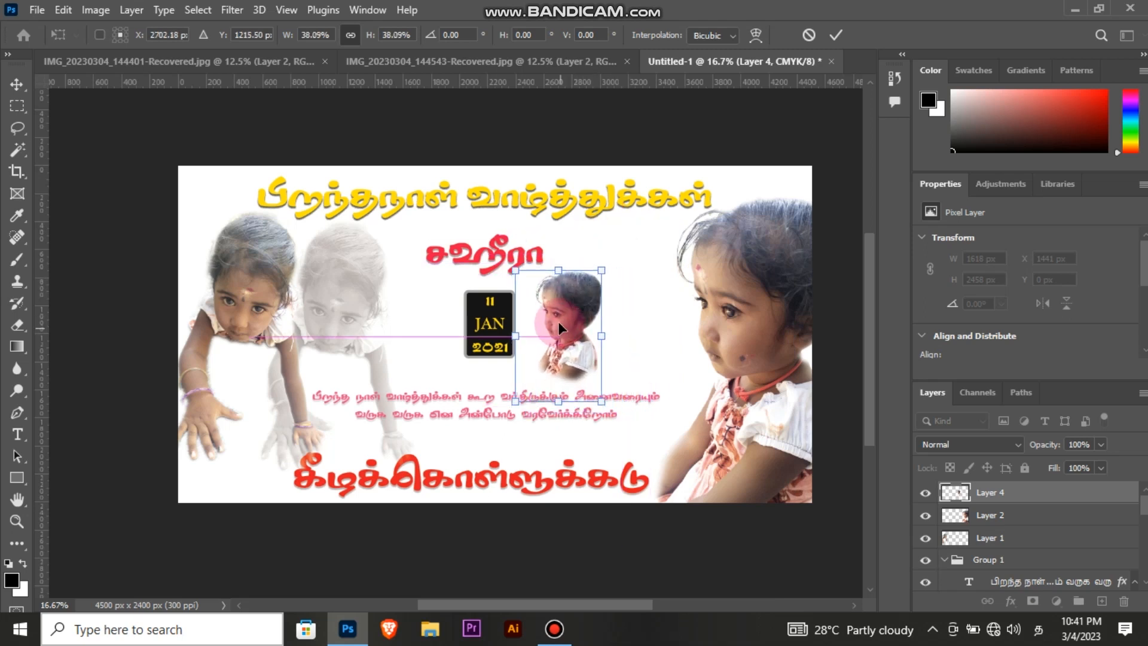
left_click_drag(558, 272, 559, 282)
left_click_drag(558, 326, 557, 335)
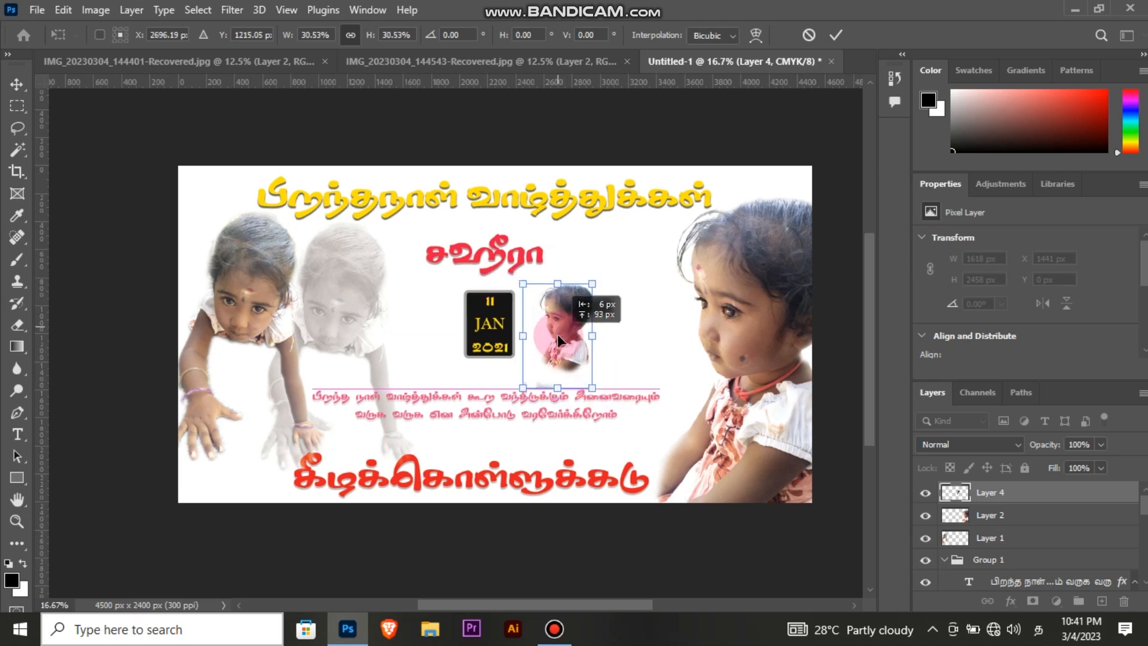
left_click_drag(557, 388, 551, 378)
left_click_drag(568, 338, 633, 336)
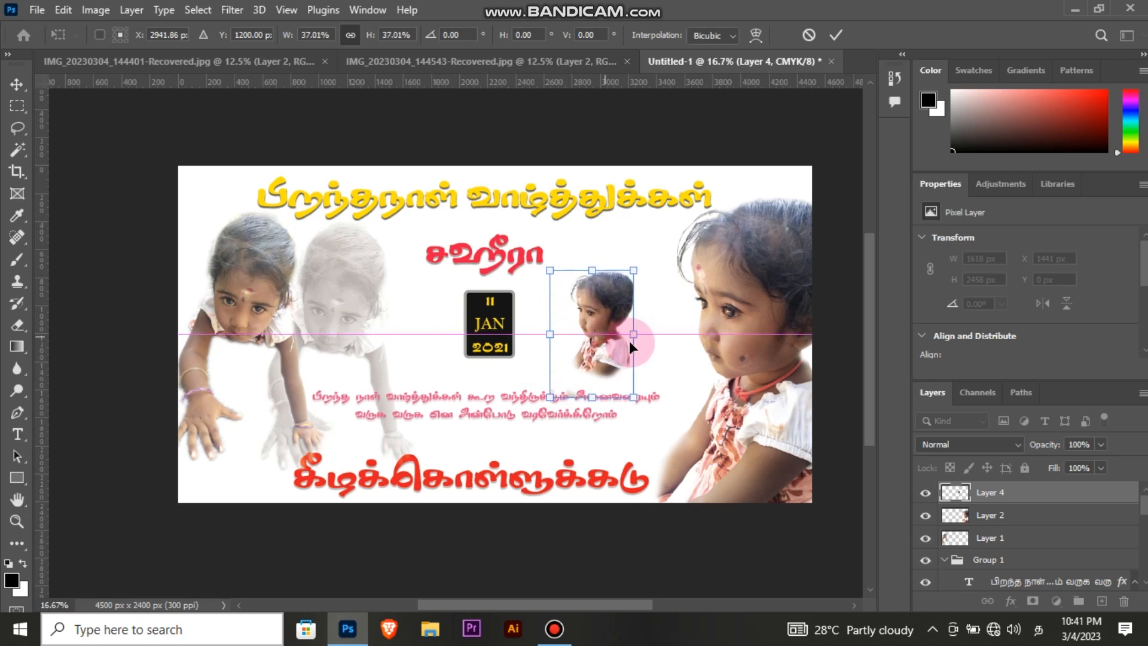
left_click_drag(604, 274, 609, 245)
left_click_drag(598, 369, 597, 403)
left_click(835, 36)
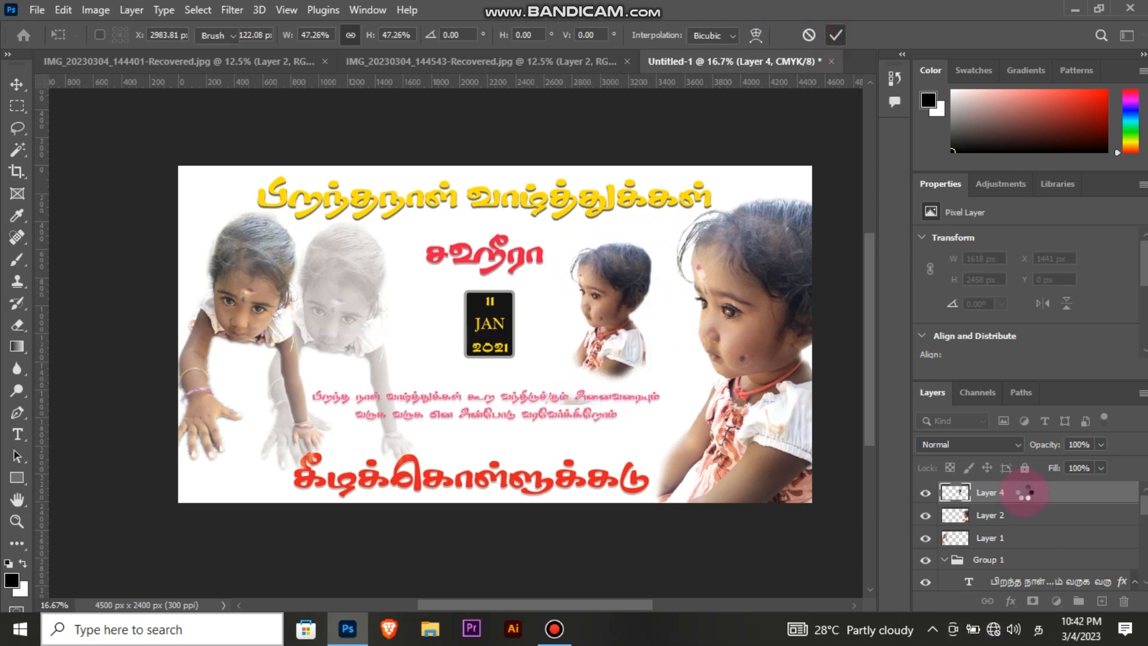
Set the seated-child copy's blend mode to Luminosity and its opacity to 38%.
left_click(1010, 445)
left_click(968, 596)
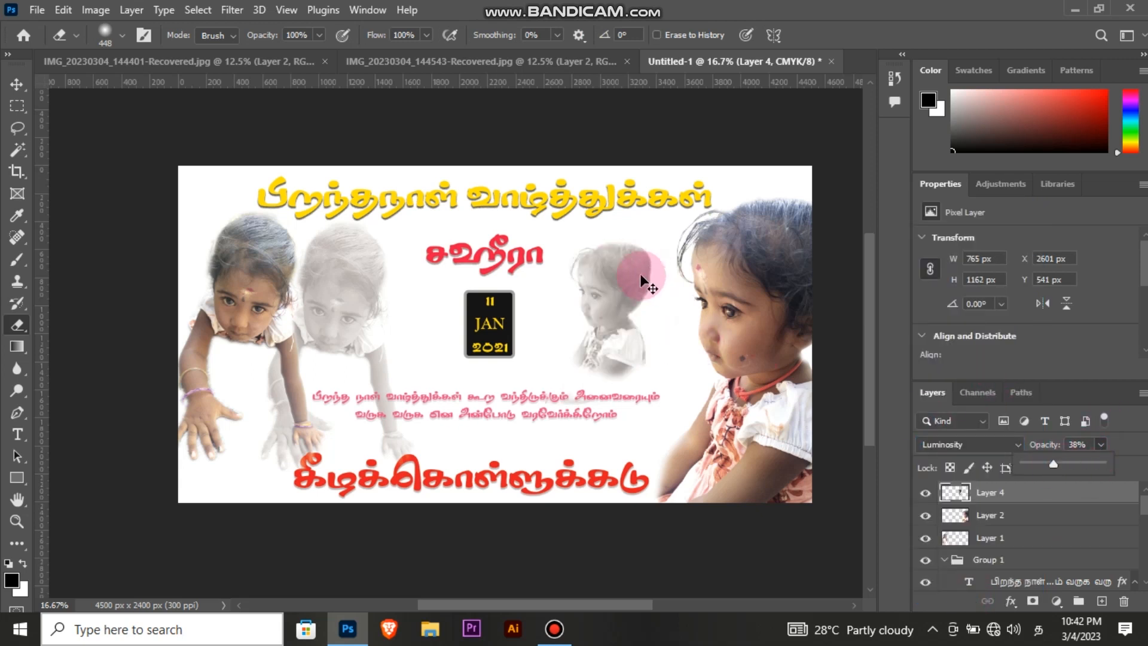
Enlarge the grey seated-child copy by about 155%, position it at about X 2250 px, Y 390 px, and set its fill to 80%.
key("ctrl+t")
left_click_drag(652, 242, 755, 176)
left_click_drag(673, 268, 621, 336)
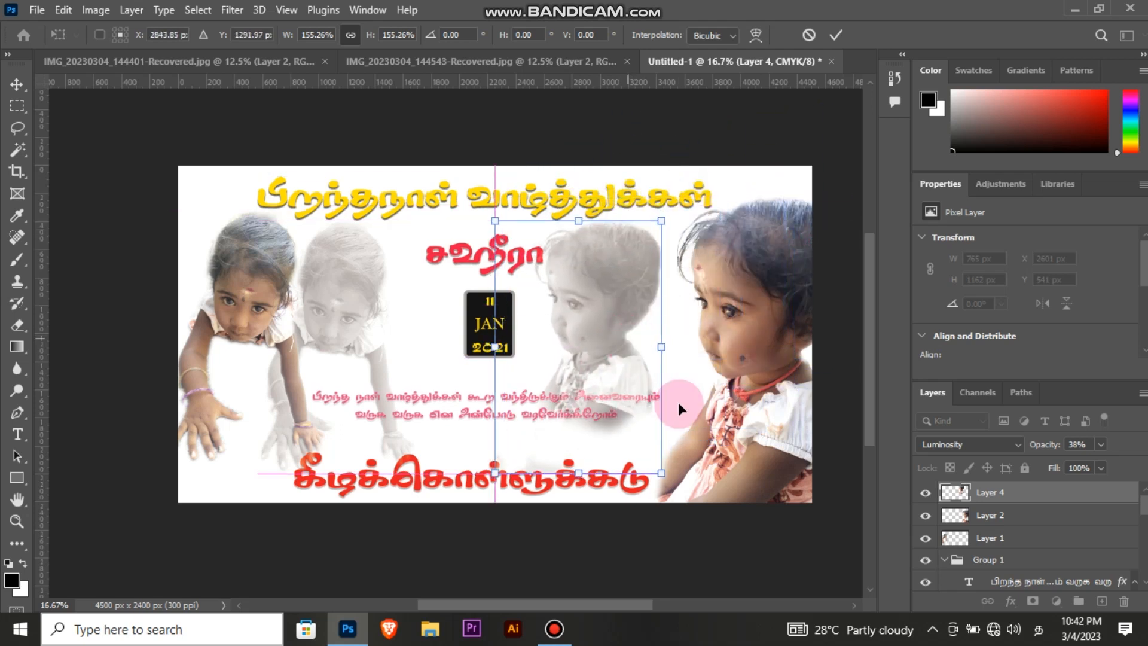
left_click(1101, 467)
left_click(1074, 487)
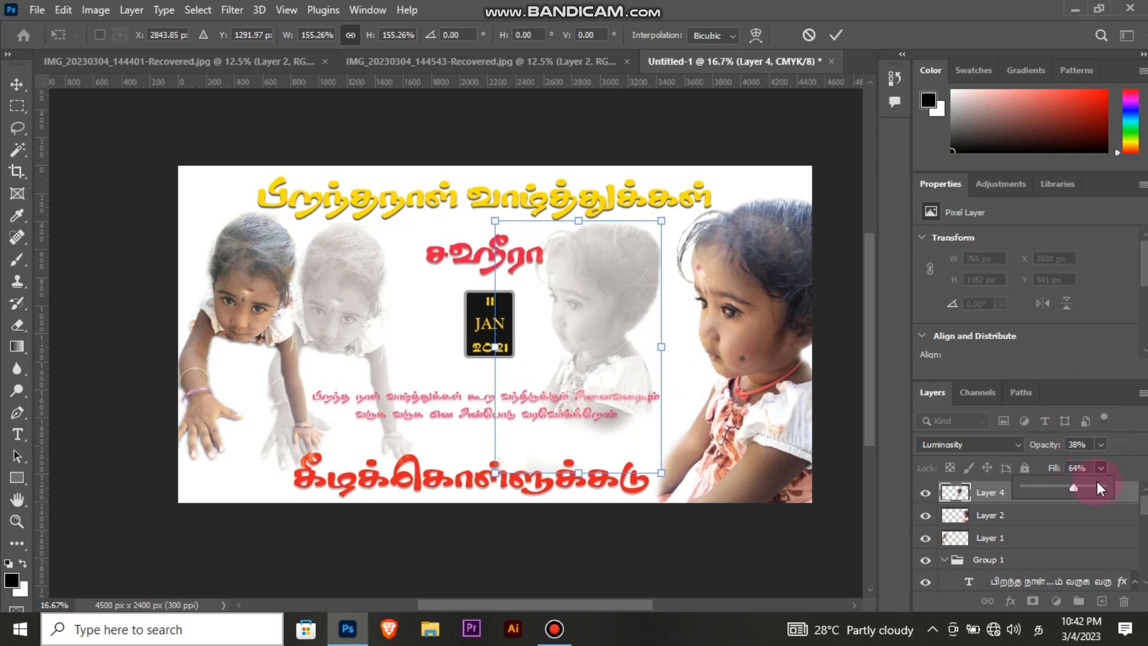
left_click(1086, 486)
left_click(835, 36)
key("e")
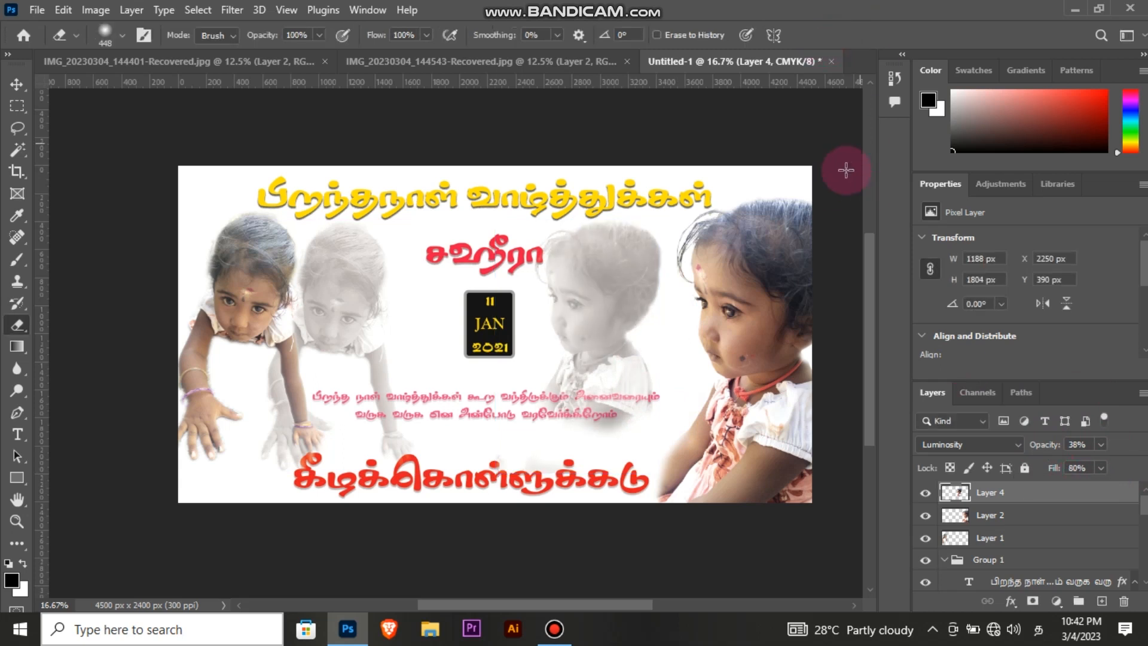
Move the grey seated-child copy's layer directly below the pink greeting text's layer and deselect it.
left_click_drag(1061, 495, 1052, 568)
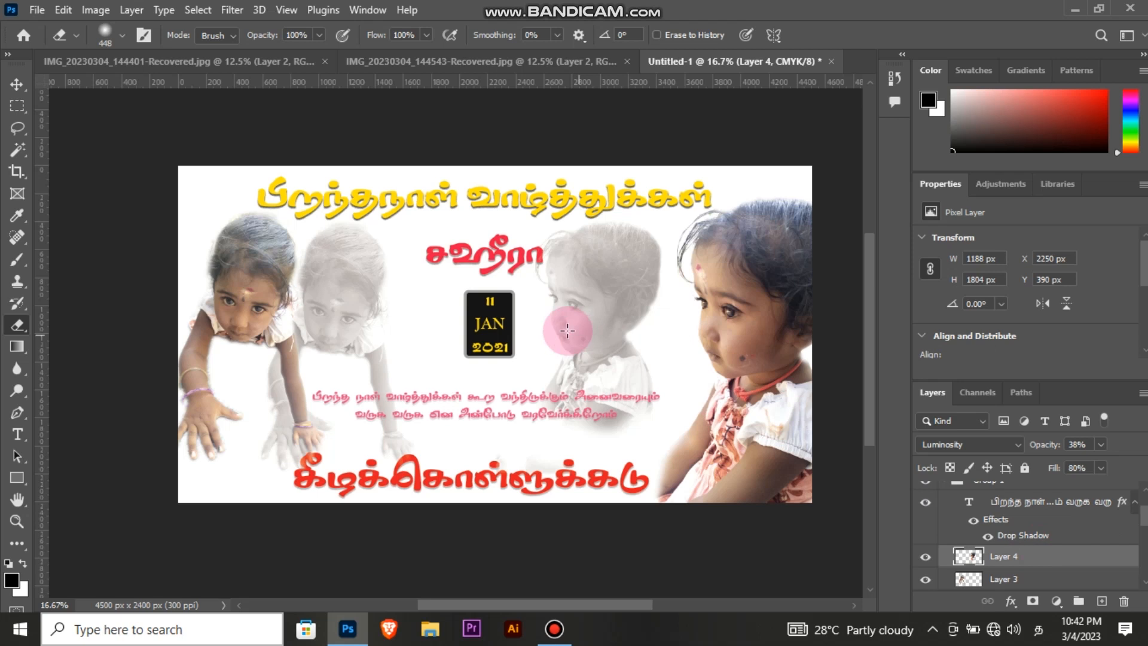
left_click(22, 82)
left_click(76, 178)
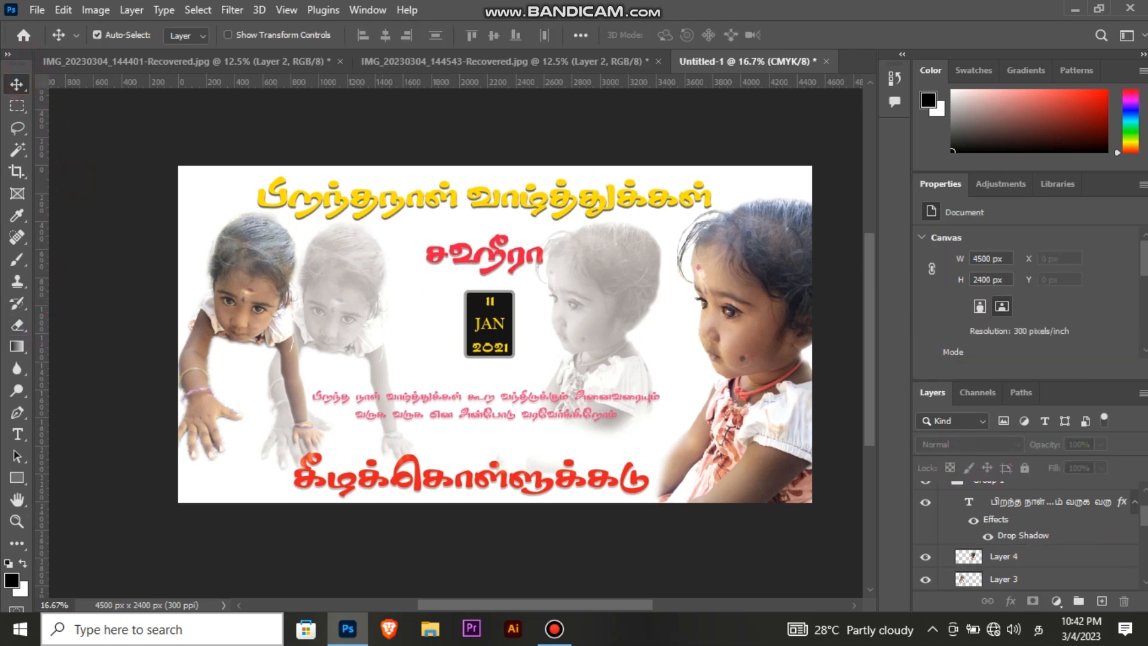
Convert the locked Background into a normal layer named Layer 0.
scroll(1088, 531, "down", 3)
scroll(1028, 538, "down", 3)
double_click(1112, 579)
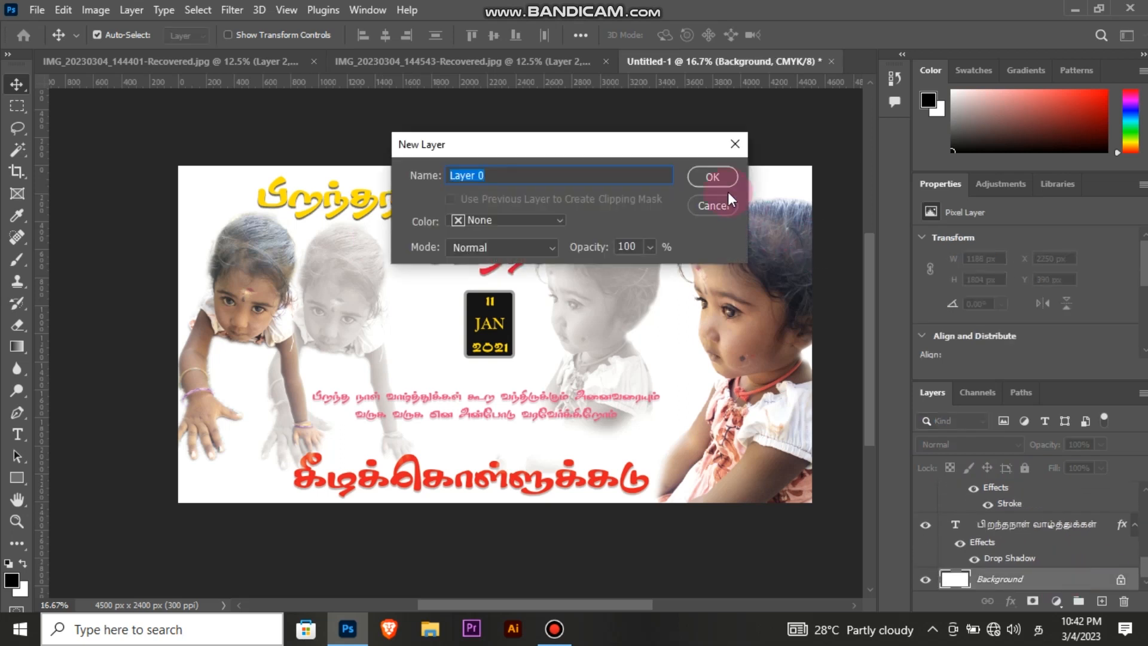
left_click(714, 175)
Fill Layer 0 with the Blue_20 gradient running diagonally from the lower-left to the upper-right corner of the banner.
left_click(14, 342)
left_click_drag(200, 498, 720, 239)
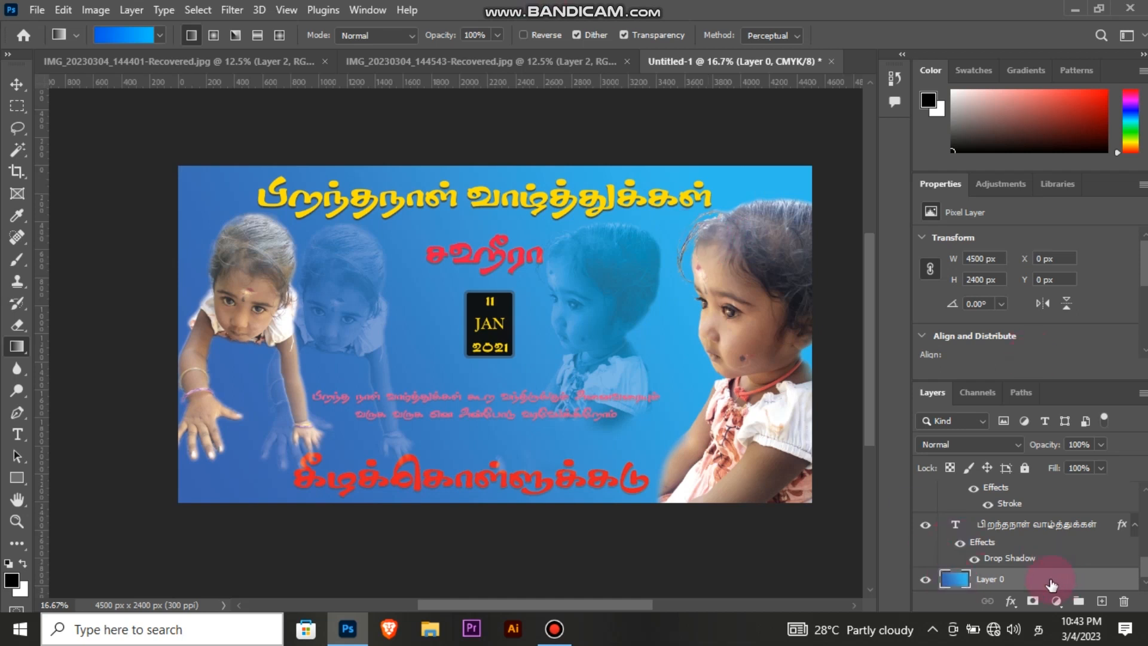
double_click(1049, 581)
left_click(1128, 117)
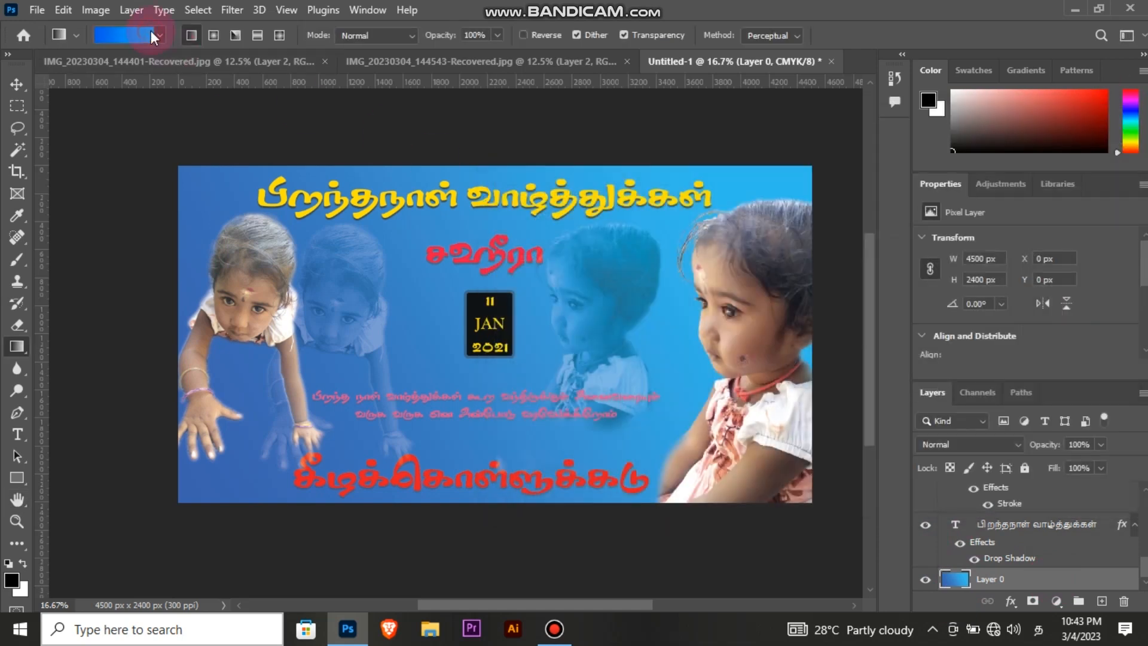
Add a black stop to the blue gradient at 30% and move the blue stops on either side to 11% and about 63%.
left_click(126, 35)
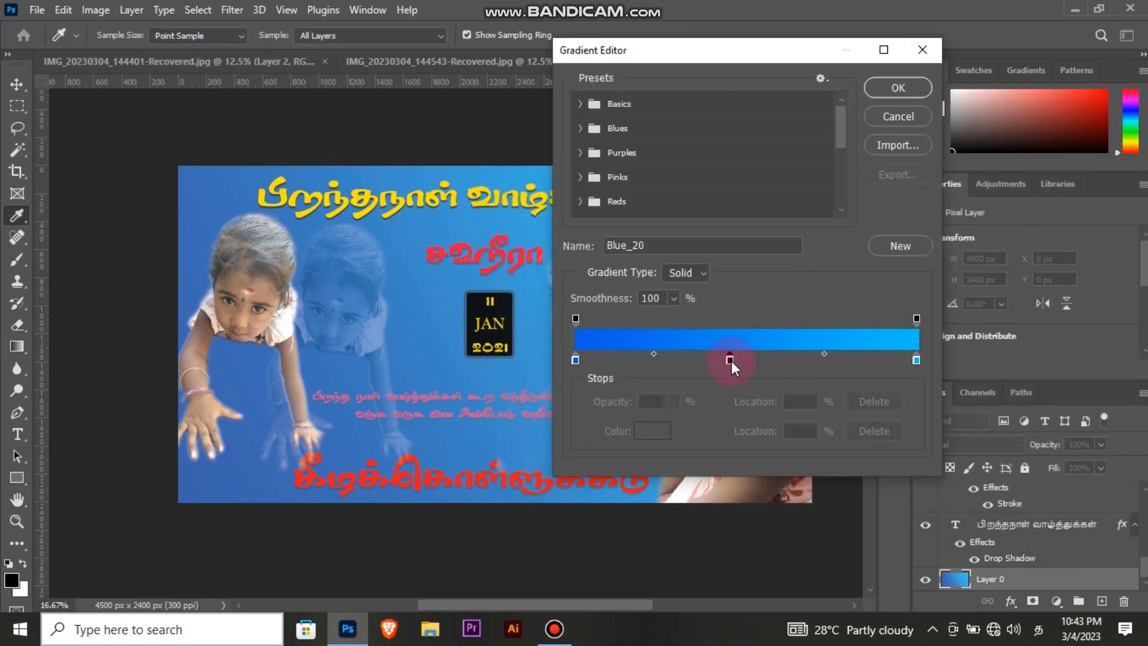
left_click_drag(918, 361, 799, 362)
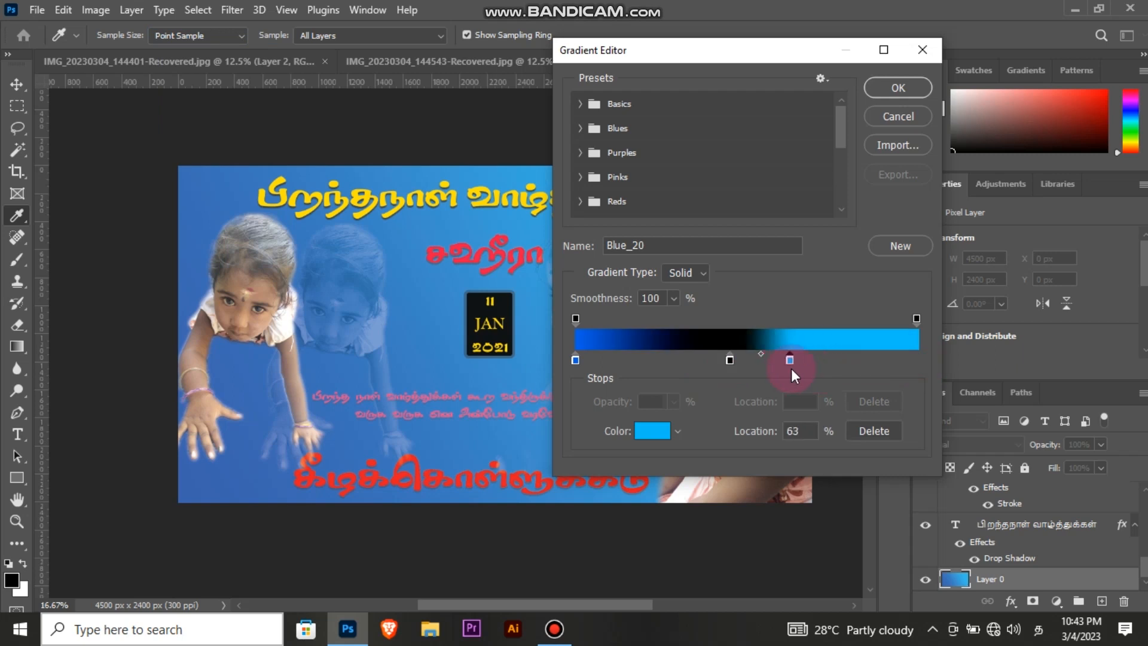
left_click_drag(729, 360, 677, 361)
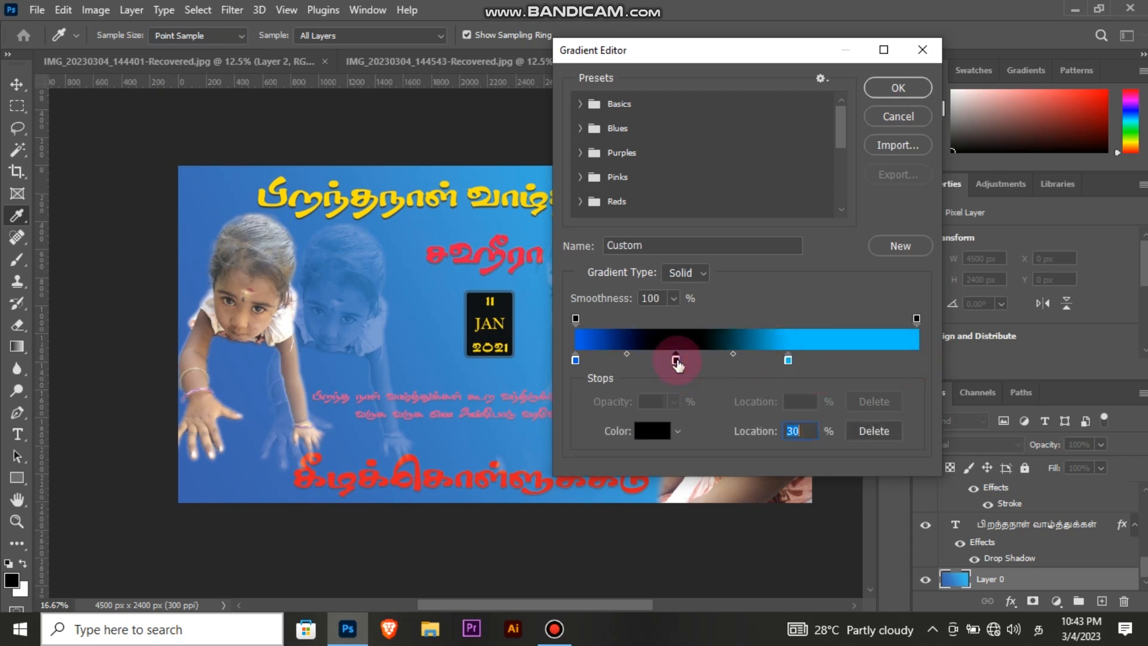
left_click_drag(575, 360, 616, 363)
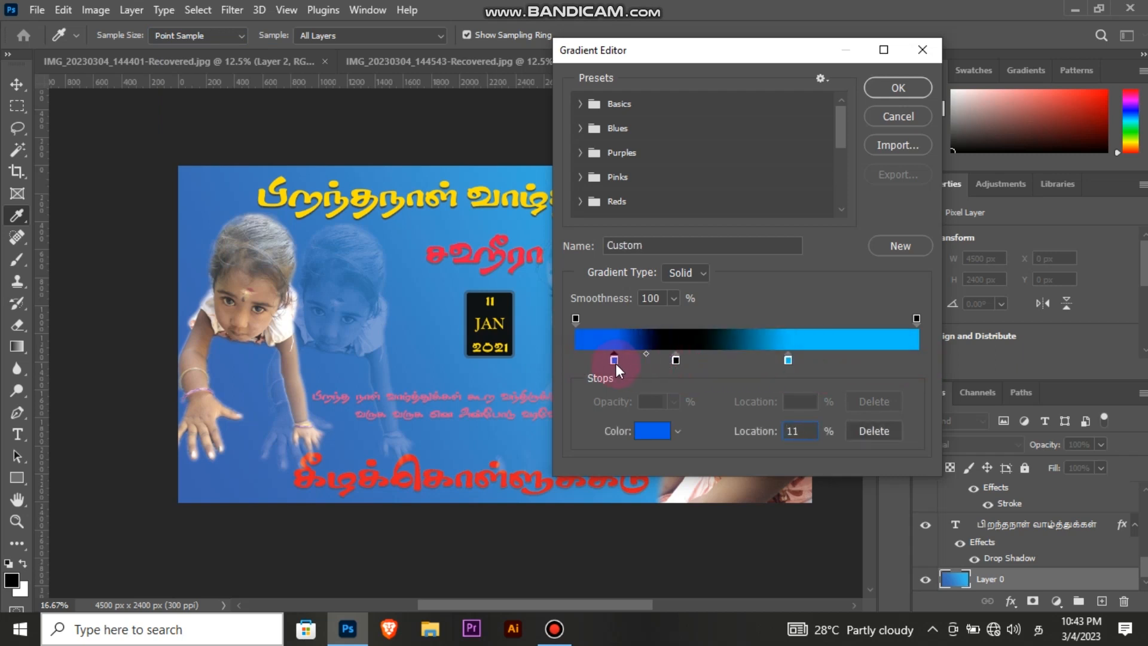
Move the gradient's black middle stop to 44% and recolour it light blue.
double_click(674, 361)
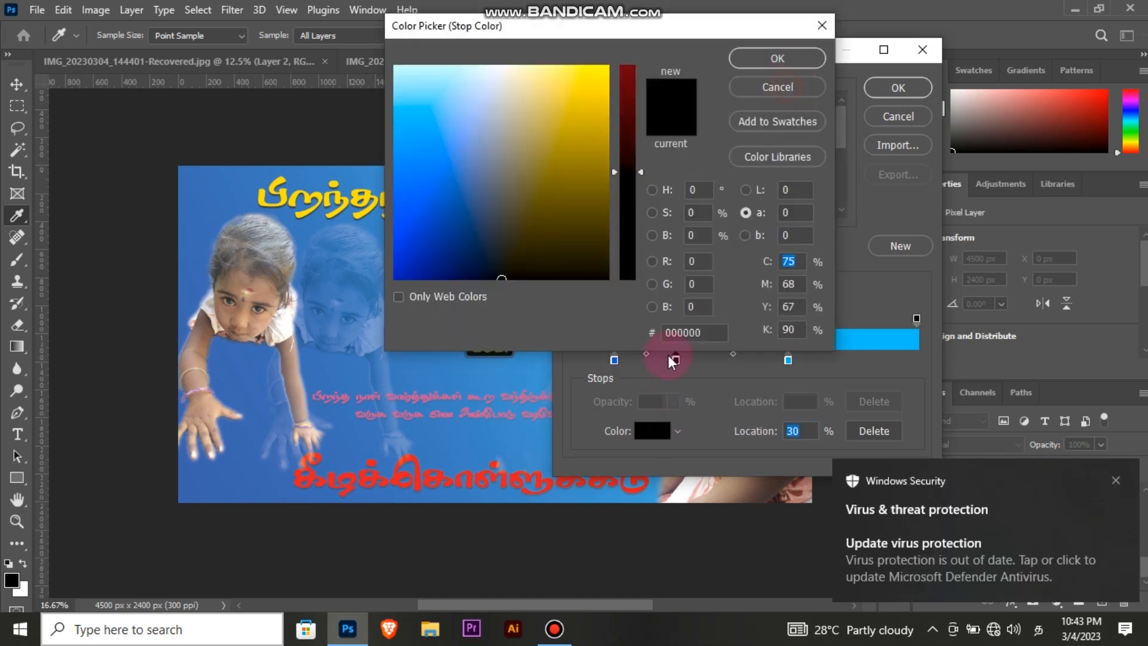
key("Escape")
left_click_drag(674, 360, 725, 359)
left_click(653, 431)
left_click(418, 103)
left_click(780, 58)
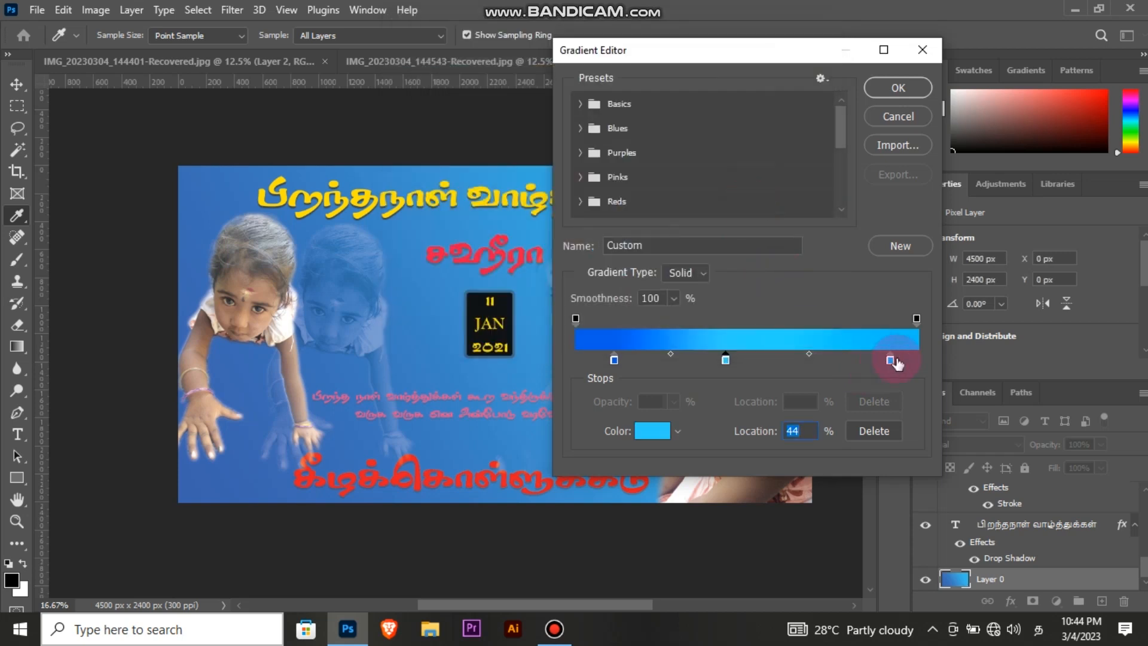
Recolour the gradient's last stop, at 93%, dark navy 082342 and apply the gradient diagonally across Layer 0 from upper left to lower right.
left_click(664, 430)
left_click(482, 250)
left_click(758, 59)
left_click(890, 89)
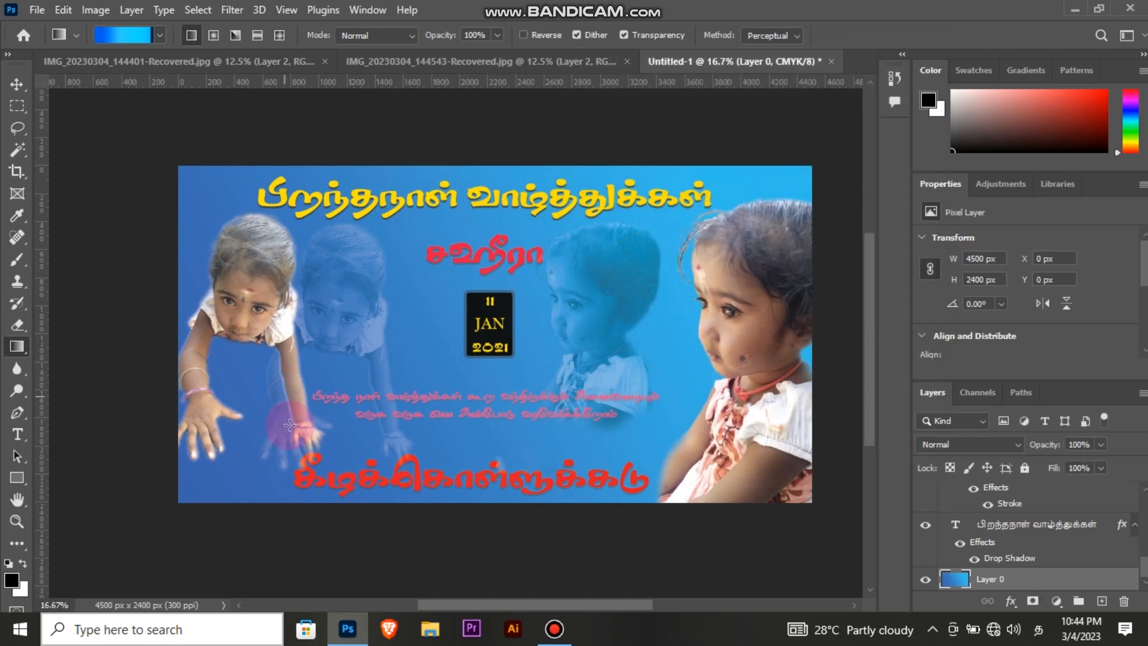
left_click_drag(300, 425, 289, 426)
left_click_drag(251, 290, 557, 432)
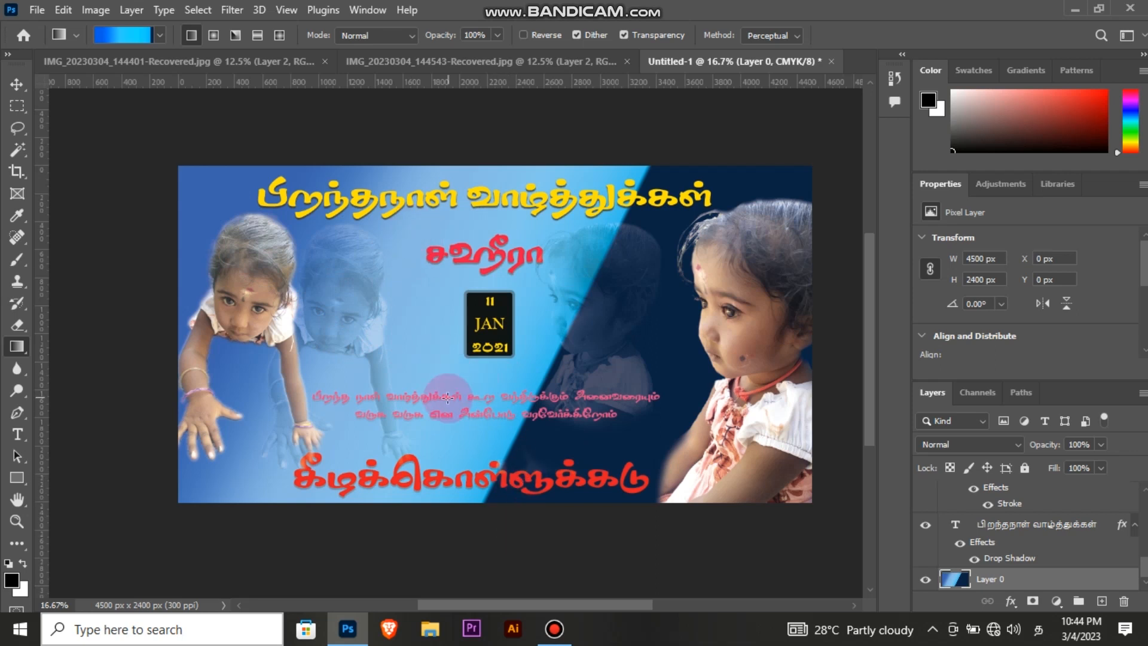
Reduce the gradient to two colour stops, light blue at the start and dark navy at 93%.
left_click(125, 39)
left_click(893, 361)
key("Delete")
left_click(893, 361)
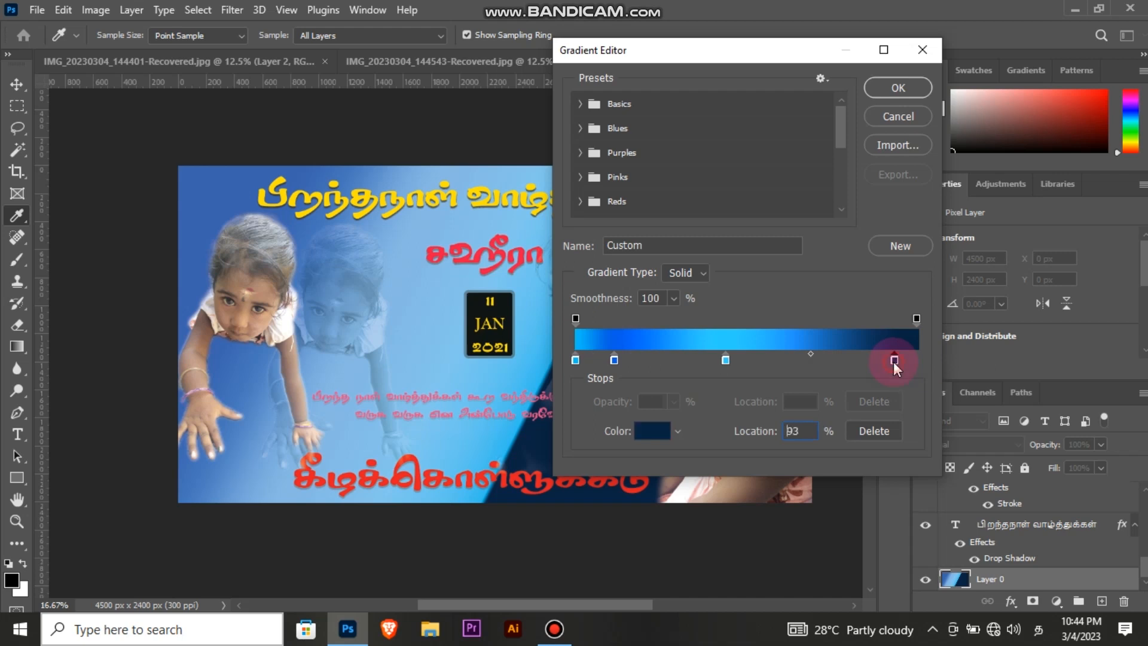
left_click_drag(616, 359, 575, 360)
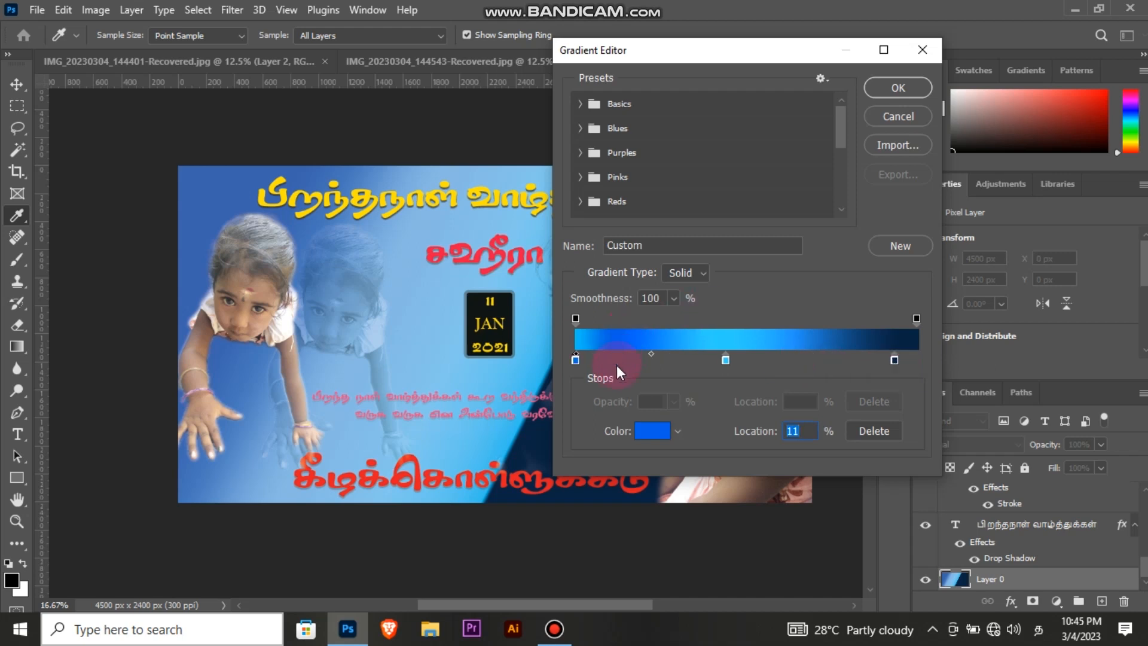
left_click(725, 360)
left_click(574, 359)
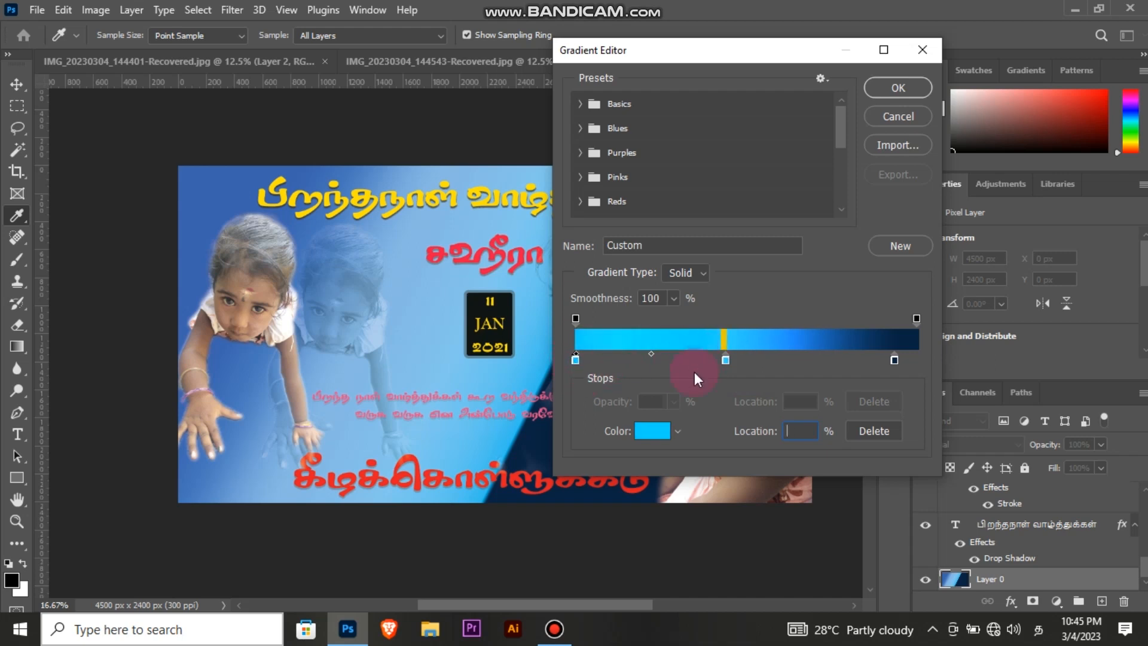
left_click(724, 360)
key("Delete")
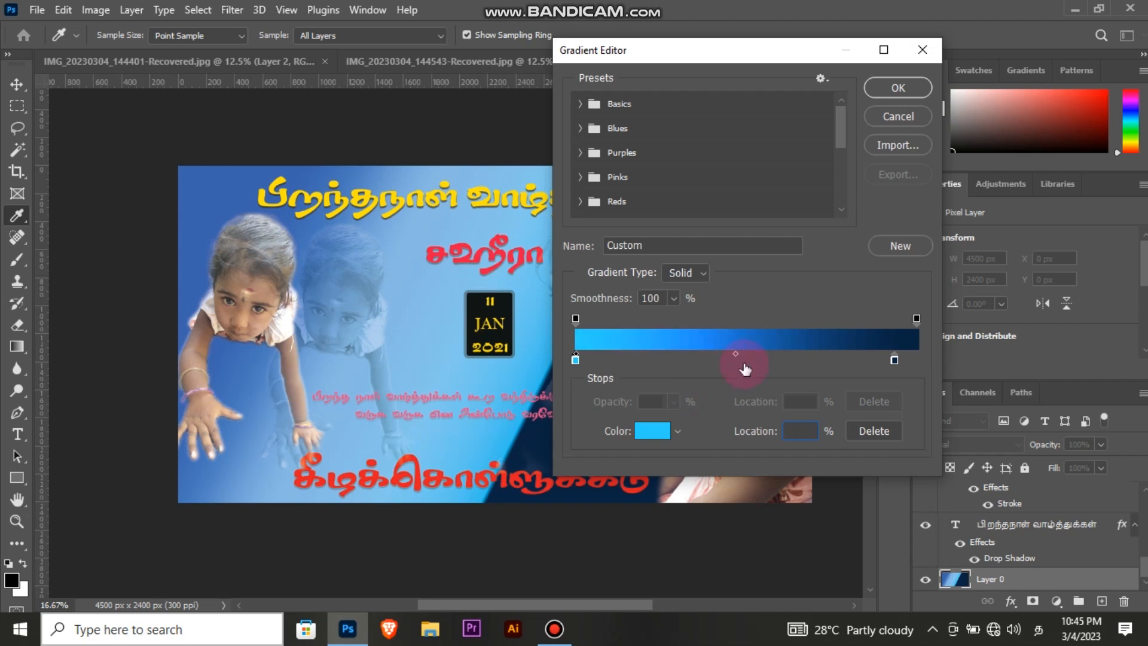
Make the gradient's start stop dark navy, move the end stop to 91% and recolour it pale light blue.
left_click(894, 361)
left_click_drag(894, 361, 889, 354)
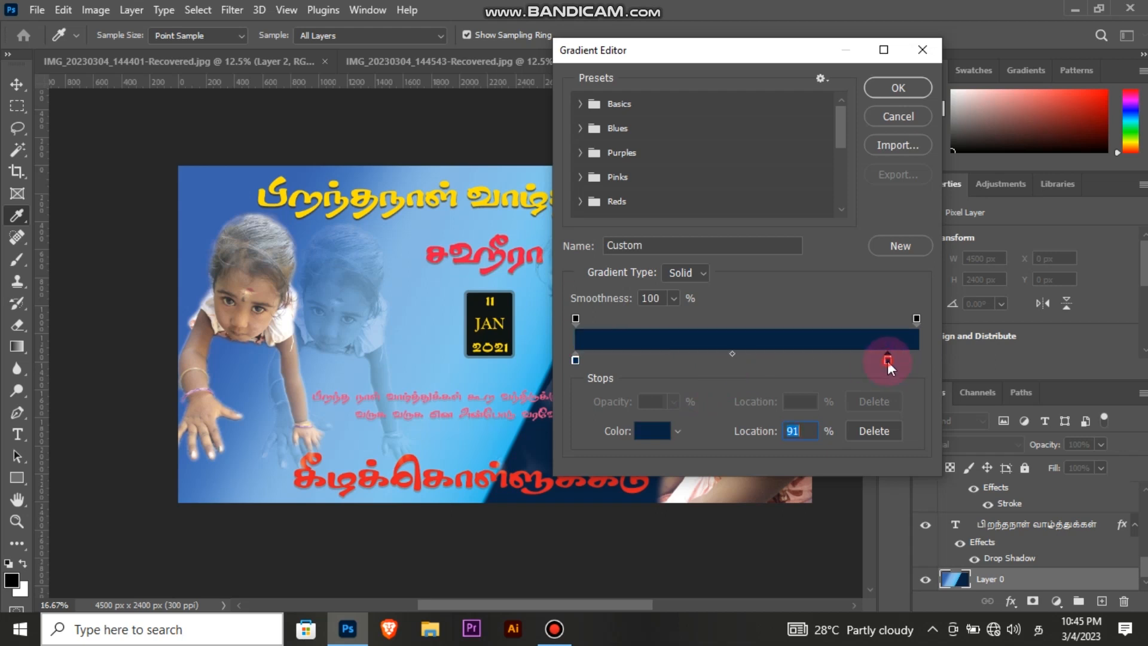
double_click(887, 360)
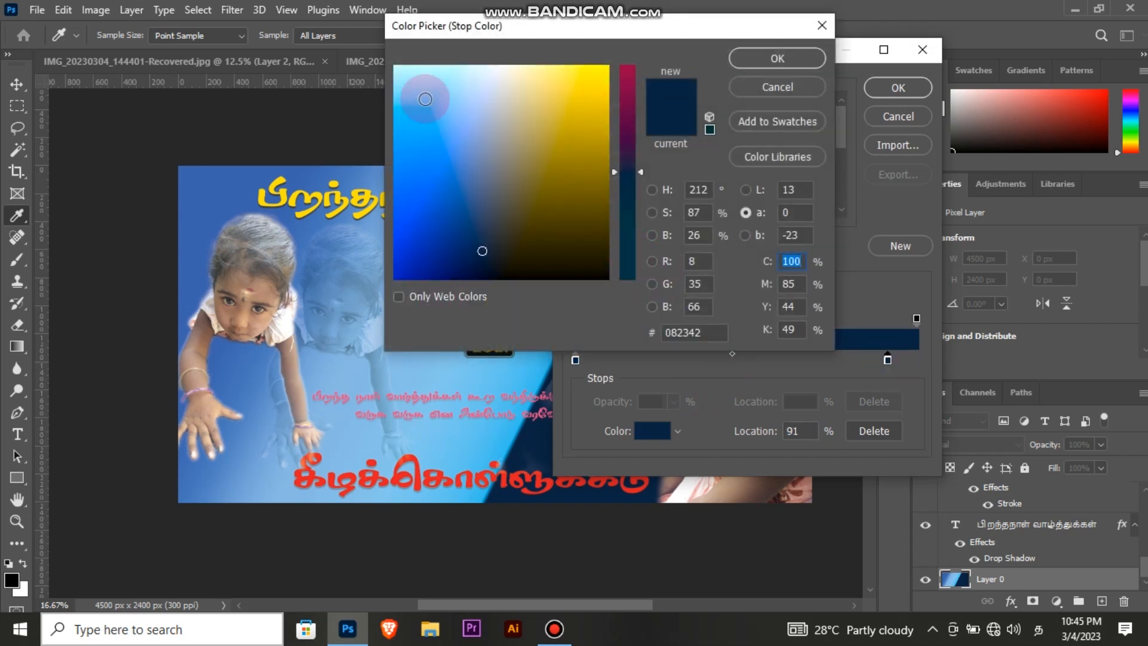
left_click(427, 78)
left_click(760, 62)
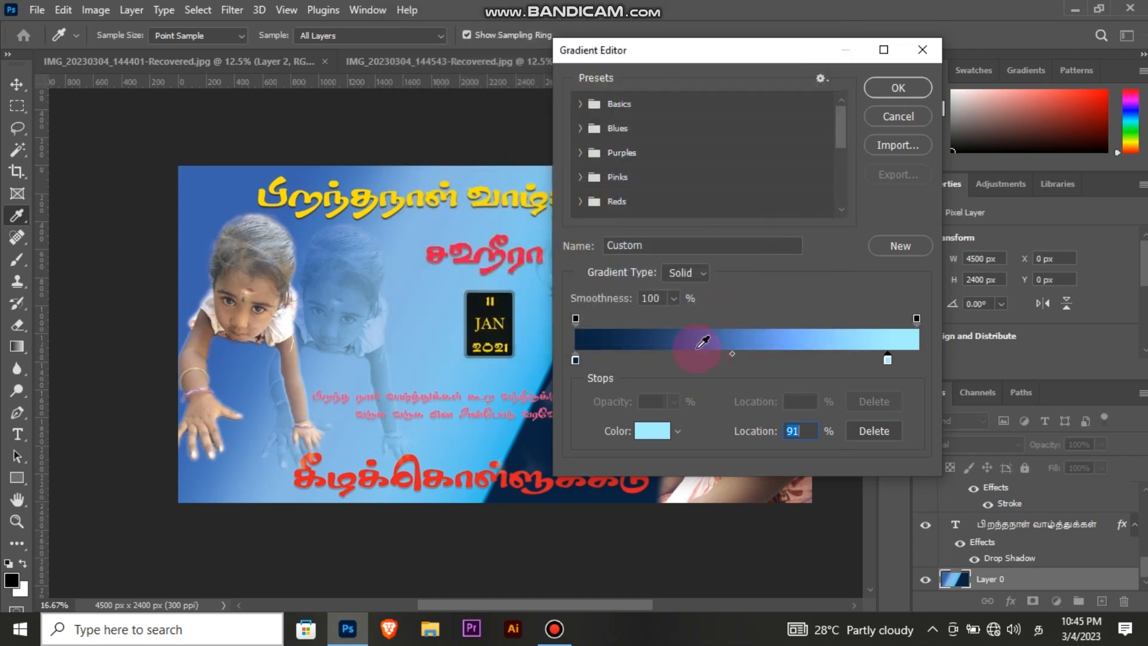
Apply the dark navy to pale light blue gradient diagonally across Layer 0 from upper right to lower left.
left_click(884, 88)
left_click_drag(693, 252, 263, 488)
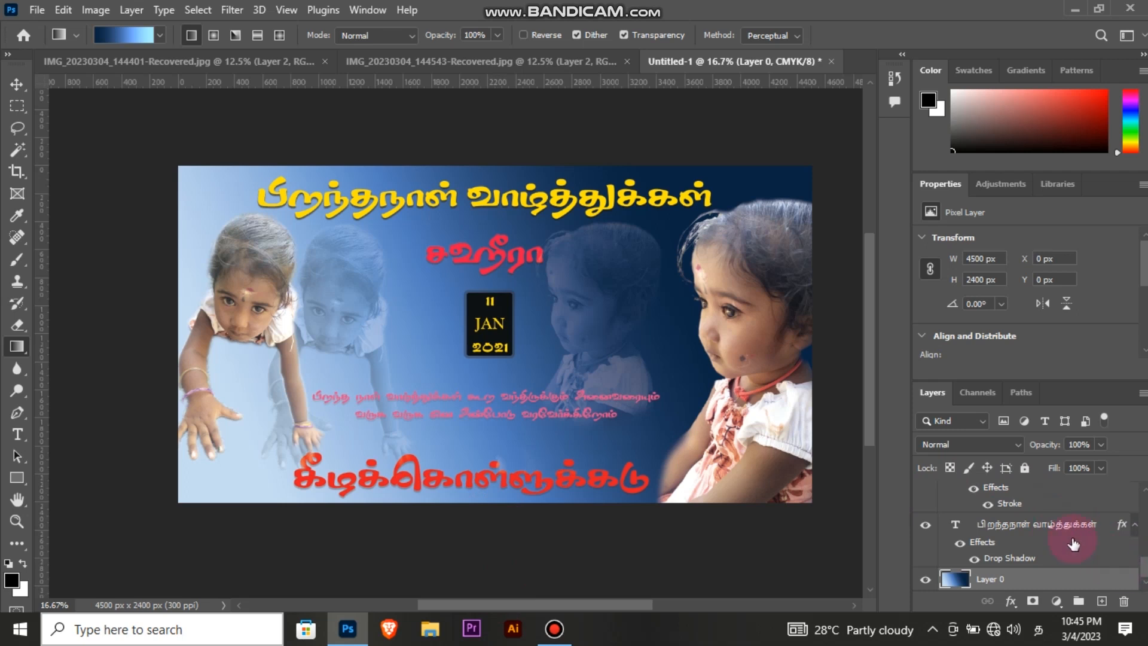
Move the large red bottom text's layer out of Group 1 and down the stack to just above Layer 0.
scroll(1025, 532, "up", 5)
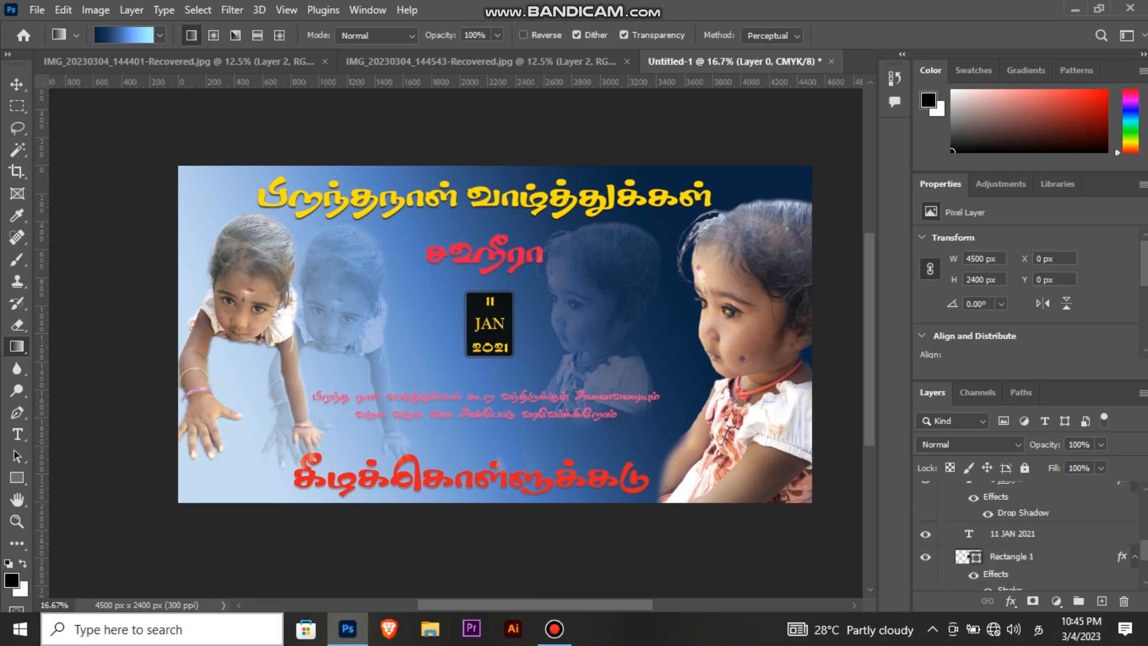
scroll(1110, 549, "down", 3)
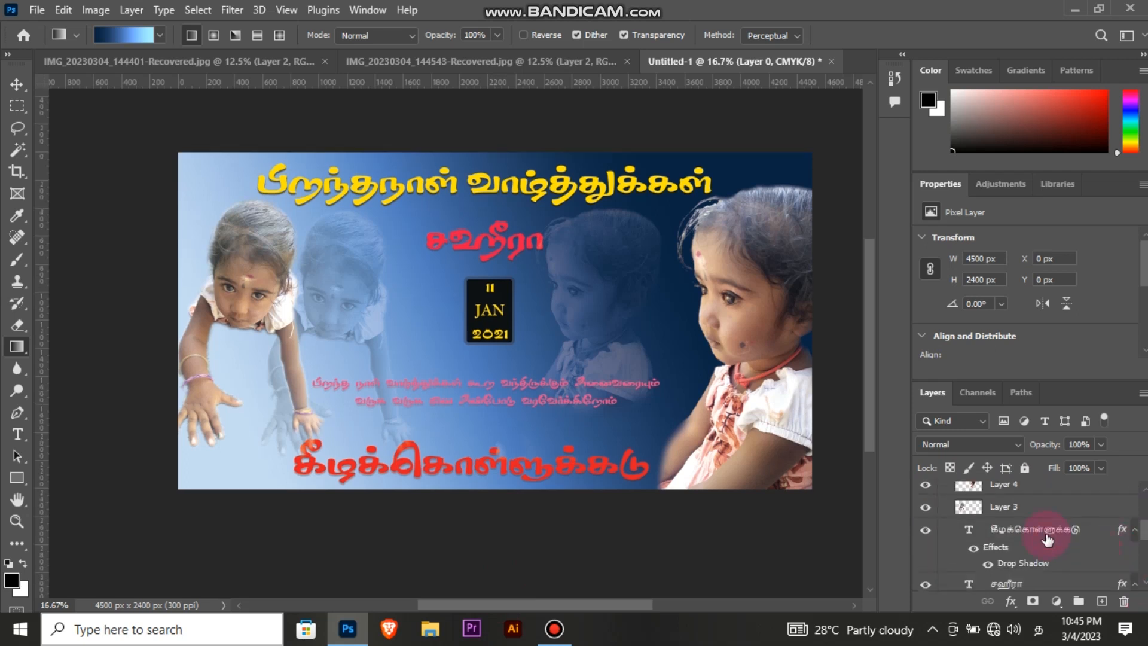
left_click_drag(1045, 534, 1047, 593)
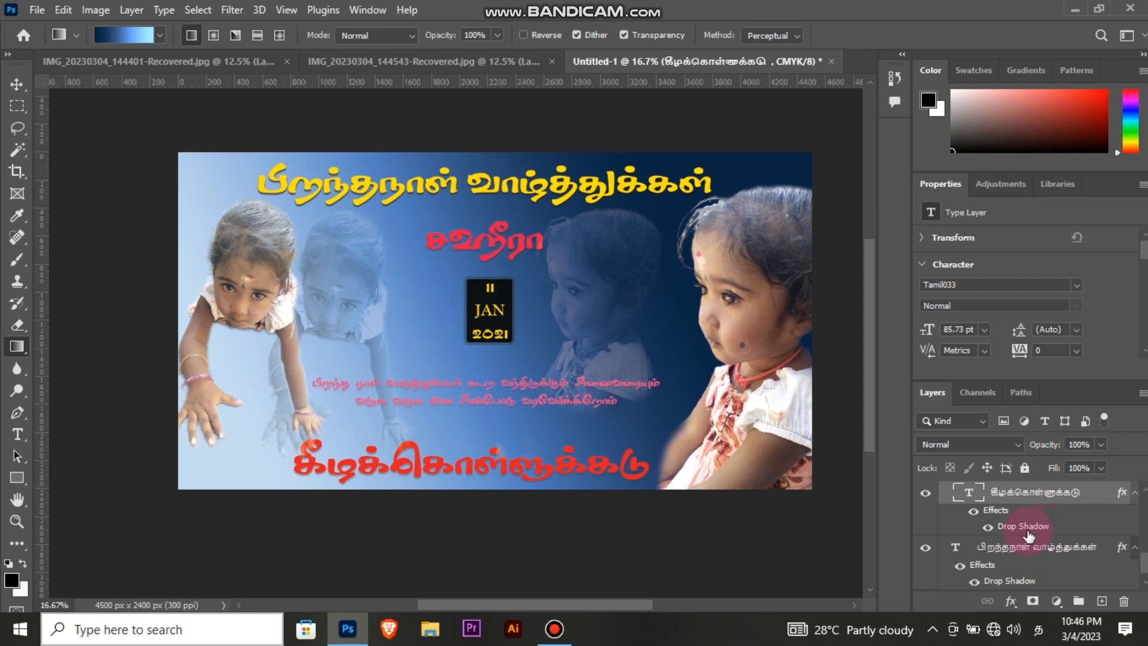
left_click_drag(1028, 512, 1043, 584)
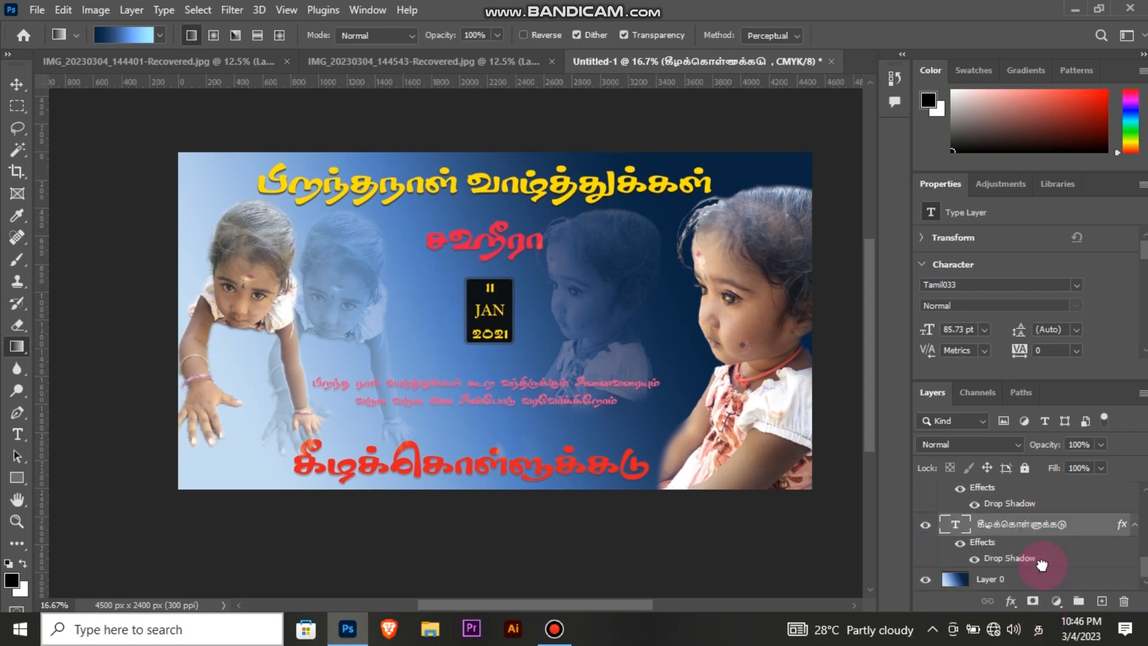
left_click(17, 324)
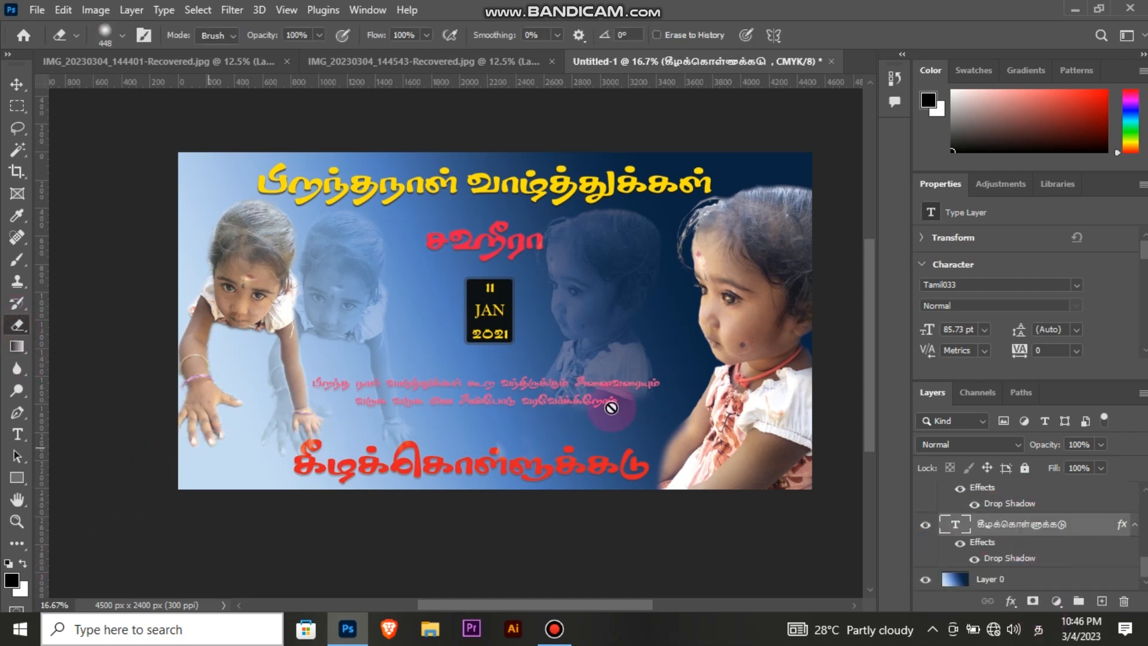
key("v")
left_click(266, 263)
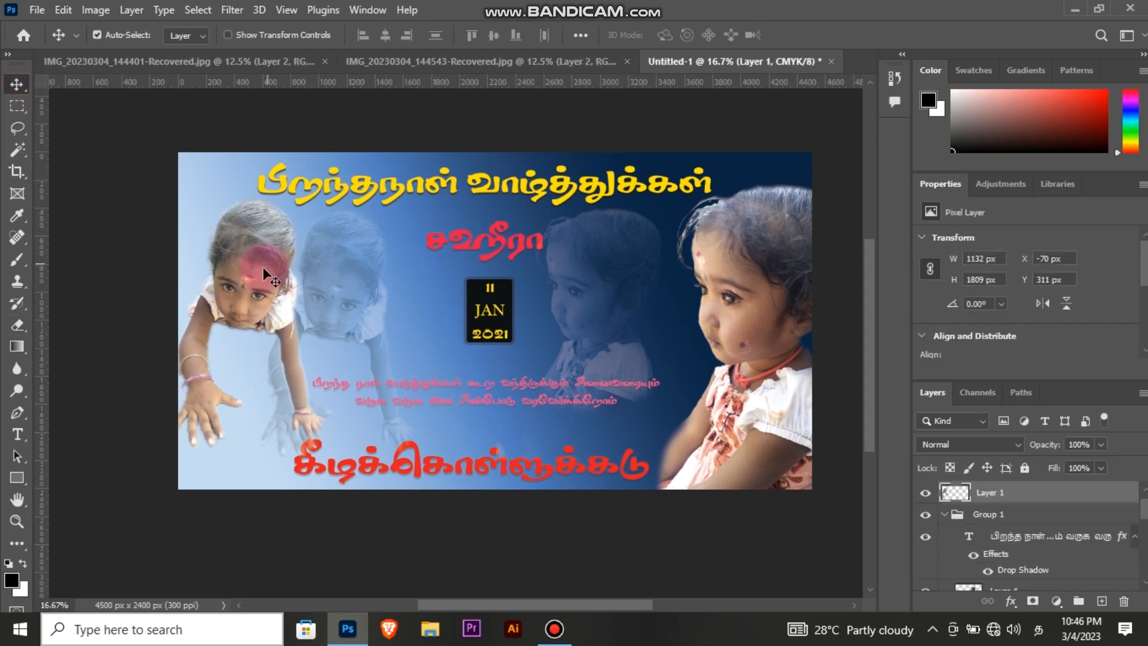
key("e")
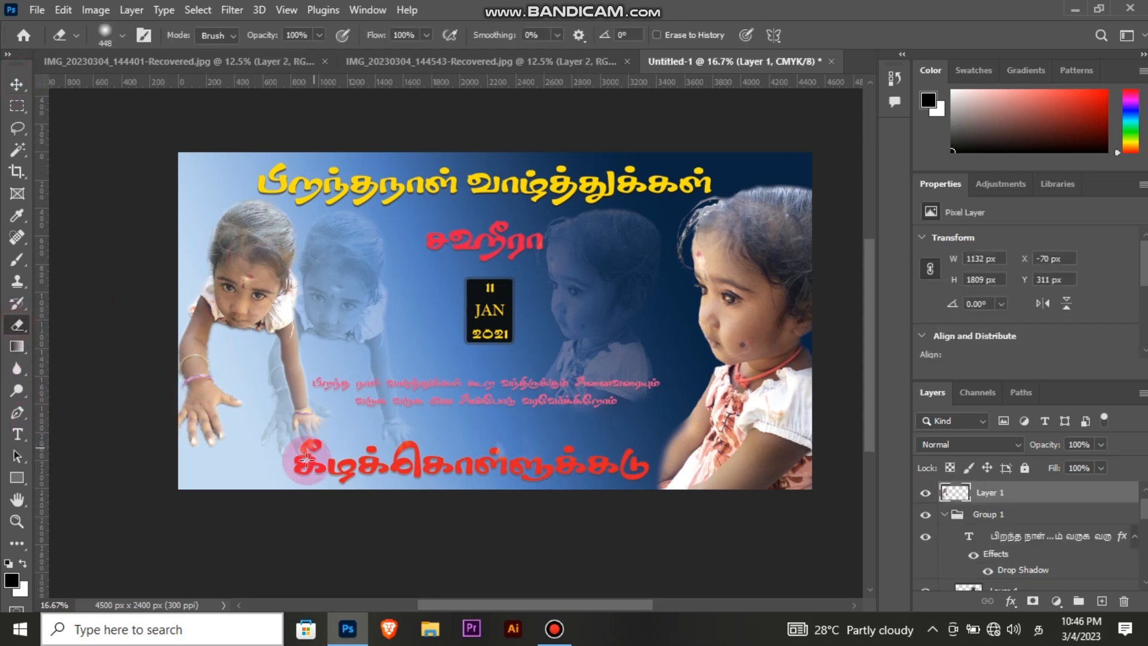
left_click(16, 93)
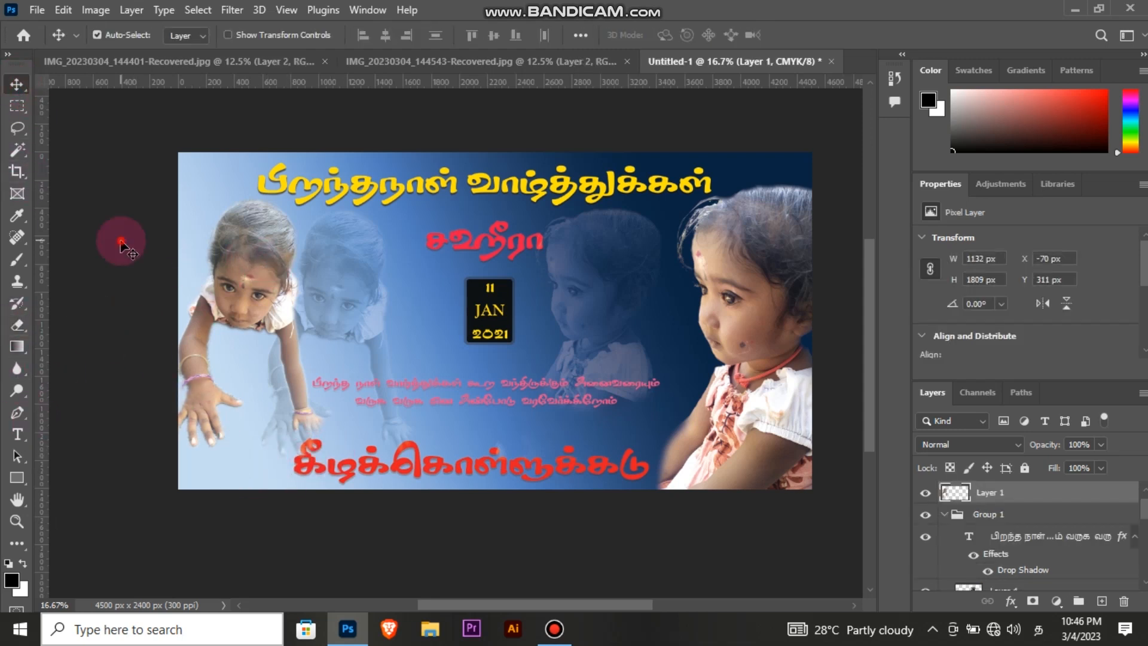
left_click(119, 239)
left_click_drag(566, 602, 596, 612)
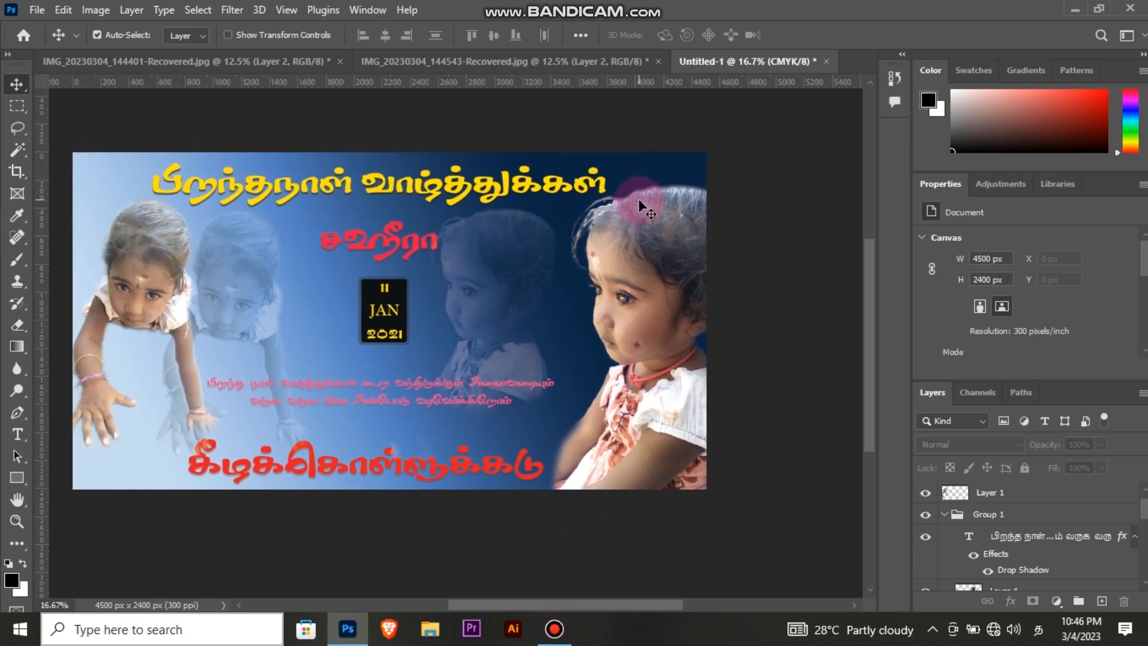
key("ctrl+v")
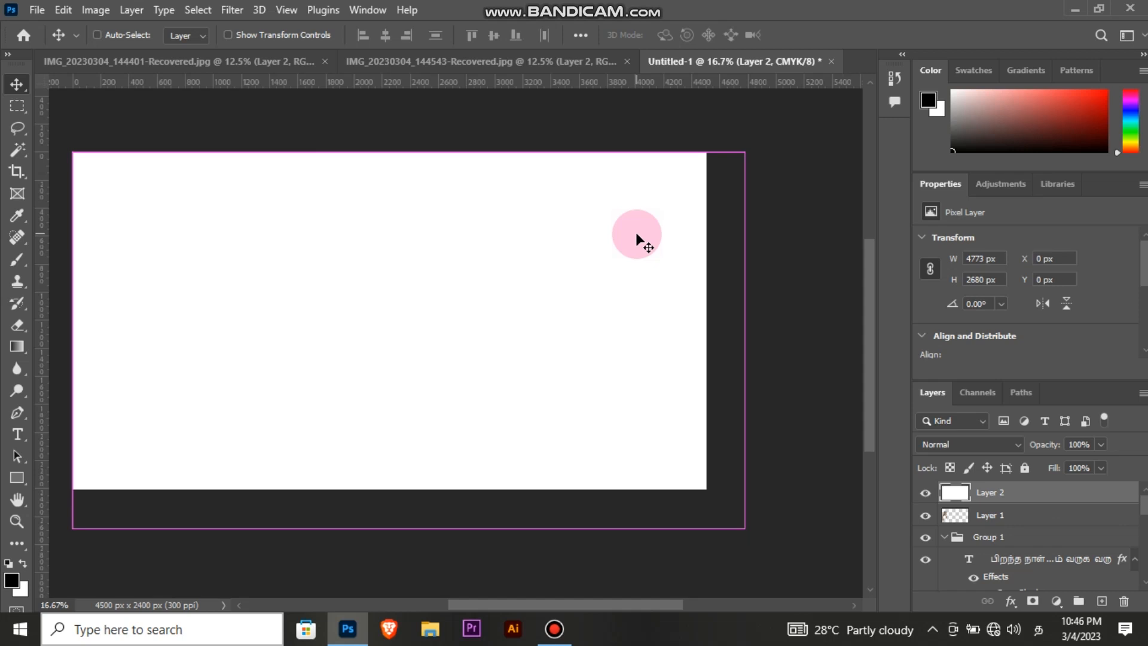
key("ctrl+z")
Select the light patch in the hair wisps above the right child's forehead on Layer 2 with the Magic Wand.
key("ctrl+plus")
key("ctrl+plus")
key("ctrl+plus")
key("ctrl+plus")
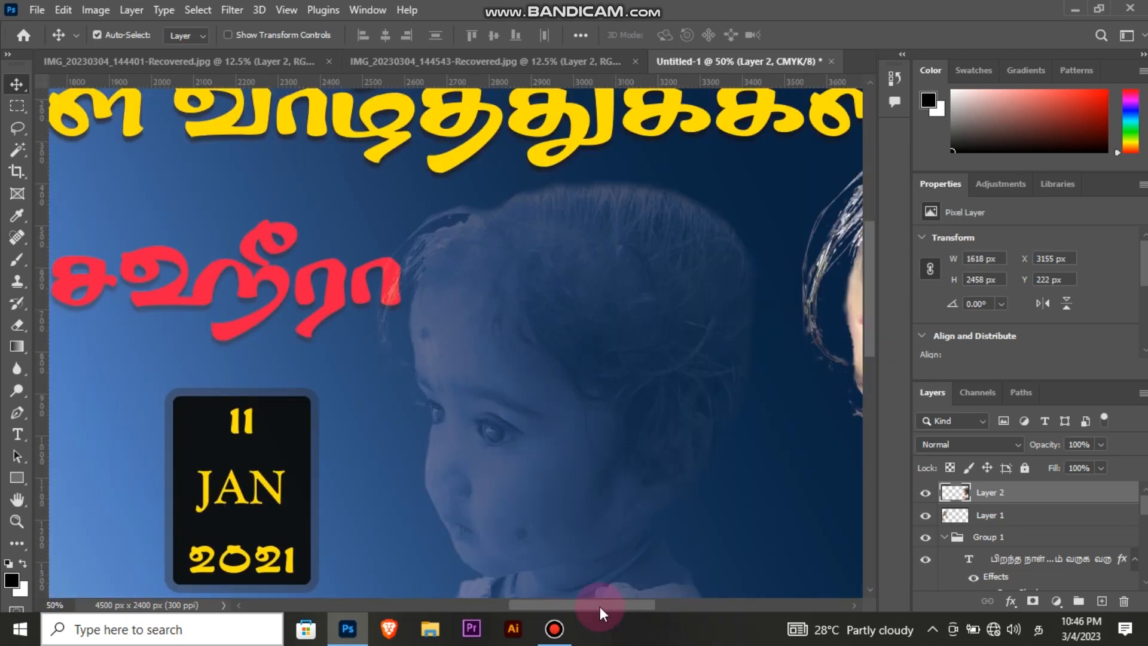
left_click_drag(600, 606, 668, 600)
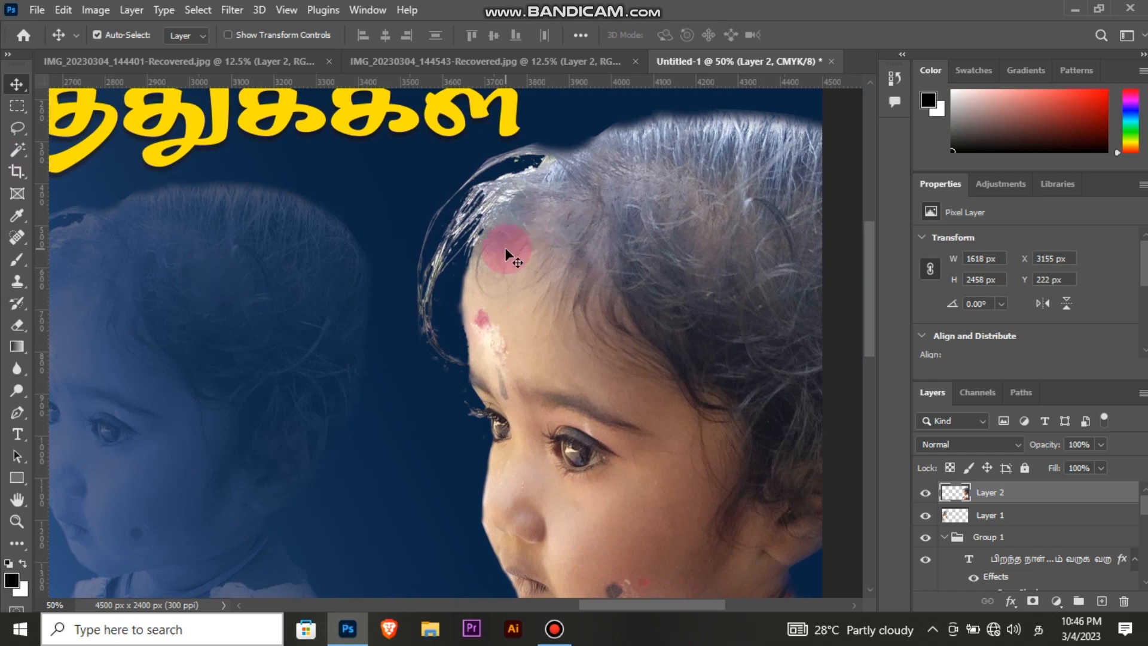
left_click(17, 149)
left_click(503, 197)
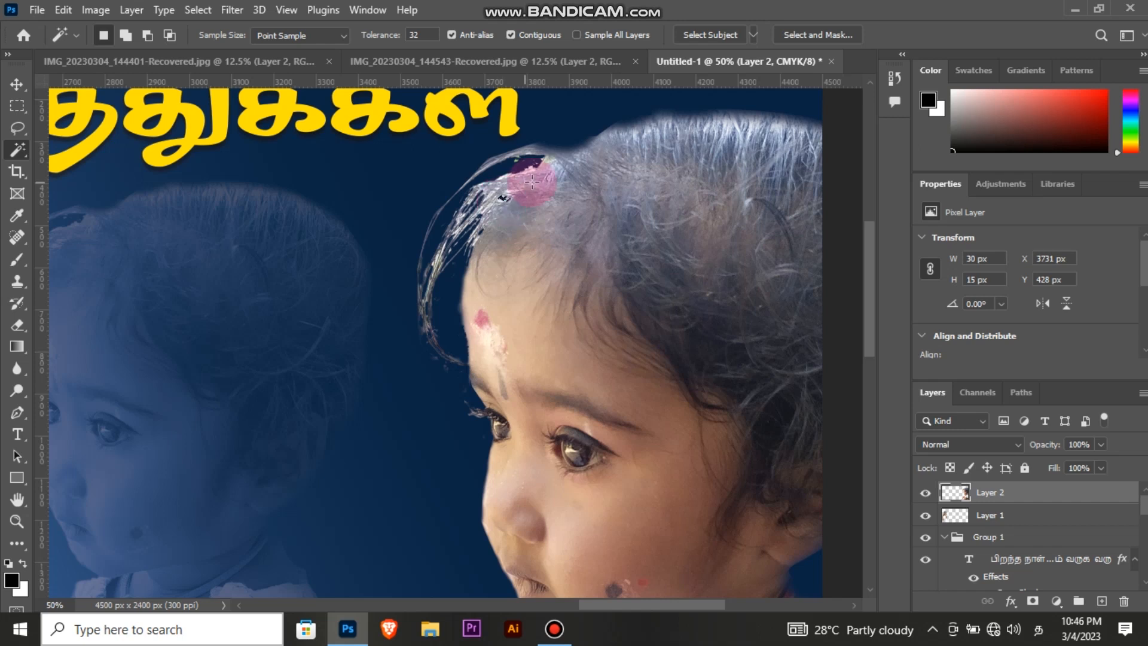
Clear the selection and erase the loose hair wisps beside the right child's forehead with the 448 px soft eraser.
left_click(9, 327)
right_click(450, 174)
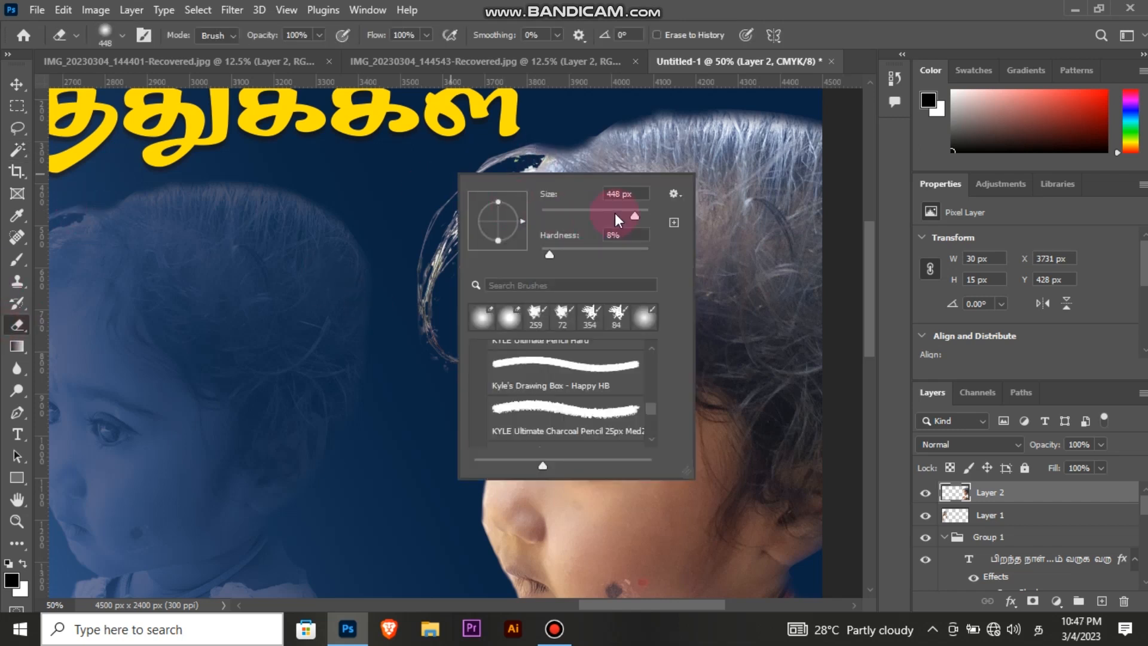
left_click(433, 169)
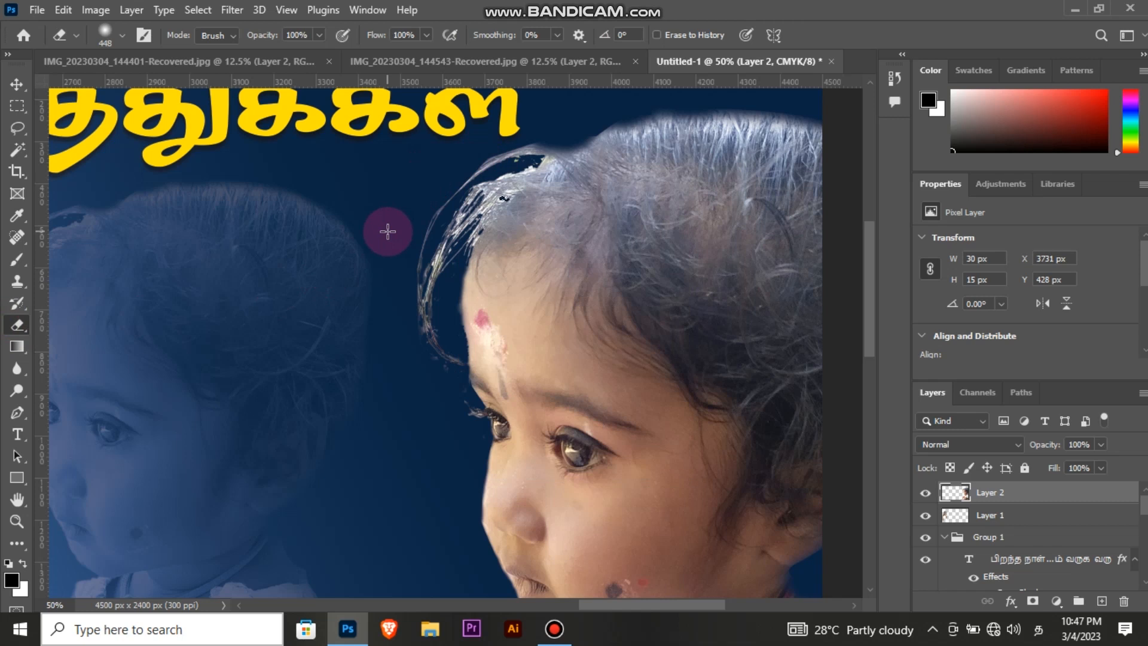
left_click(15, 131)
right_click(475, 227)
left_click(68, 188)
left_click(17, 325)
left_click_drag(417, 225, 405, 341)
left_click(404, 356)
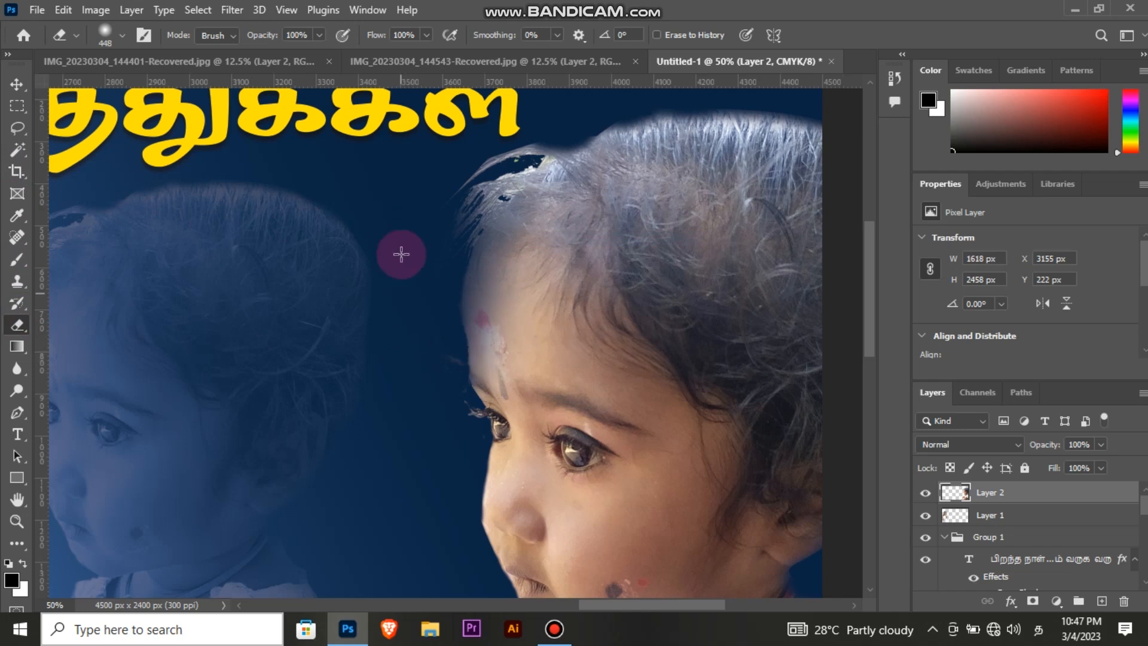
left_click(409, 355)
Erase the remaining stray hair above the right child's forehead and soften the upper front hairline.
left_click(436, 157)
left_click(502, 121)
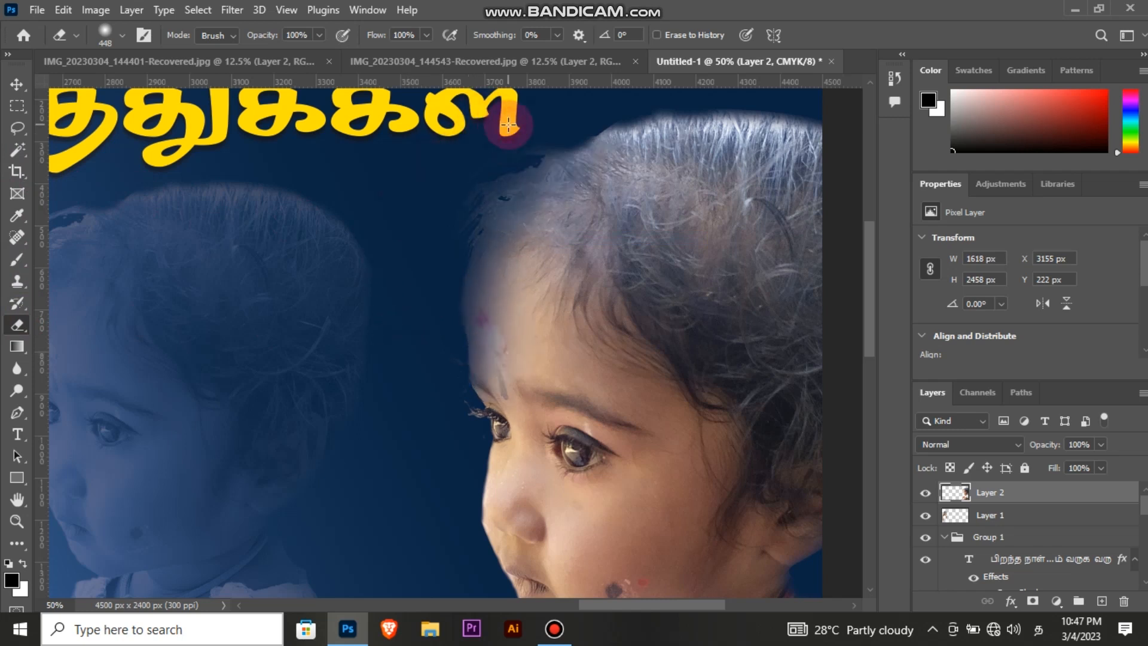
left_click(523, 124)
left_click(468, 167)
mouse_move(522, 97)
left_mouse_down()
mouse_move(532, 102)
mouse_move(408, 292)
left_mouse_up()
key("ctrl+z")
left_click(440, 206)
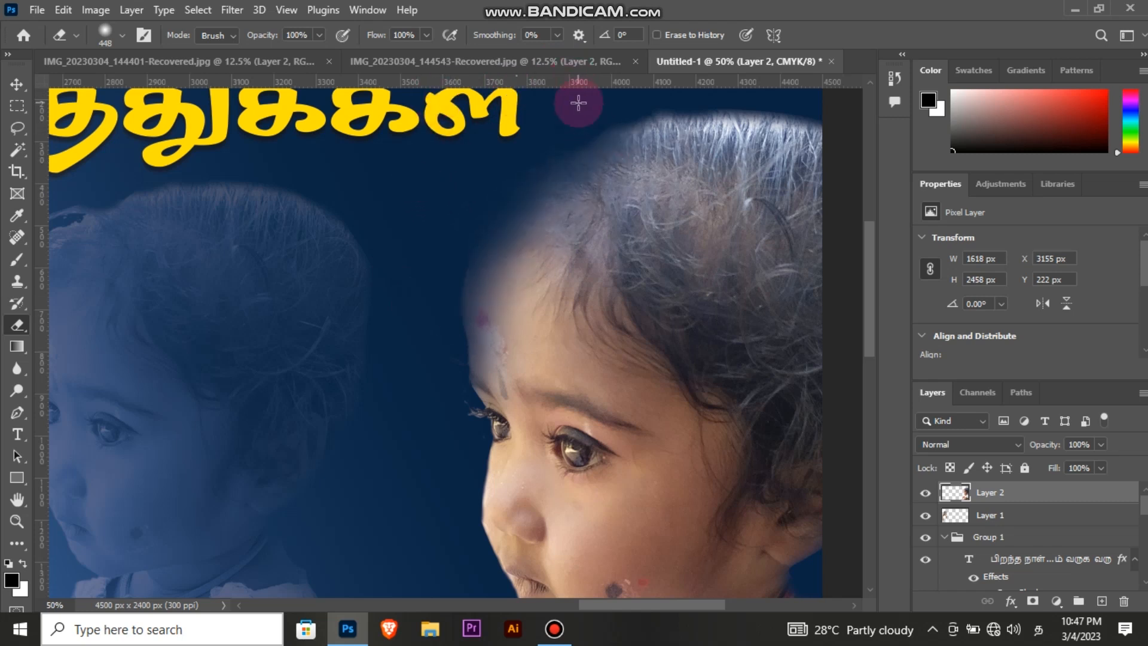
Undo the hair erasing on the right child's photo while keeping the latest background gradient.
key("ctrl+minus")
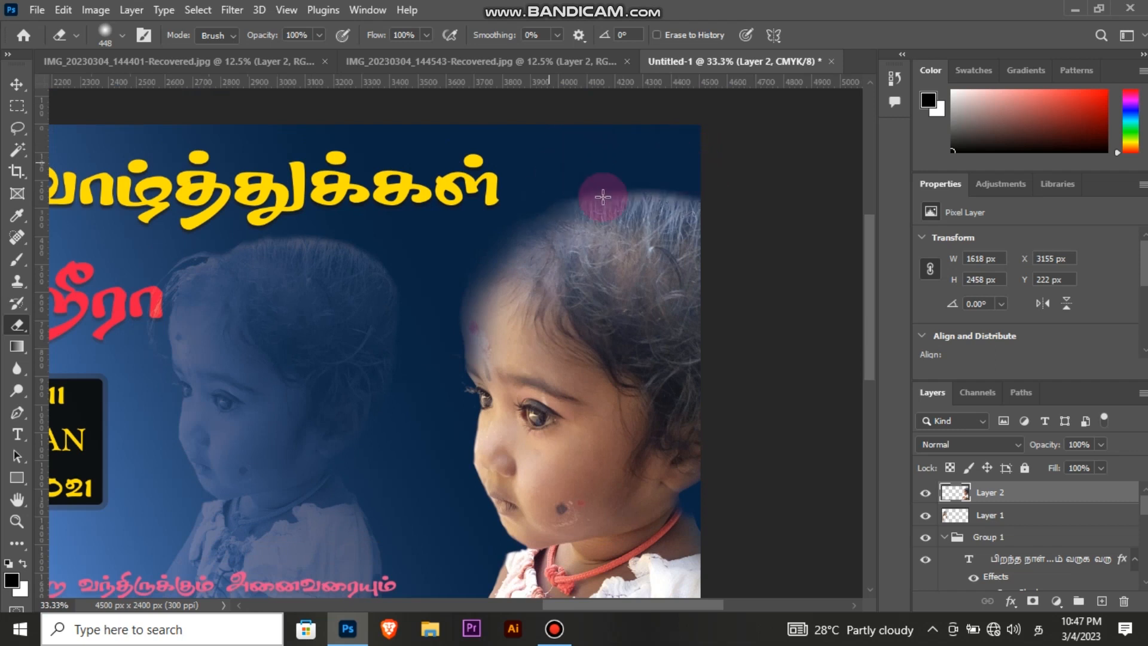
key("ctrl+minus")
key("ctrl+minus")
key("ctrl+minus")
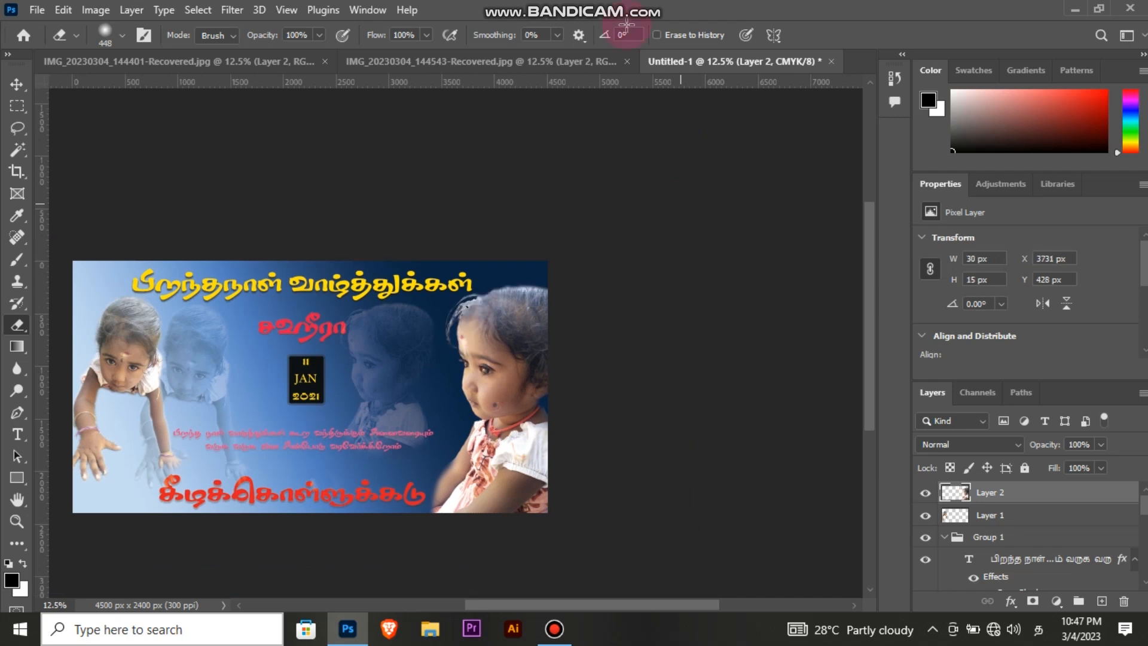
key("ctrl+z")
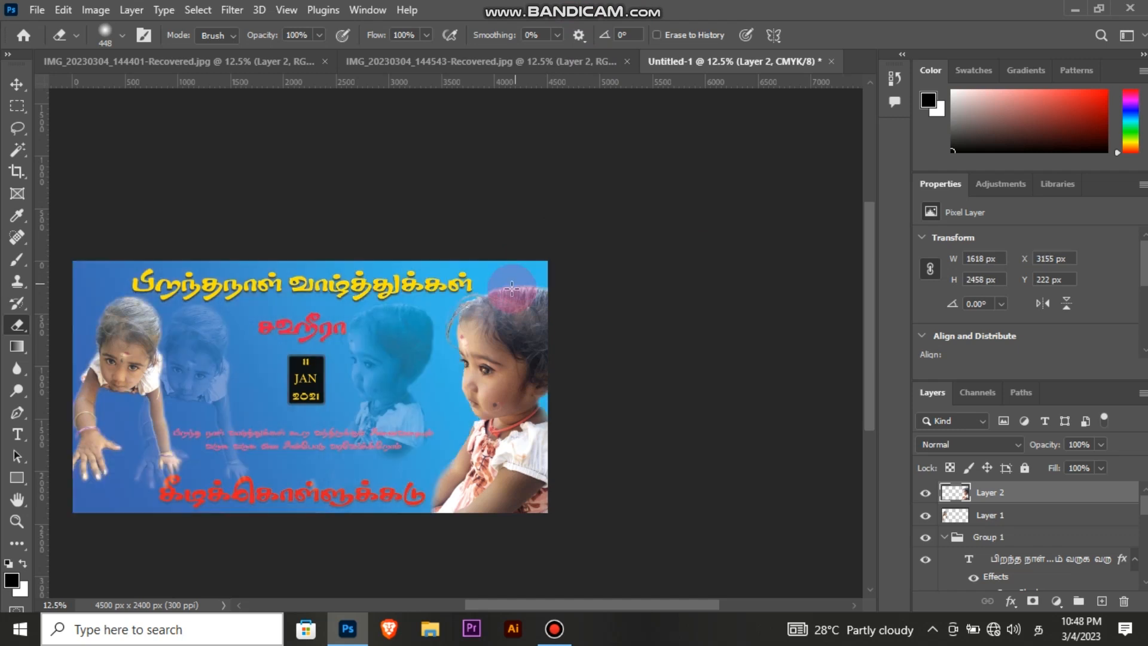
key("ctrl+z")
key("ctrl+z")
key("ctrl+z")
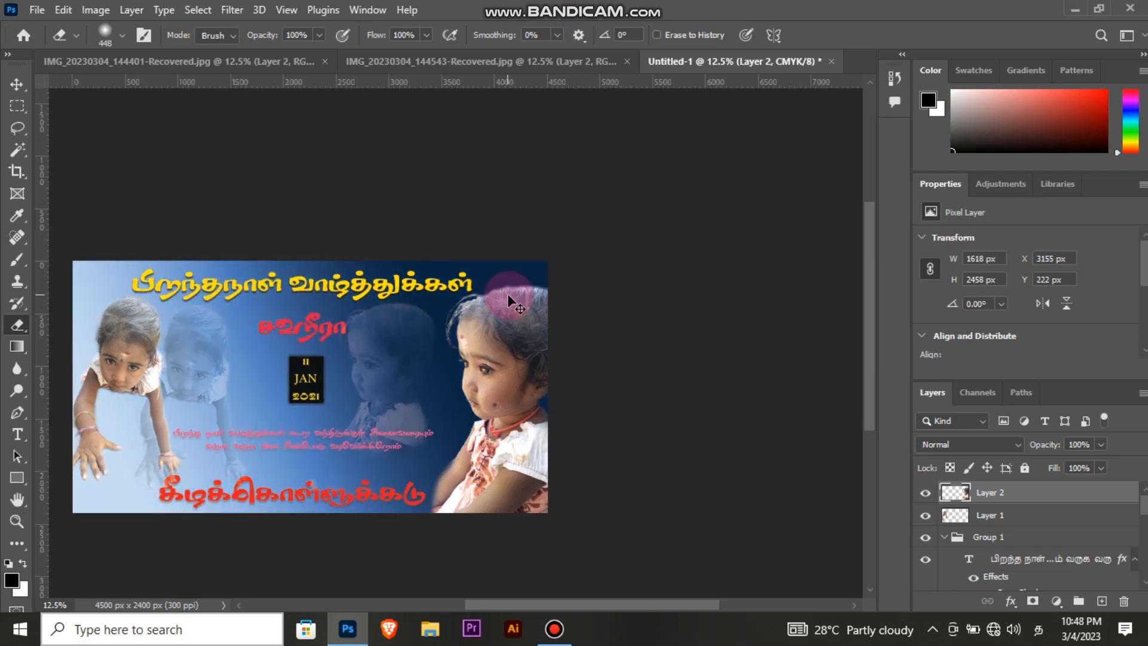
Set the blending mode of the right child's photo, Layer 2, to Color Burn.
left_click(17, 83)
left_click(481, 354)
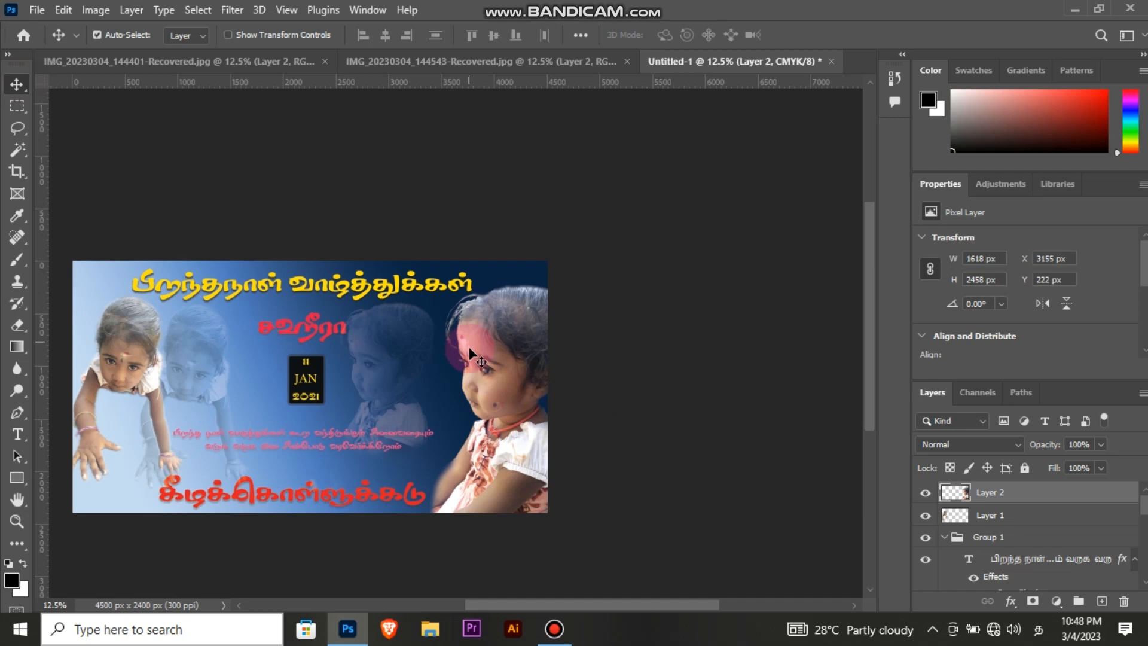
scroll(468, 347, "up", 3)
left_click(1010, 443)
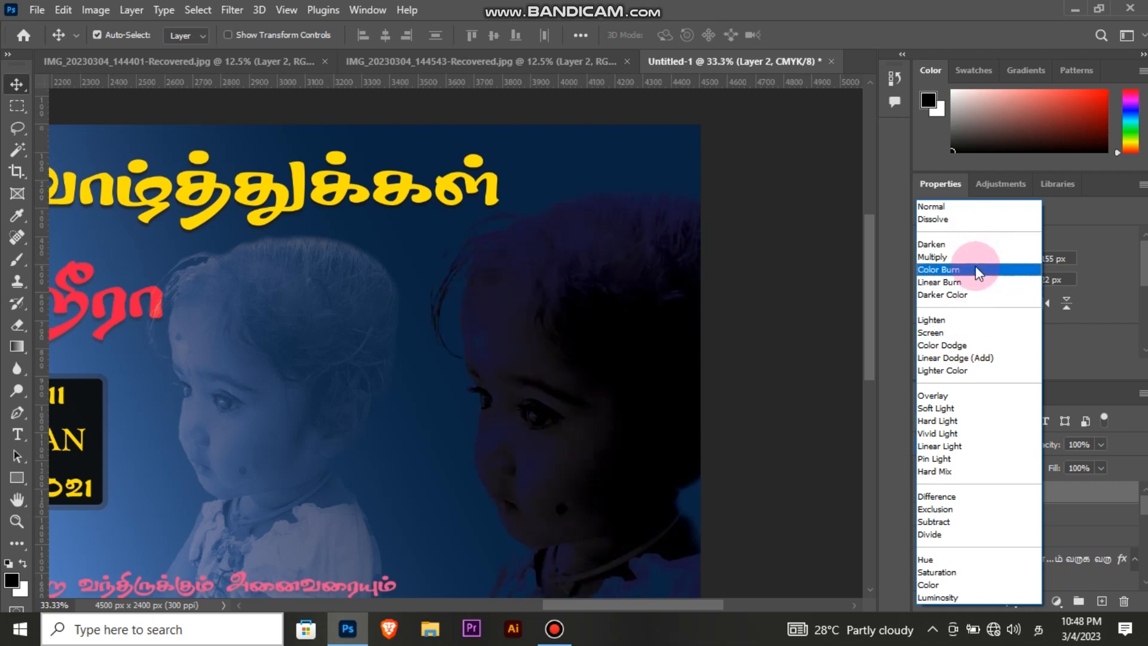
left_click(974, 266)
key("ctrl+minus")
key("ctrl+minus")
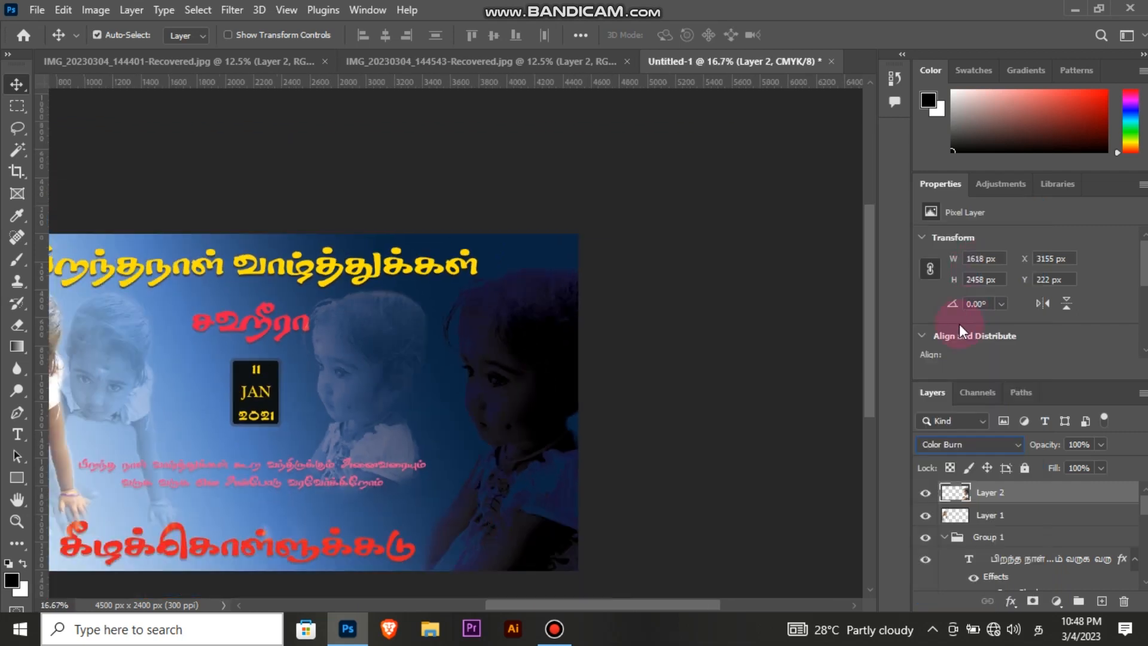
left_click_drag(561, 604, 494, 596)
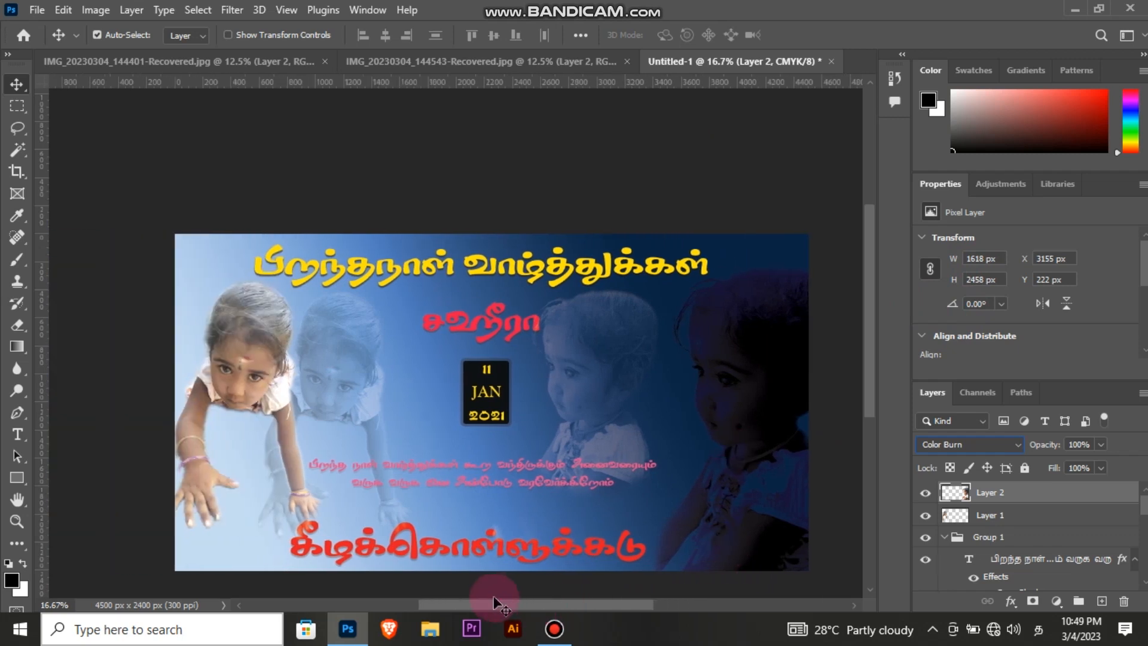
left_click_drag(874, 314, 873, 343)
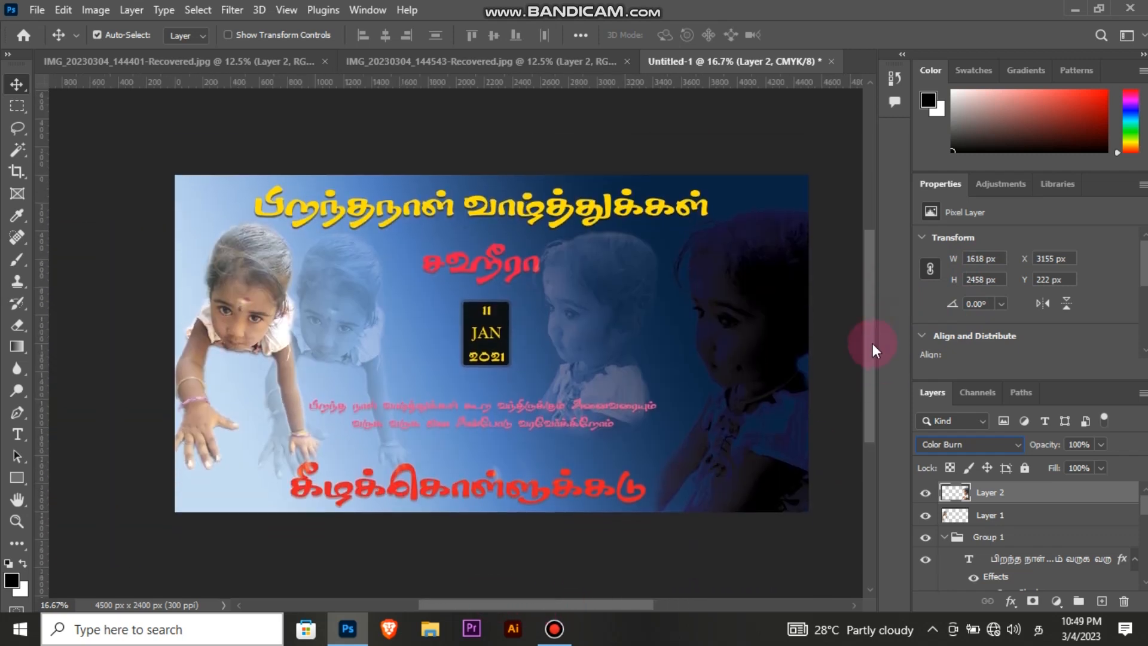
left_click(760, 311)
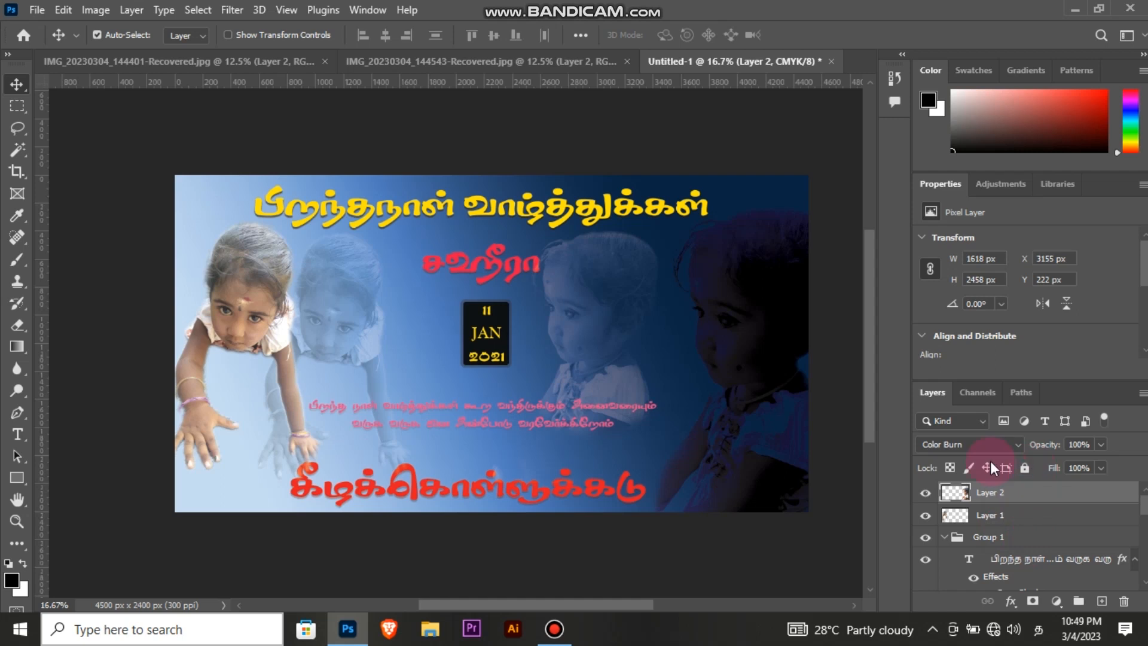
Change Layer 2's blending mode to Hard Light and deselect the layer.
left_click(1010, 443)
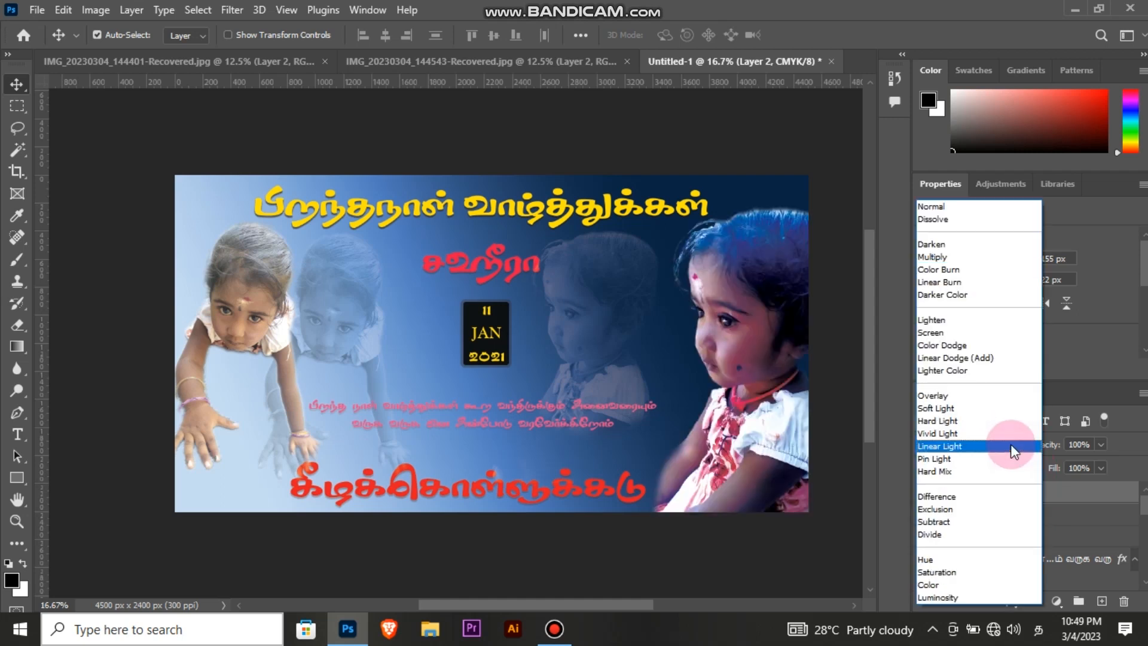
left_click(954, 420)
left_click(829, 311)
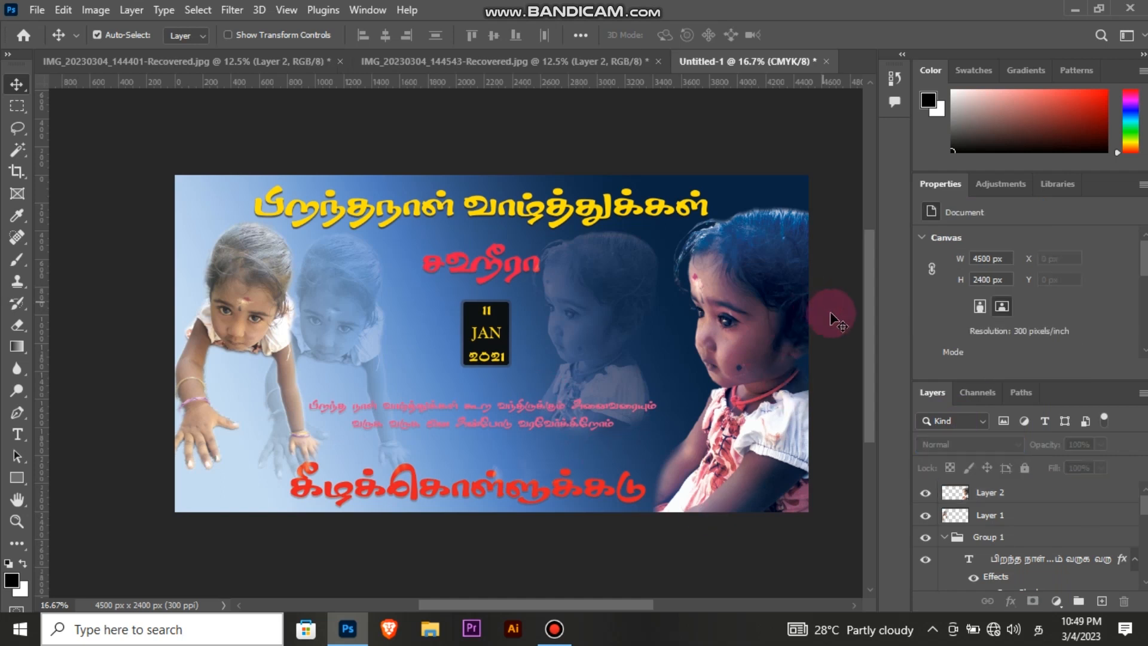
key("ctrl+plus")
key("ctrl+plus")
key("ctrl+minus")
key("ctrl+minus")
left_click_drag(578, 602, 598, 603)
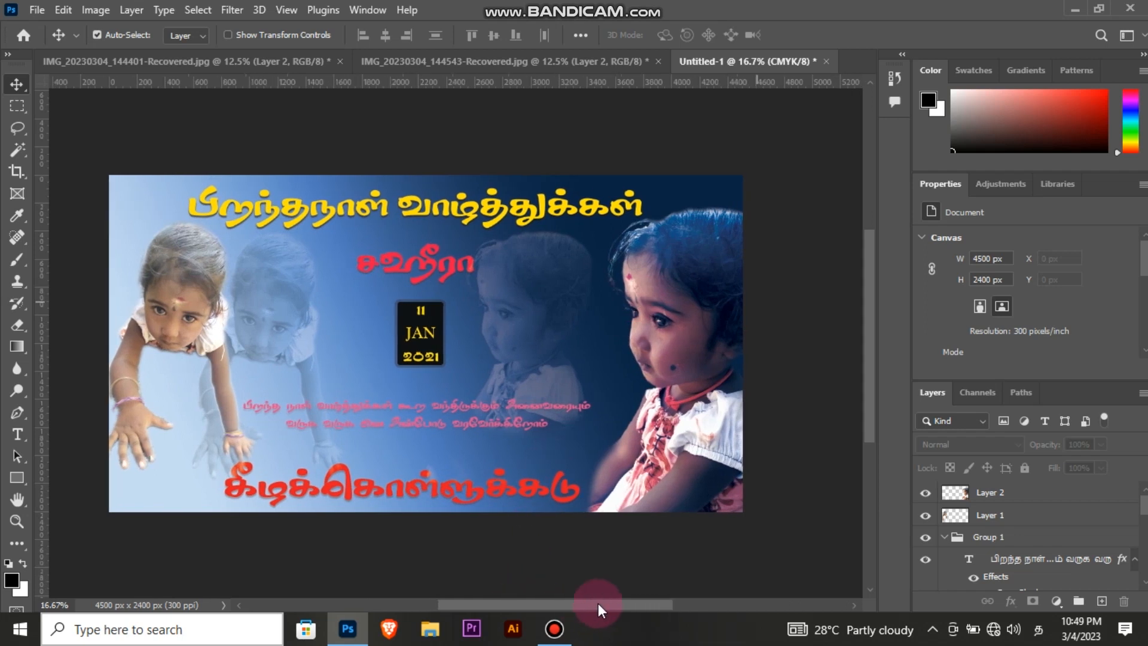
key("ctrl+plus")
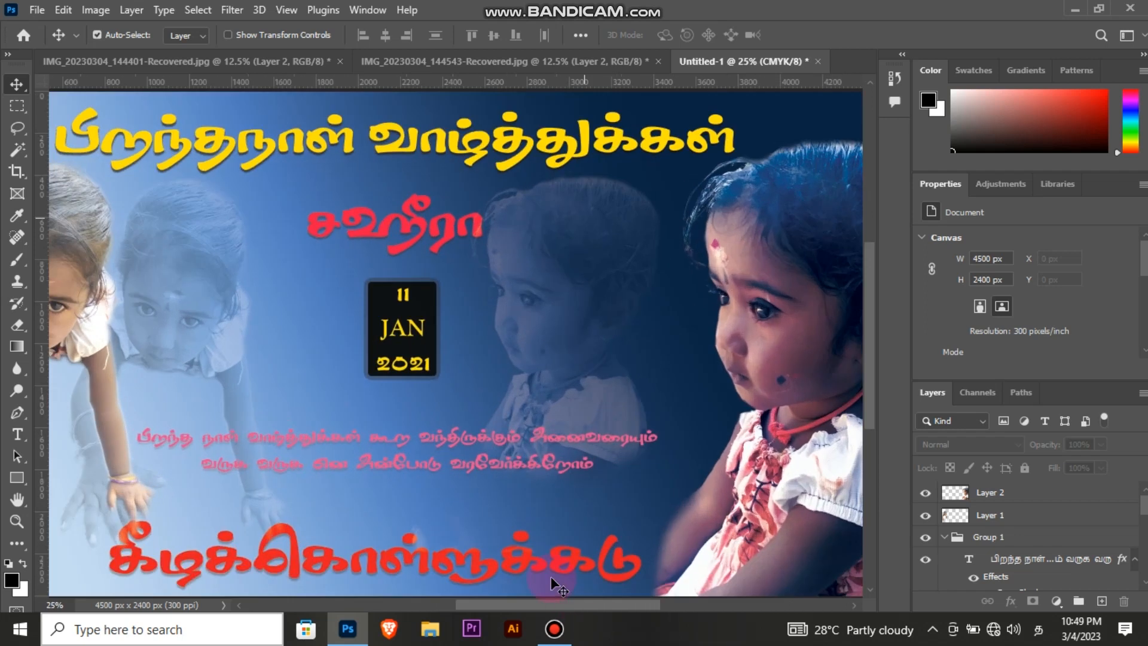
key("ctrl+minus")
Open the layer style settings of the pink two-line welcome text in Group 1.
left_click(411, 407)
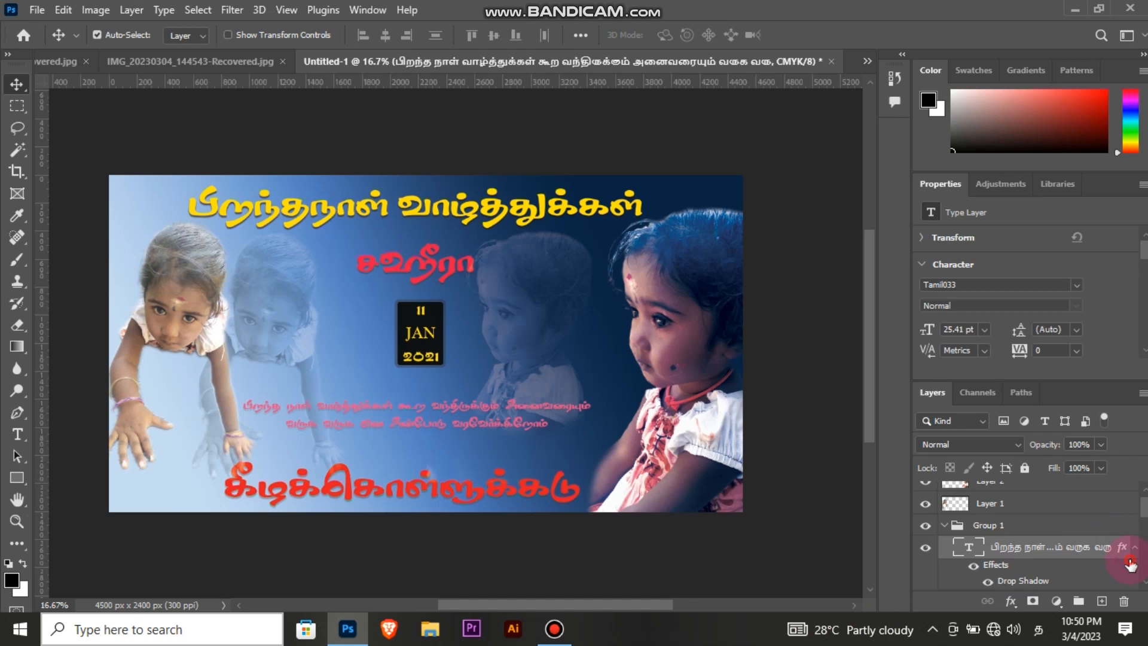
double_click(1104, 565)
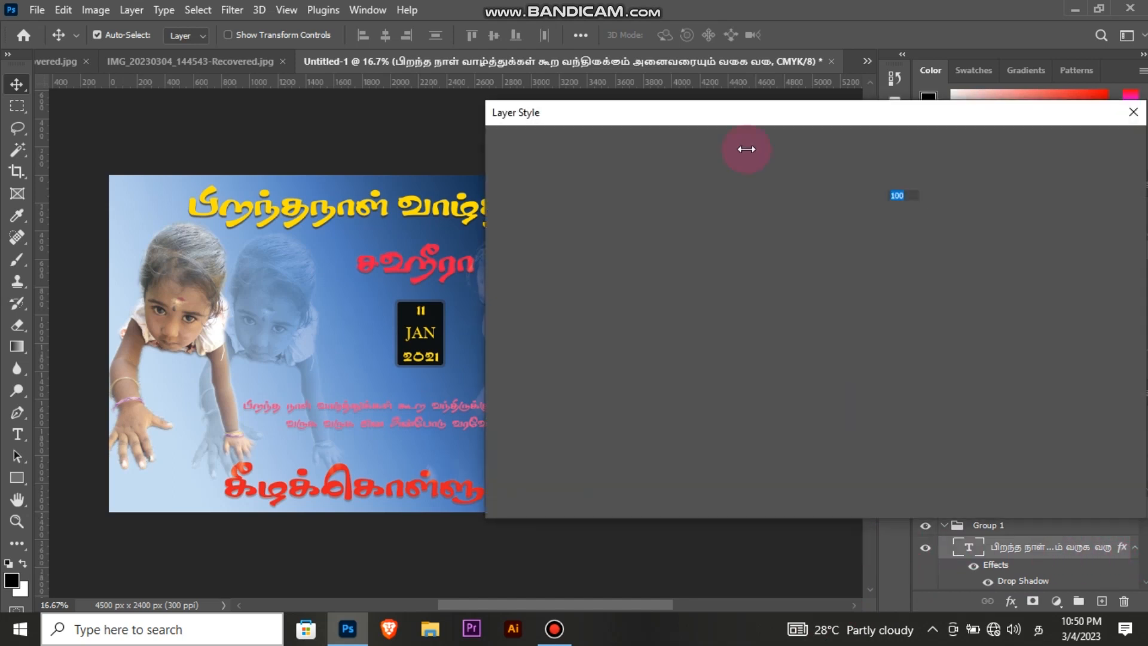
Try a white stroke 6 px wide on the pink two-line welcome text.
left_click(525, 260)
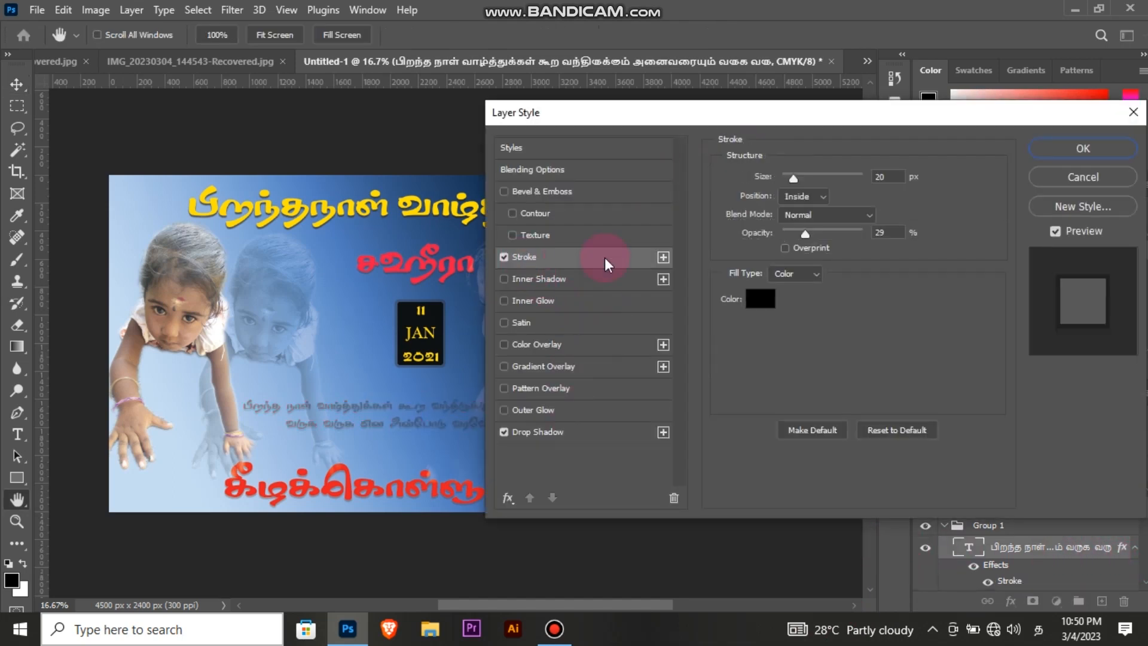
left_click(761, 299)
left_click_drag(415, 110, 540, 36)
left_click(751, 57)
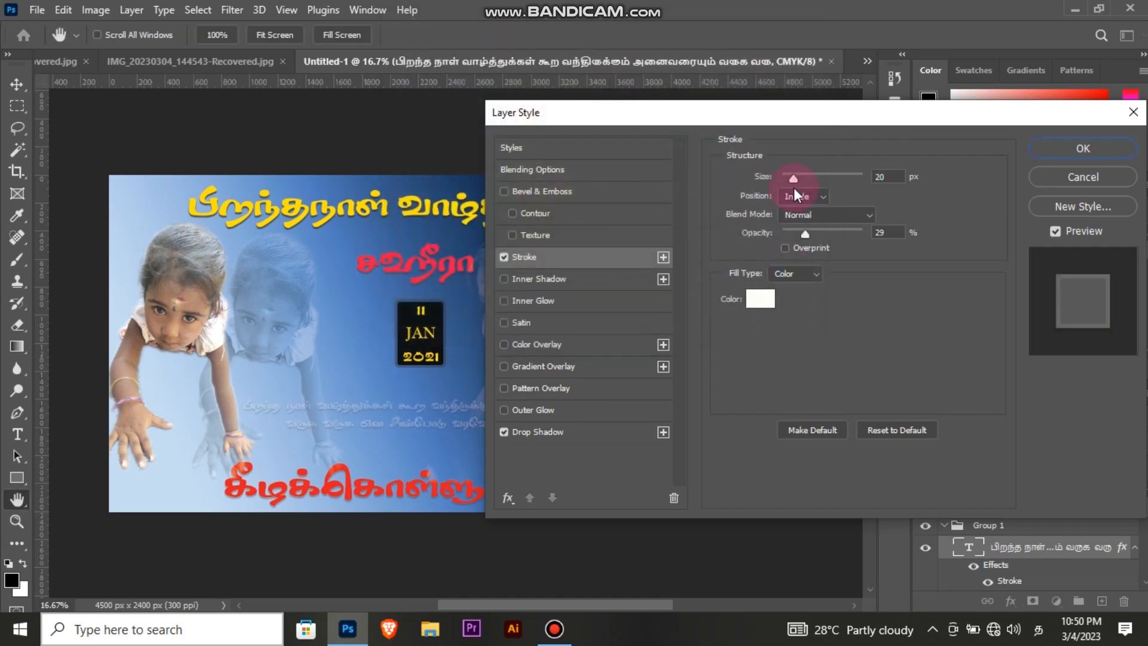
left_click_drag(790, 179, 787, 181)
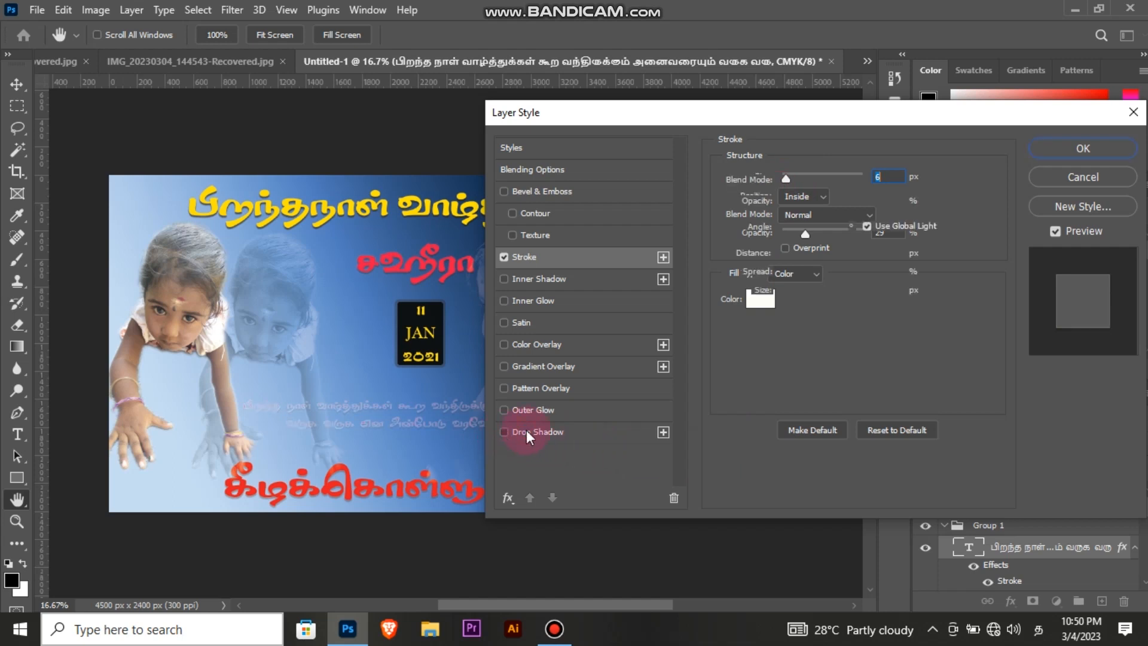
Turn off the welcome text's drop shadow and change its stroke color to light pink.
left_click(505, 431)
left_click(502, 431)
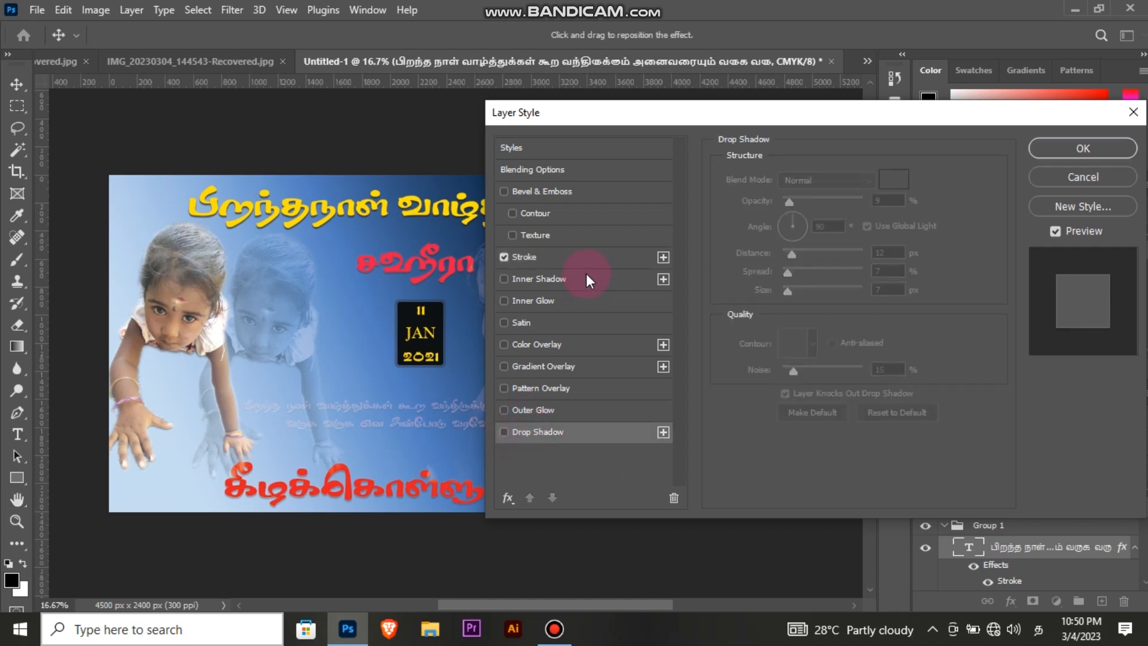
left_click(567, 255)
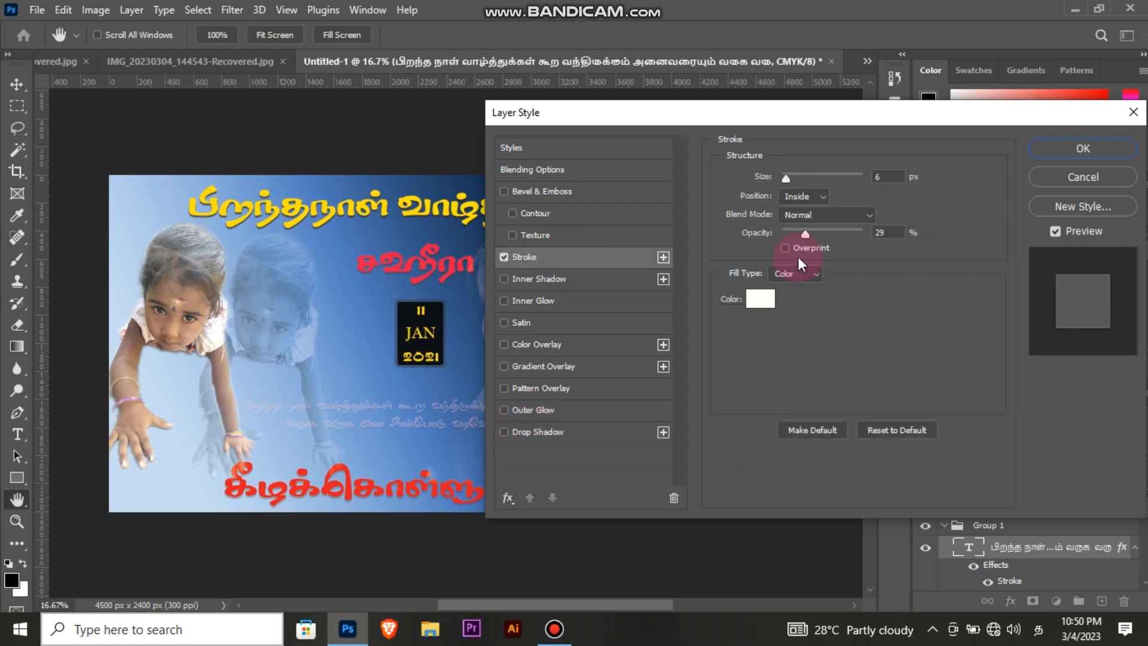
left_click(768, 302)
mouse_move(602, 251)
left_mouse_down()
mouse_move(620, 309)
mouse_move(638, 277)
mouse_move(594, 69)
mouse_move(494, 69)
mouse_move(424, 189)
mouse_move(456, 228)
left_mouse_up()
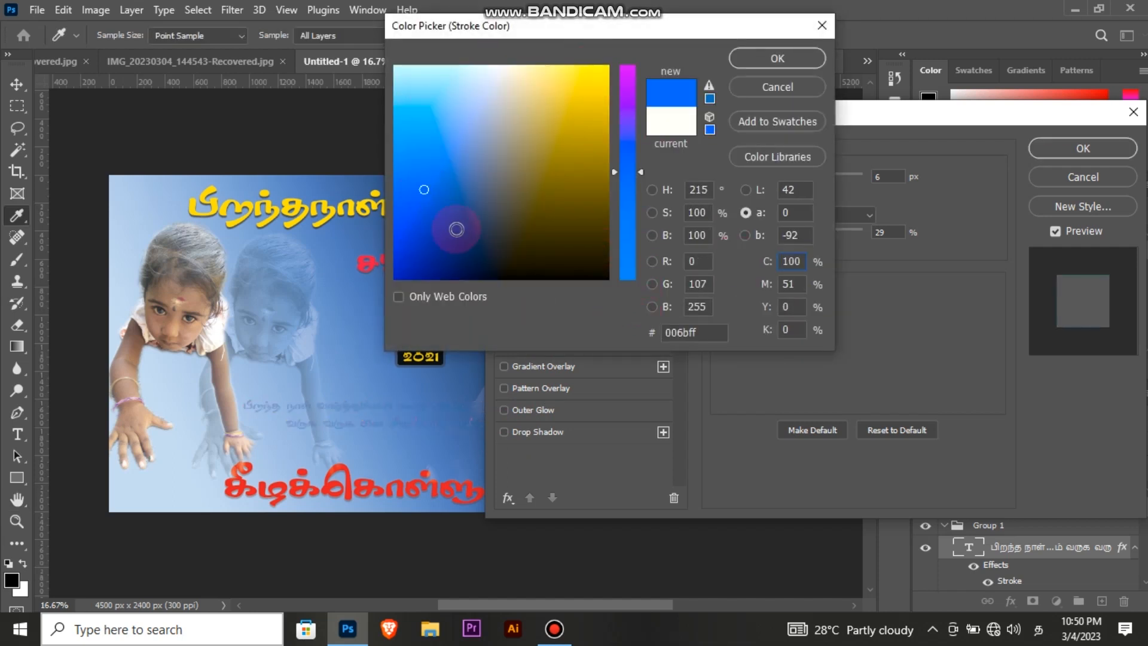
left_click(625, 72)
left_click_drag(593, 144, 583, 60)
left_click_drag(510, 224, 464, 63)
left_click(816, 56)
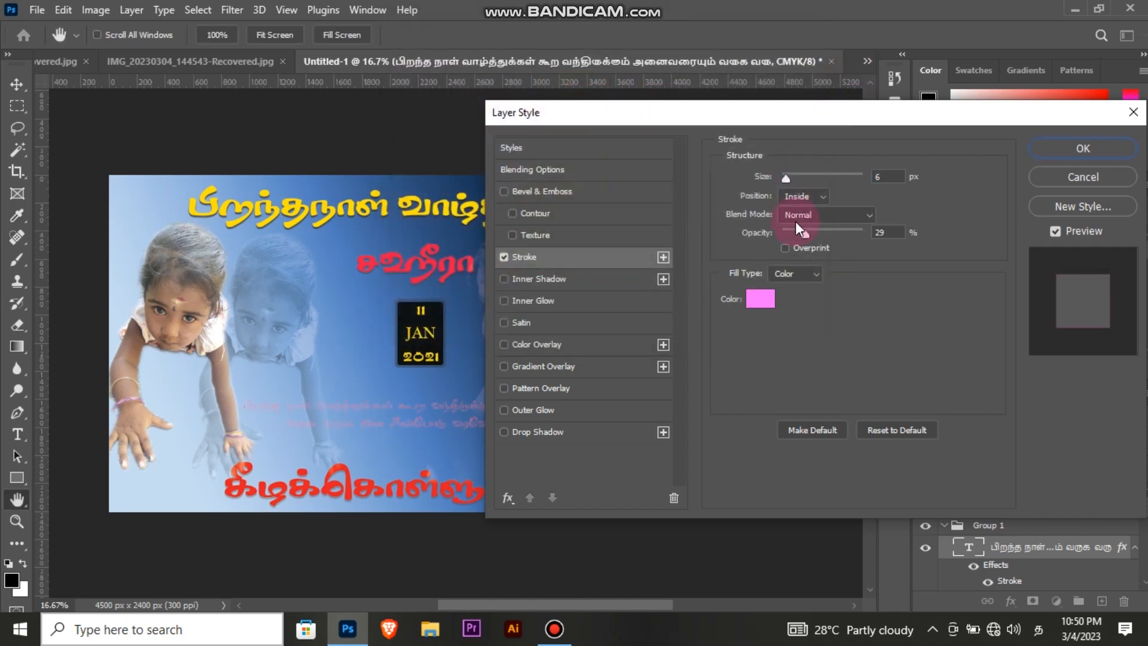
Try a 46 px stroke size at 65% opacity on the welcome text and turn the stroke off.
left_click_drag(792, 170, 799, 177)
mouse_move(802, 238)
left_mouse_down()
mouse_move(783, 238)
mouse_move(835, 236)
left_mouse_up()
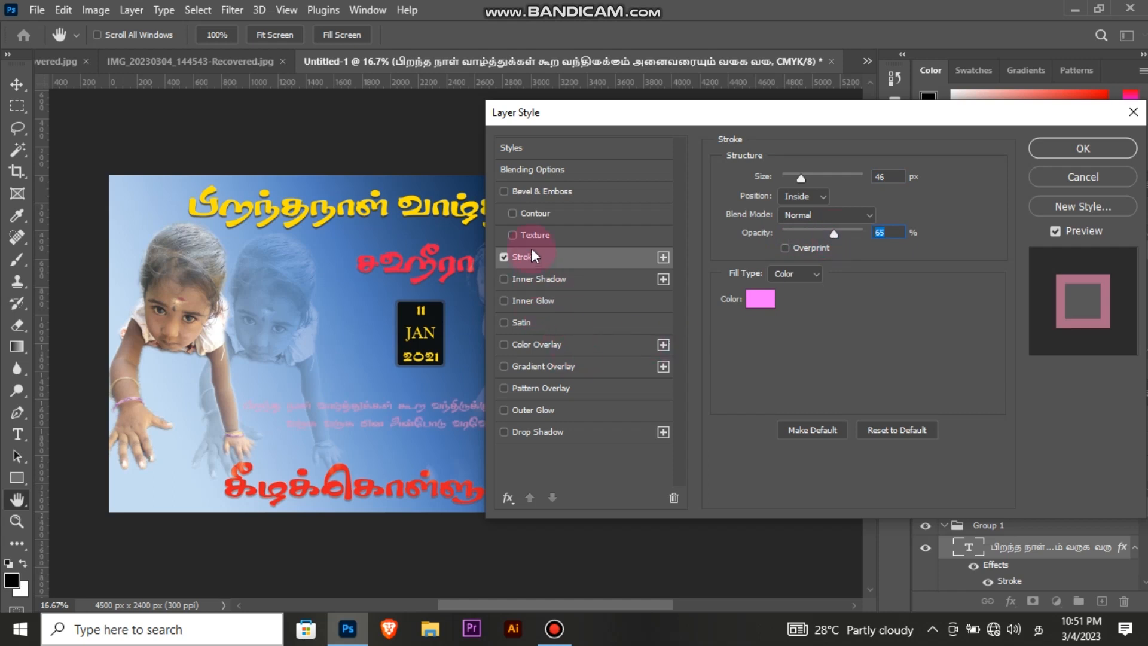
left_click(504, 258)
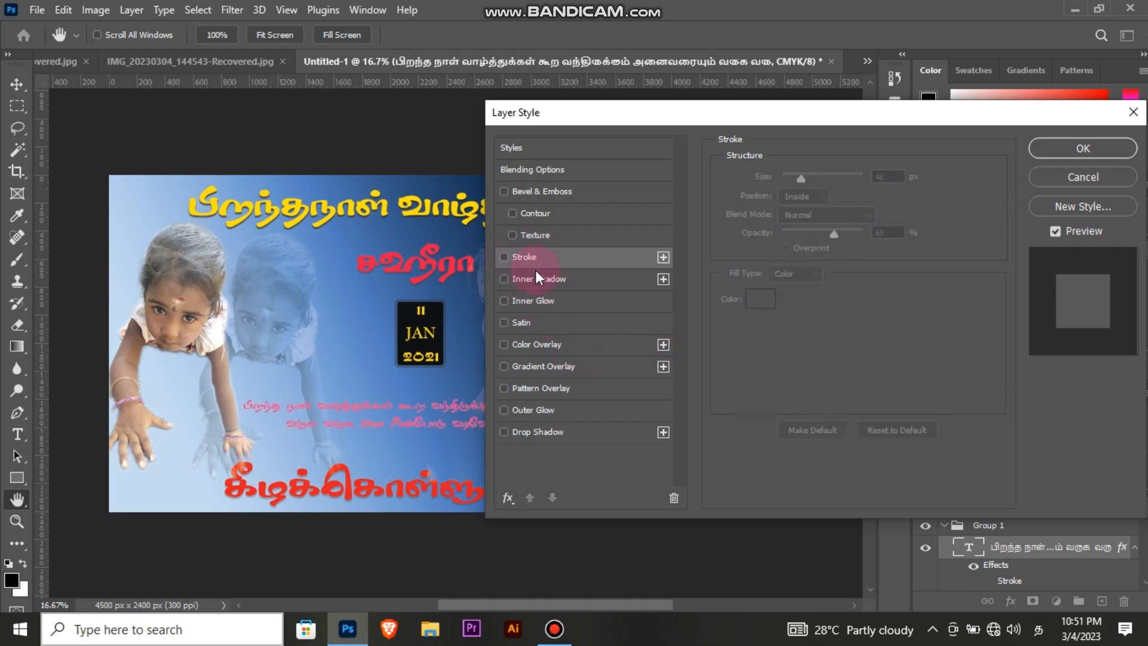
left_click(565, 263)
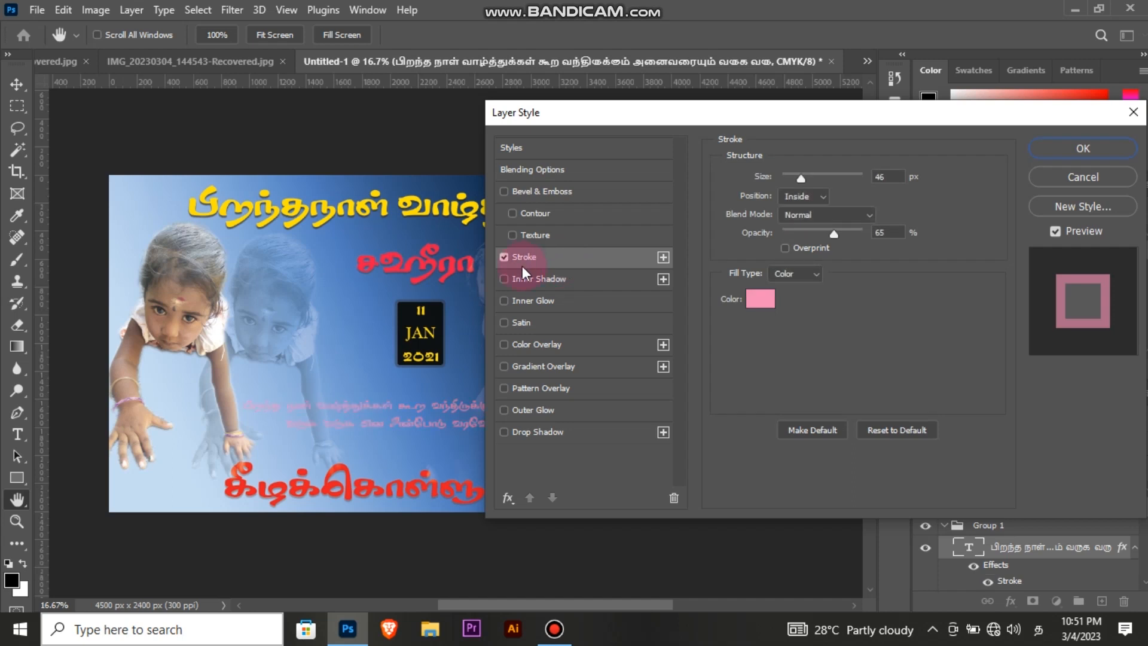
left_click(505, 257)
Apply a white drop shadow to the welcome text at 38% opacity with 0% noise.
left_click(531, 434)
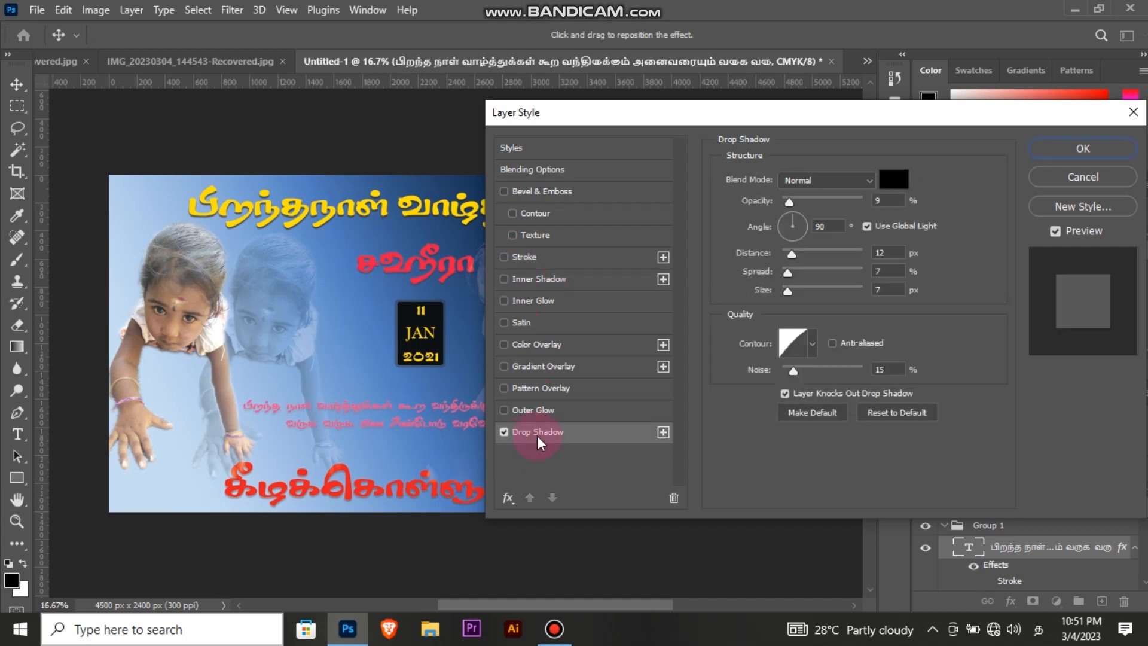
left_click_drag(789, 203, 813, 201)
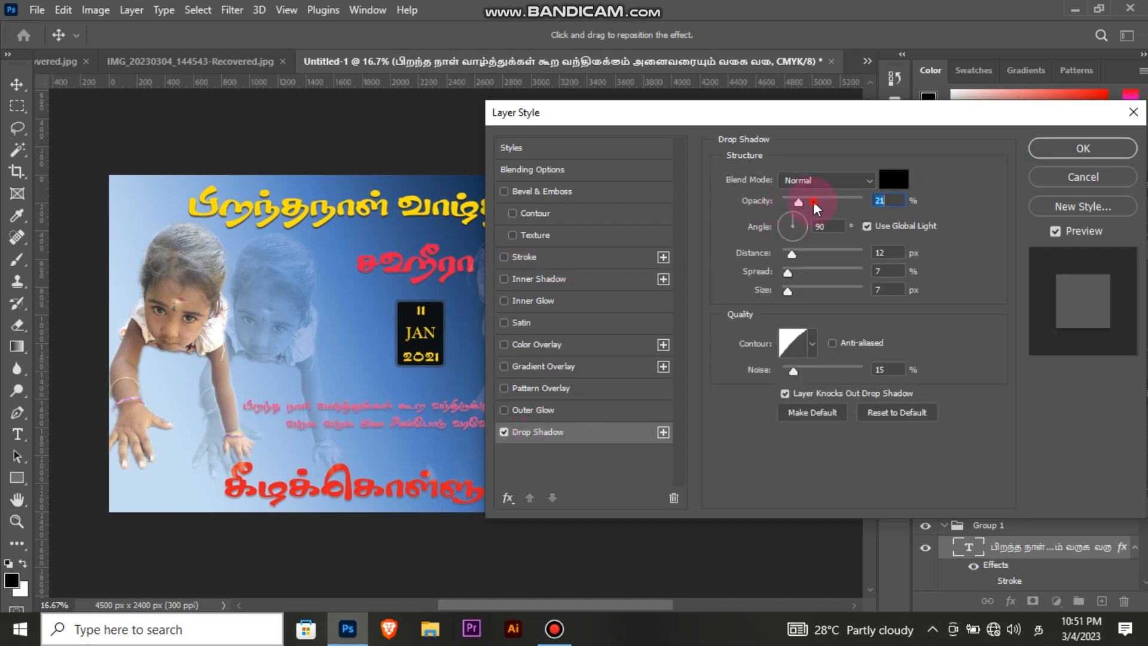
left_click(910, 190)
mouse_move(520, 71)
left_mouse_down()
mouse_move(520, 56)
mouse_move(509, 59)
left_mouse_up()
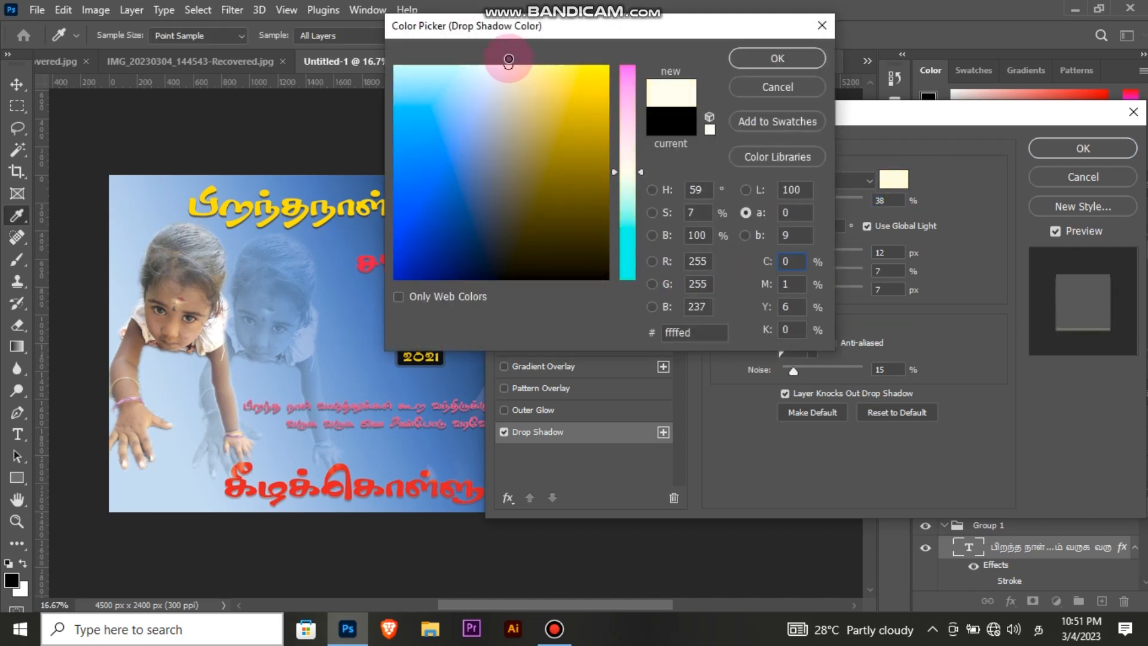
left_click(758, 53)
left_click(883, 201)
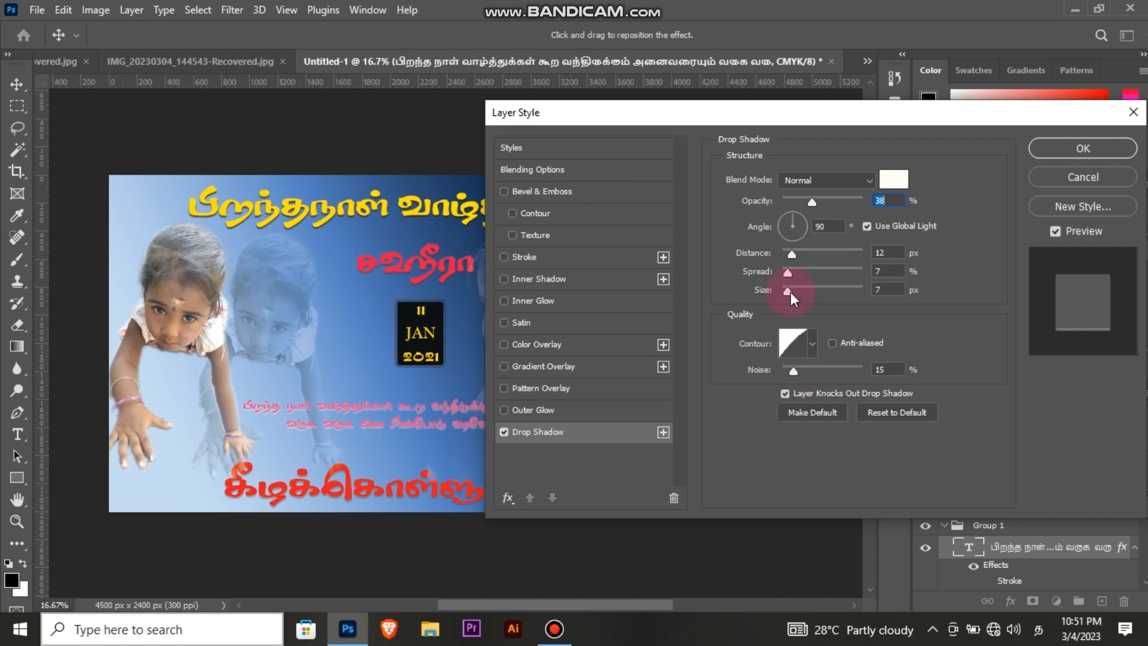
left_click_drag(811, 368, 777, 370)
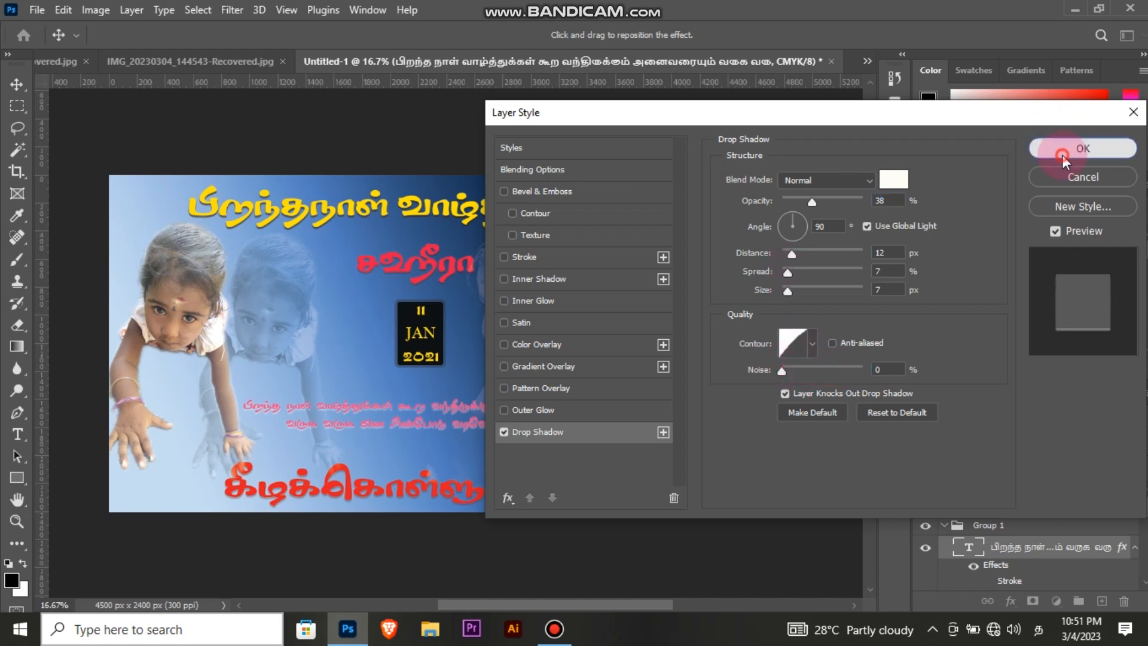
left_click(1061, 154)
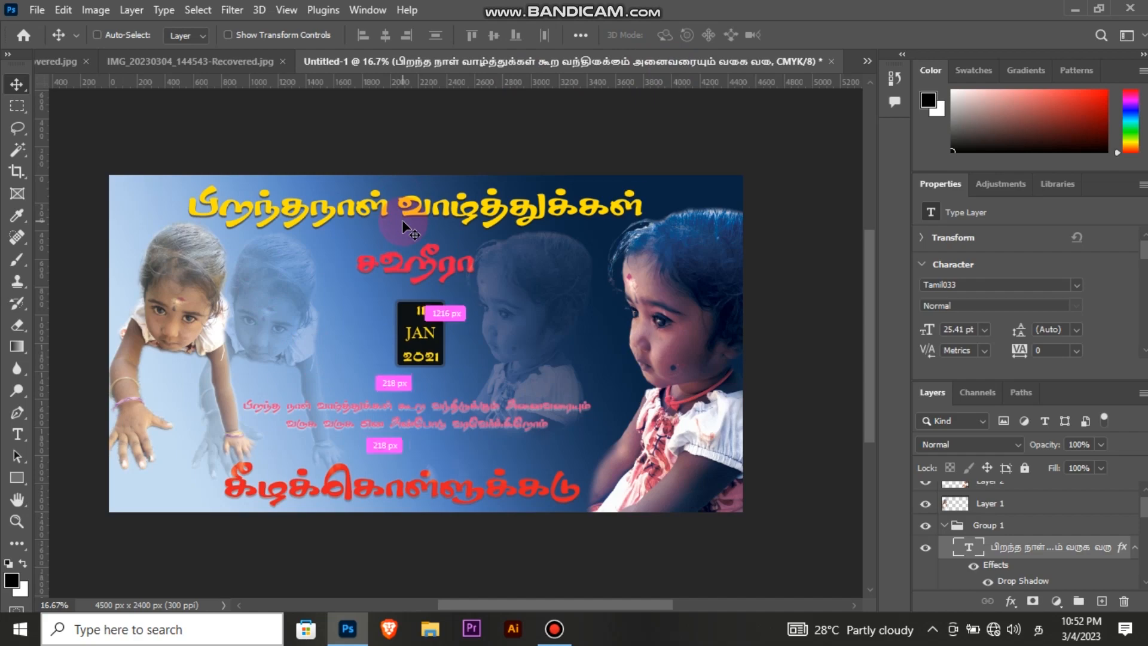
key("ctrl+plus")
key("ctrl+minus")
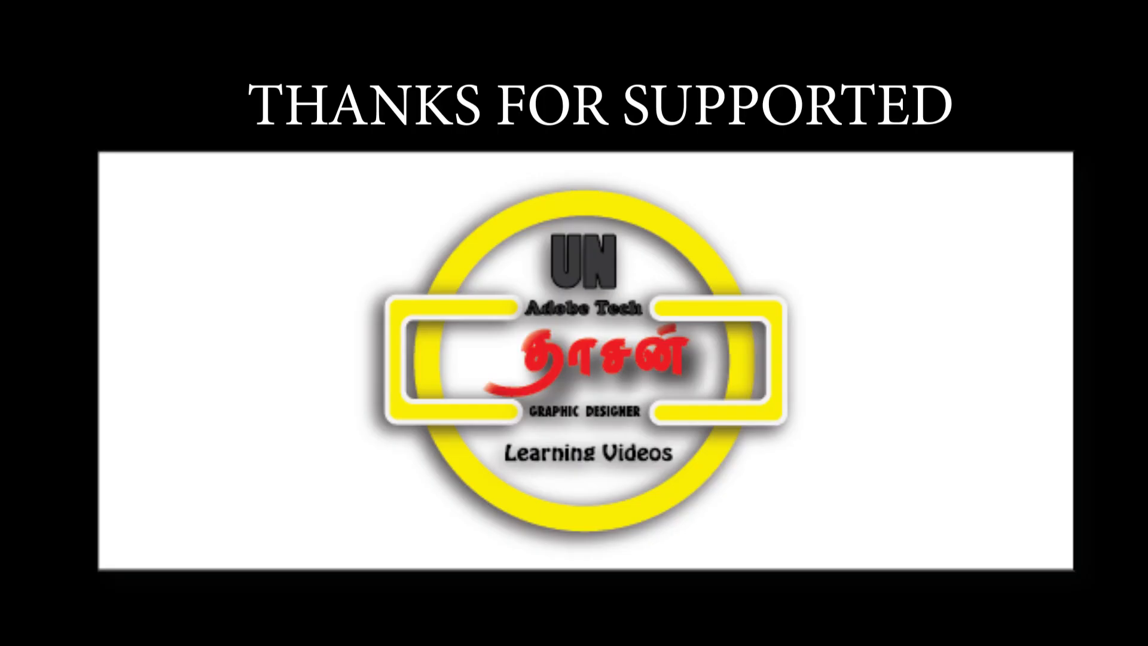